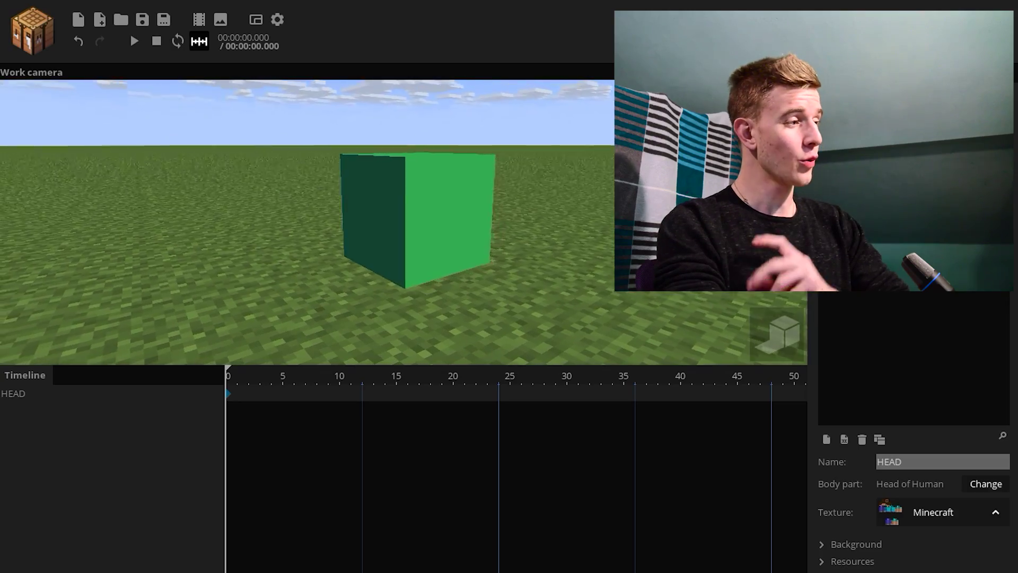
# Step: Create a flat surface and parent it to HEAD in the timeline
pyautogui.moveTo(562, 165); pyautogui.dragTo(576, 152)
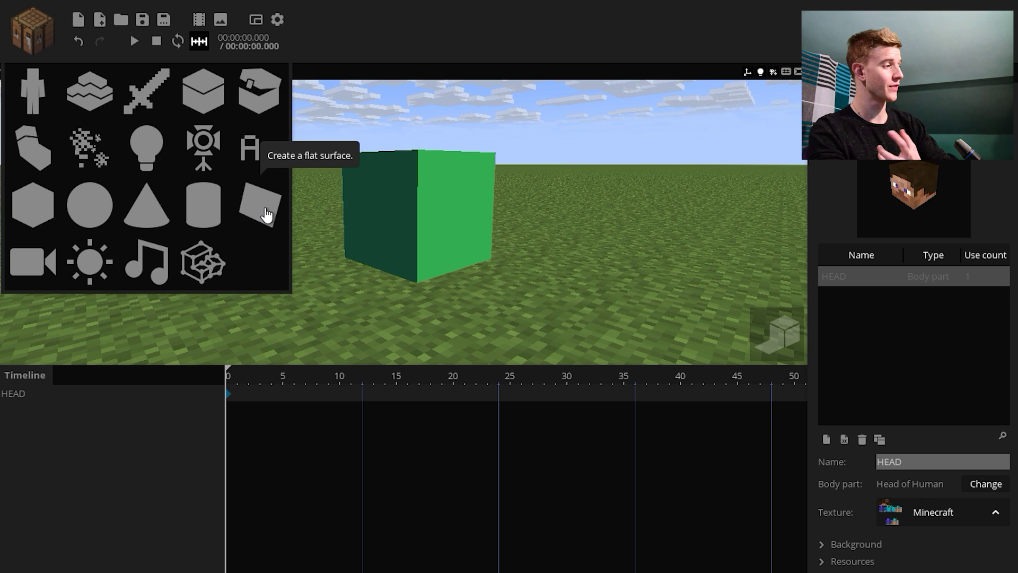
pyautogui.click(266, 215)
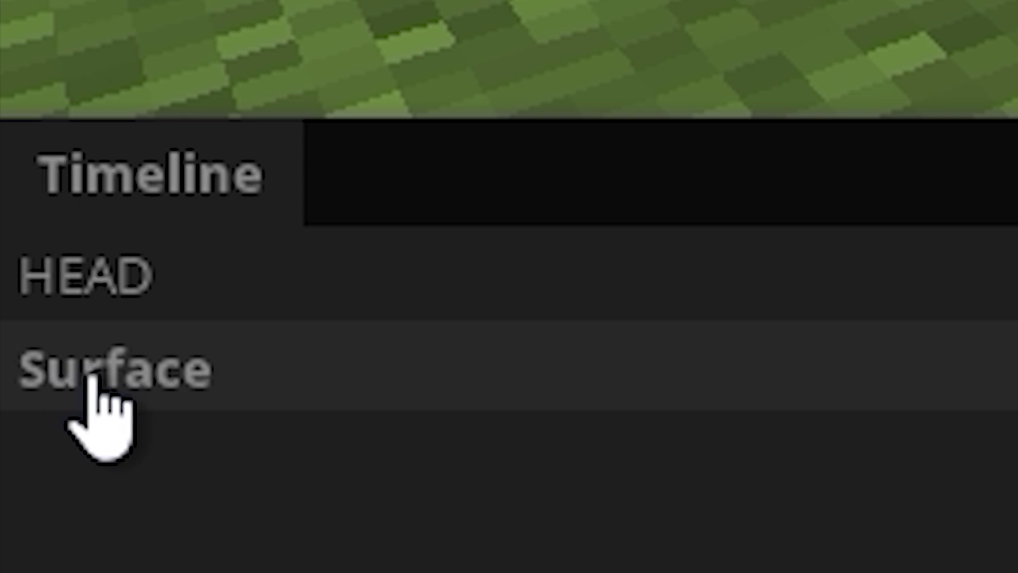
pyautogui.moveTo(16, 412)
pyautogui.mouseDown()
pyautogui.moveTo(34, 396)
pyautogui.moveTo(10, 399)
pyautogui.mouseUp()
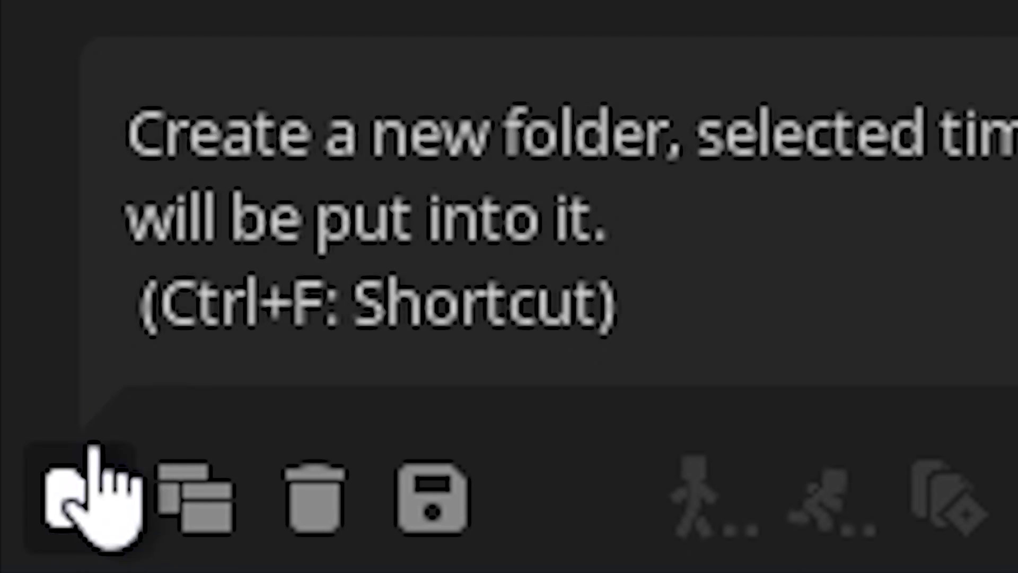
# Step: Put the surface into a new folder named "Eye controls" and set the folder's Y position to 4
pyautogui.click(17, 551)
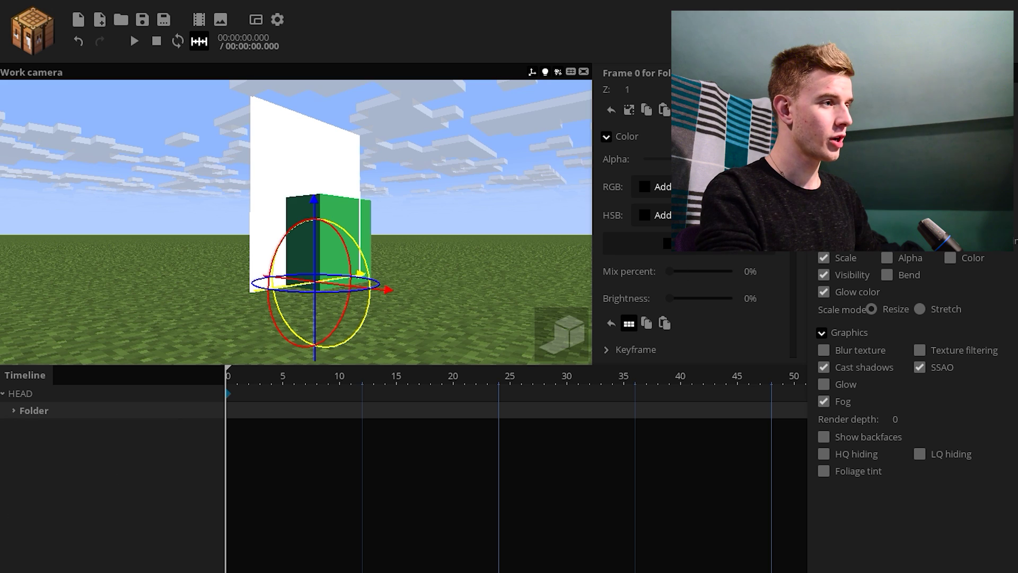
pyautogui.write('Eye controls')
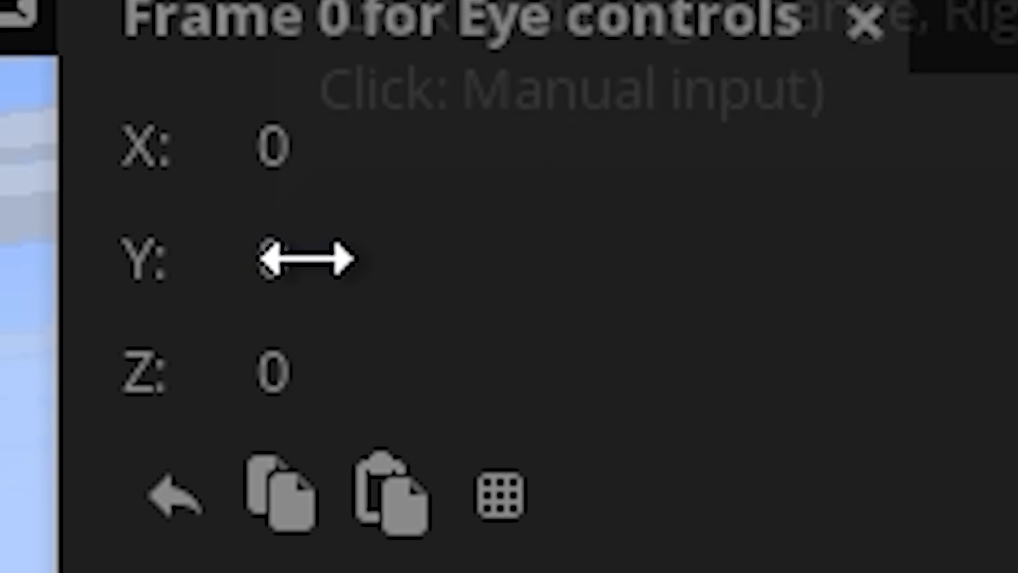
pyautogui.click(633, 113)
pyautogui.write('4')
pyautogui.press('Return')
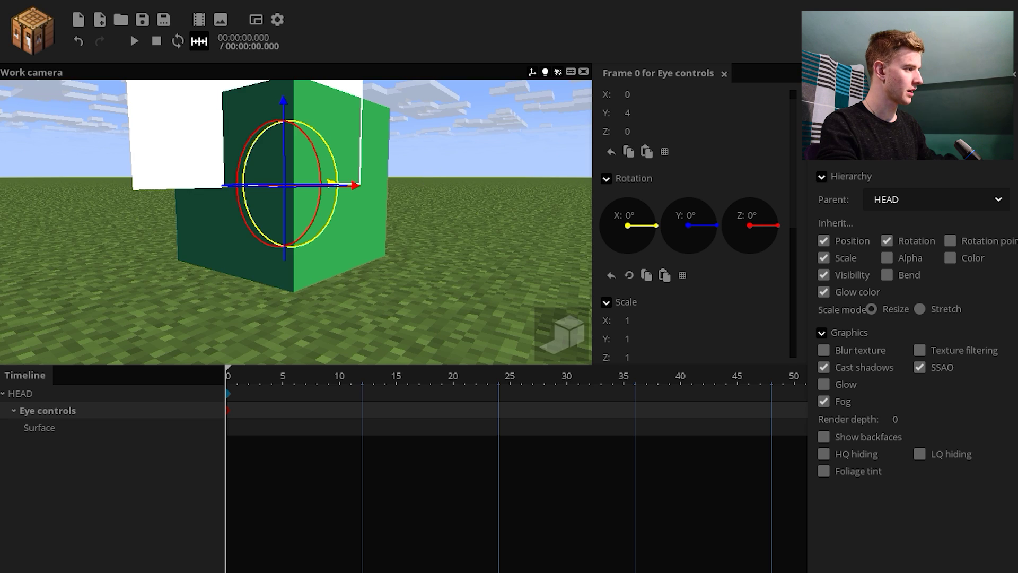
# Step: Set the surface's Z position to 4.01 so it sits just in front of the head's face
pyautogui.moveTo(476, 165); pyautogui.dragTo(451, 167)
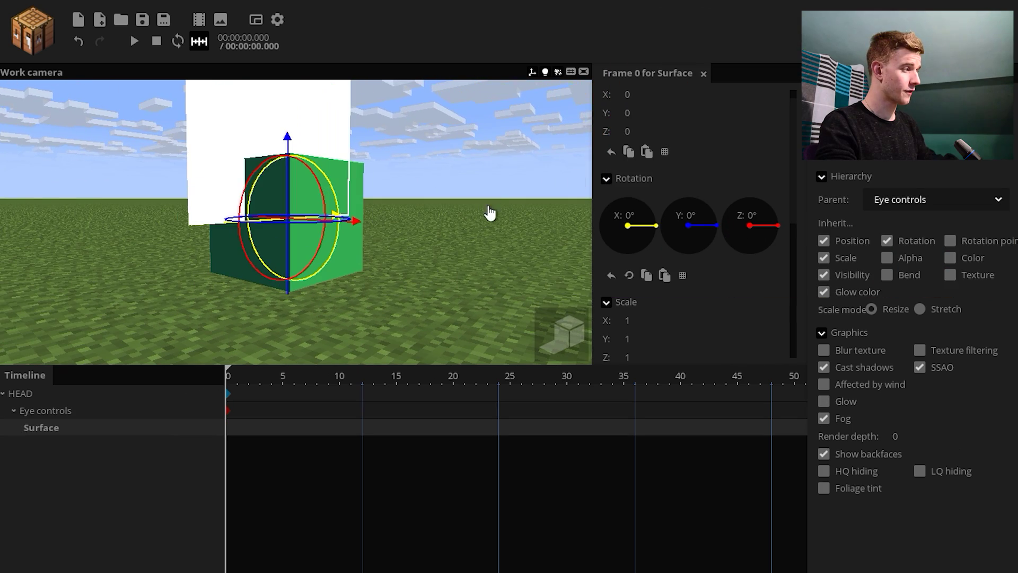
pyautogui.moveTo(494, 216); pyautogui.dragTo(374, 230, button='right')
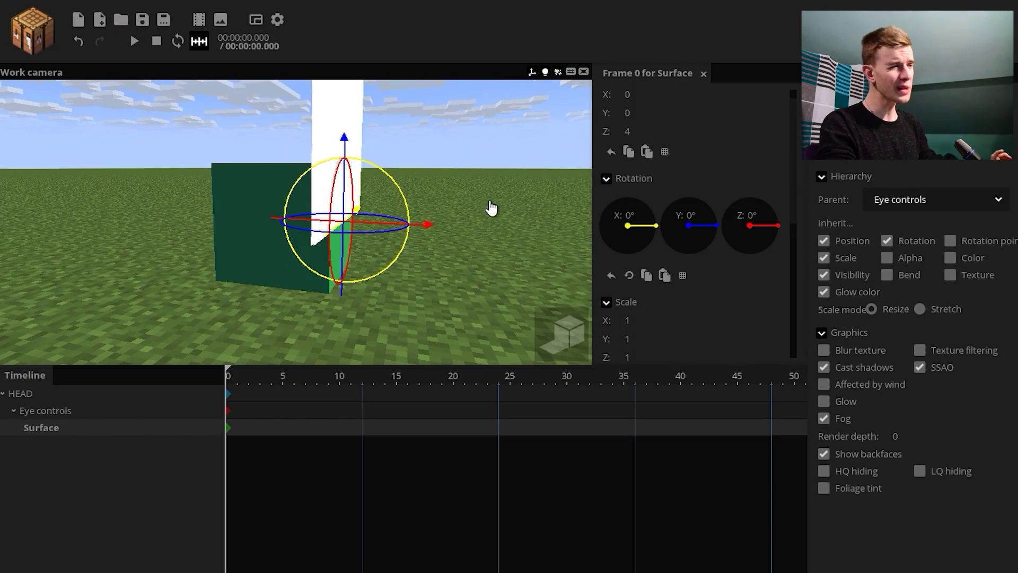
pyautogui.click(641, 133)
pyautogui.write('.01')
pyautogui.moveTo(455, 166); pyautogui.dragTo(393, 137)
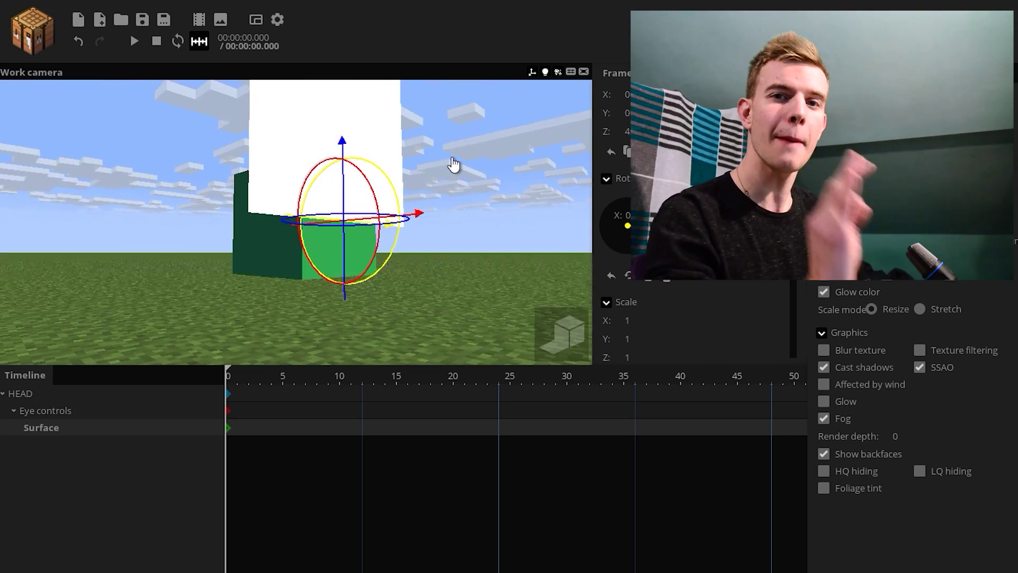
# Step: Reduce the surface's Y scale to about 0.05 and give it a custom rotation point with Y at -2.50
pyautogui.moveTo(454, 166)
pyautogui.mouseDown()
pyautogui.moveTo(437, 185)
pyautogui.moveTo(467, 166)
pyautogui.mouseUp()
pyautogui.scroll(2, 456, 168)
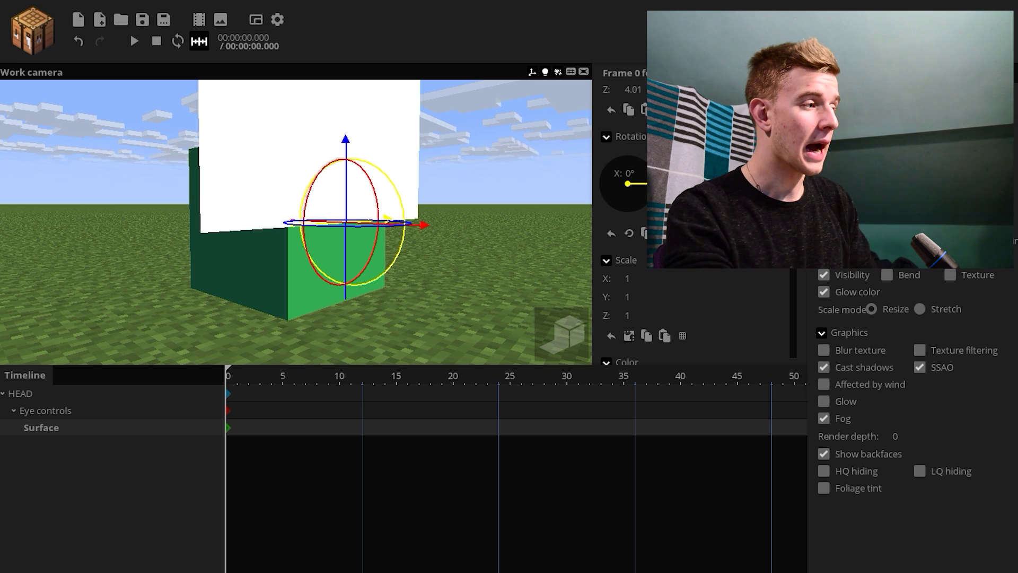
pyautogui.moveTo(631, 299); pyautogui.dragTo(603, 318)
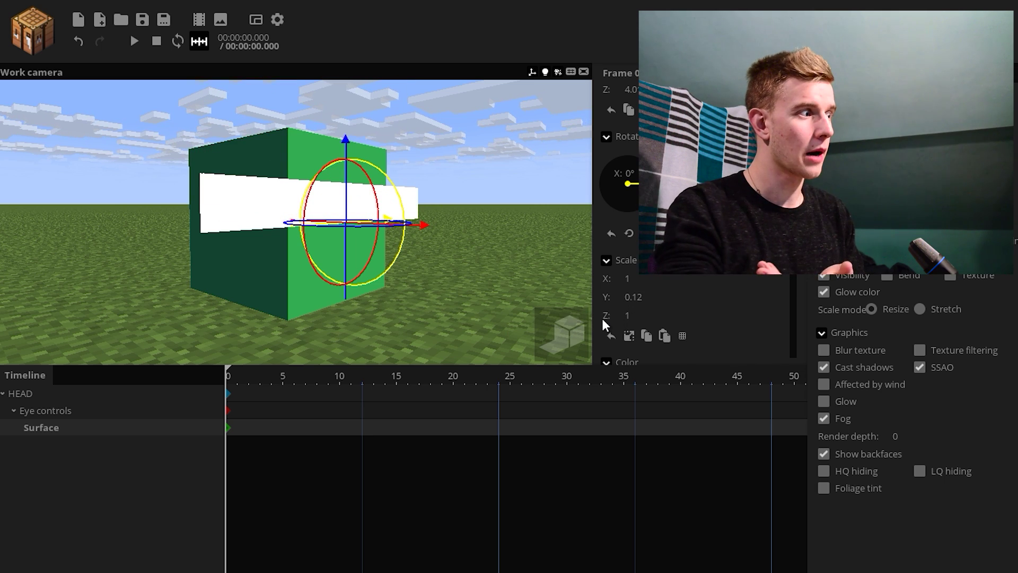
pyautogui.scroll(3, 902, 223)
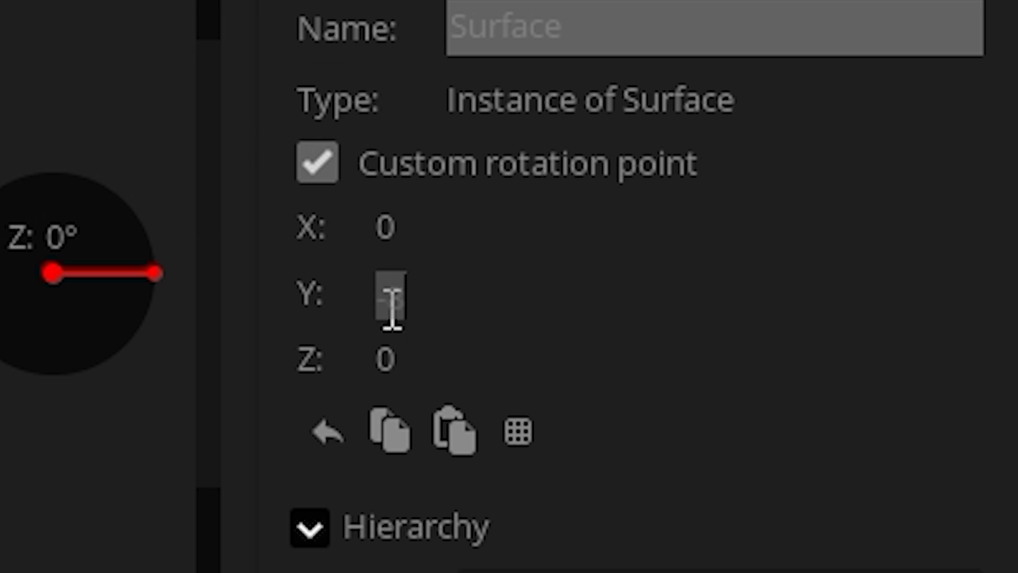
pyautogui.moveTo(632, 297); pyautogui.dragTo(619, 329)
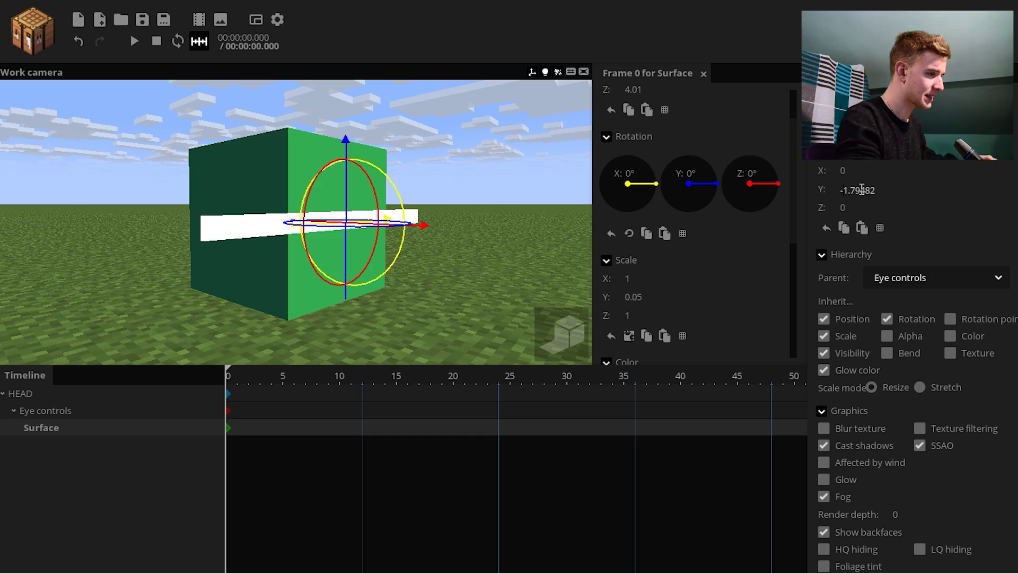
pyautogui.doubleClick(862, 189)
pyautogui.write('-2.50')
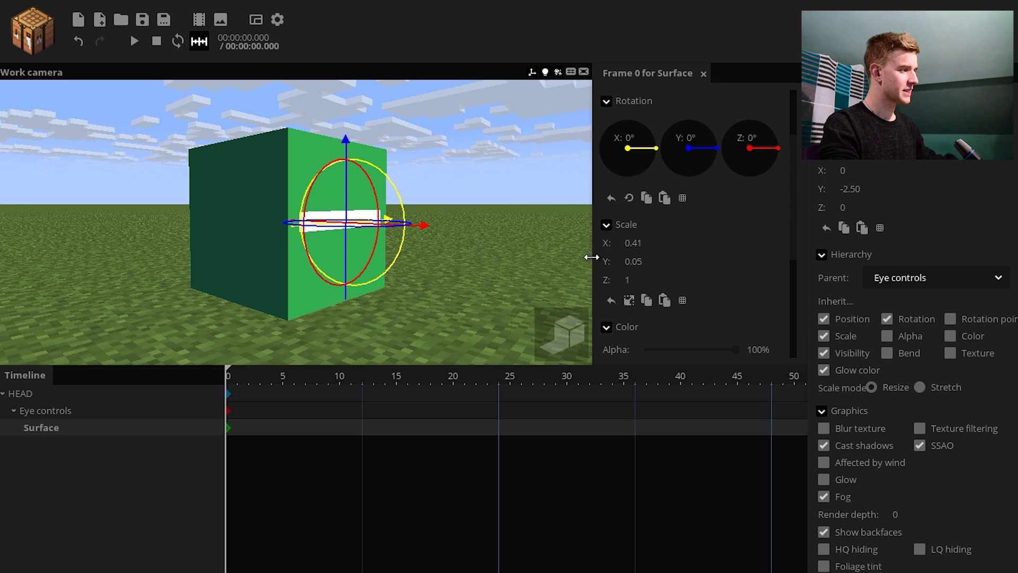
# Step: Scale the surface to X 0.12, Y 0.10 and Z 0.00, and place a duplicate beside it as the second eye
pyautogui.moveTo(495, 256); pyautogui.dragTo(470, 256)
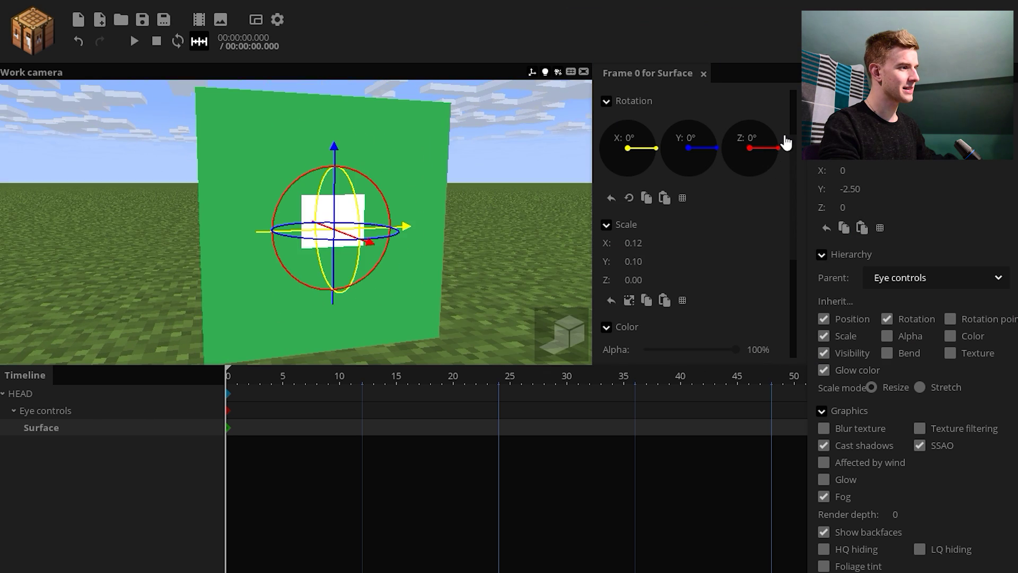
pyautogui.scroll(3, 785, 139)
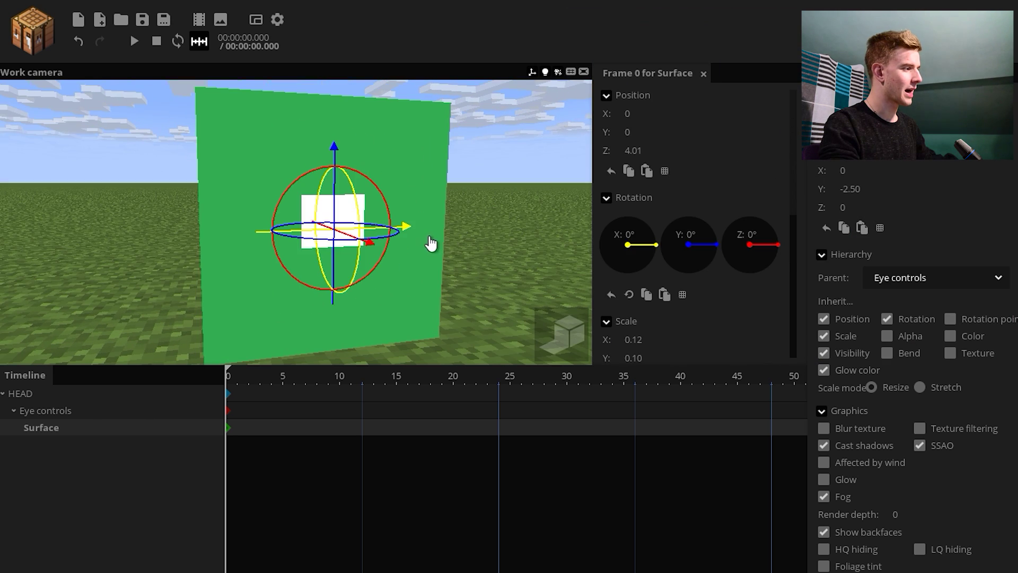
pyautogui.moveTo(371, 242); pyautogui.dragTo(355, 241)
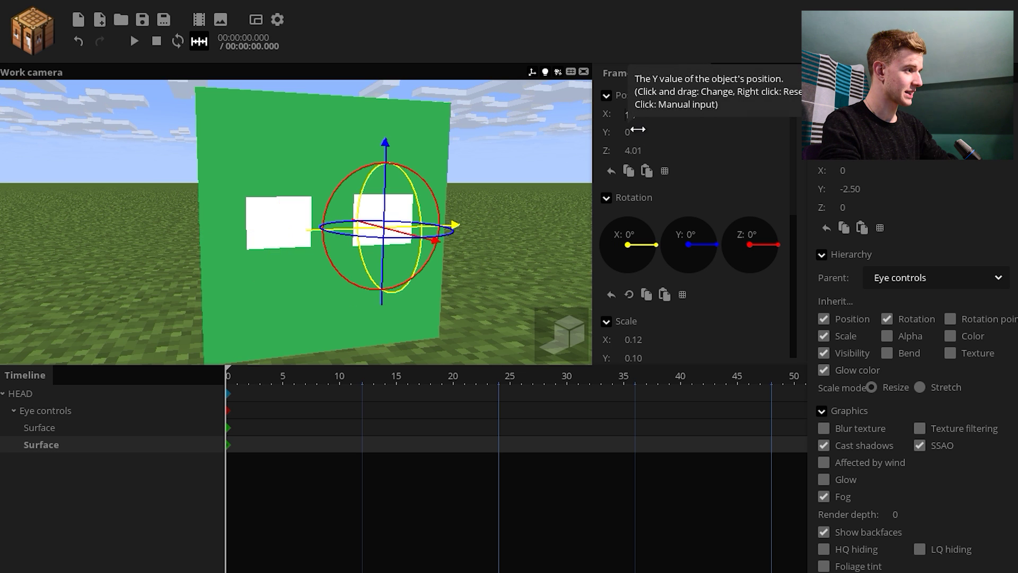
pyautogui.moveTo(522, 214); pyautogui.dragTo(492, 224)
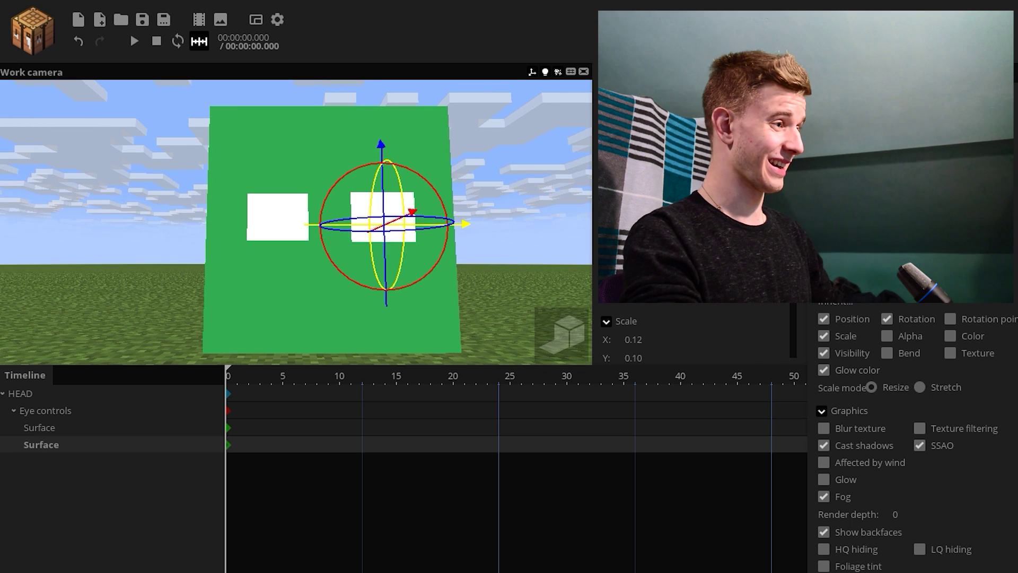
pyautogui.click(667, 111)
# Step: Rename both surfaces "Eye", group them in a folder named "Eyes Y" and expand that folder
pyautogui.click(278, 216)
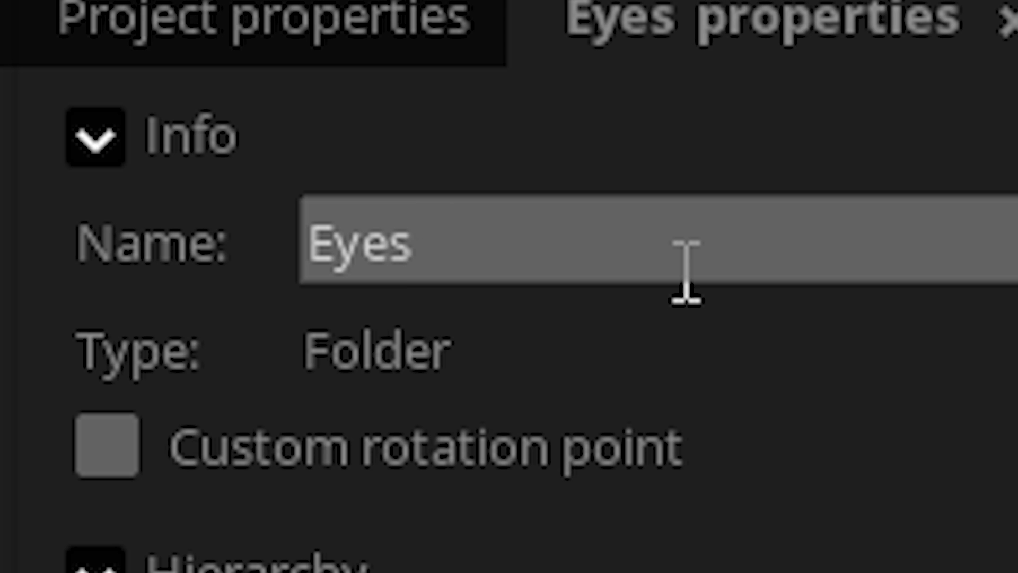
pyautogui.write('Y')
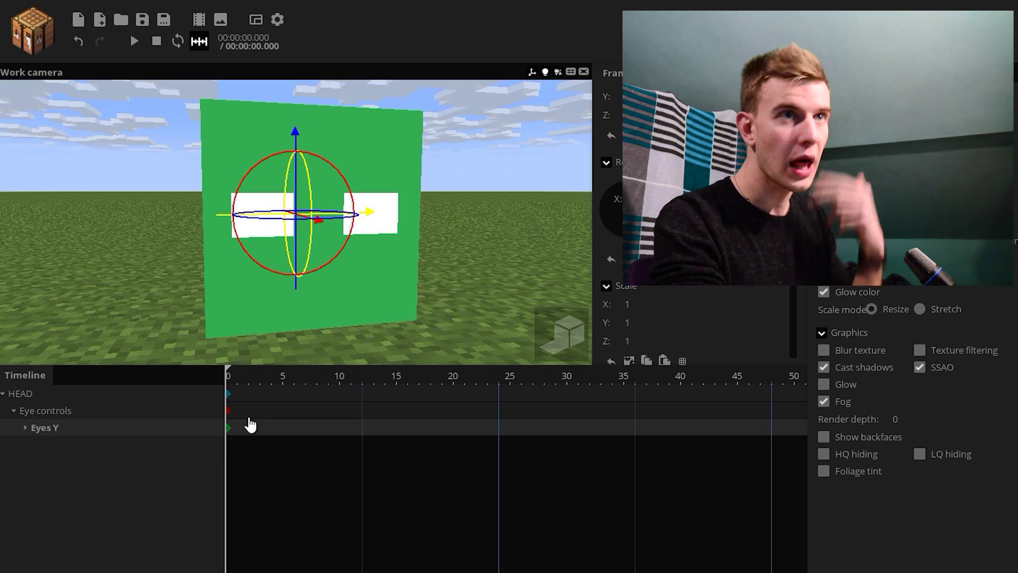
pyautogui.click(33, 427)
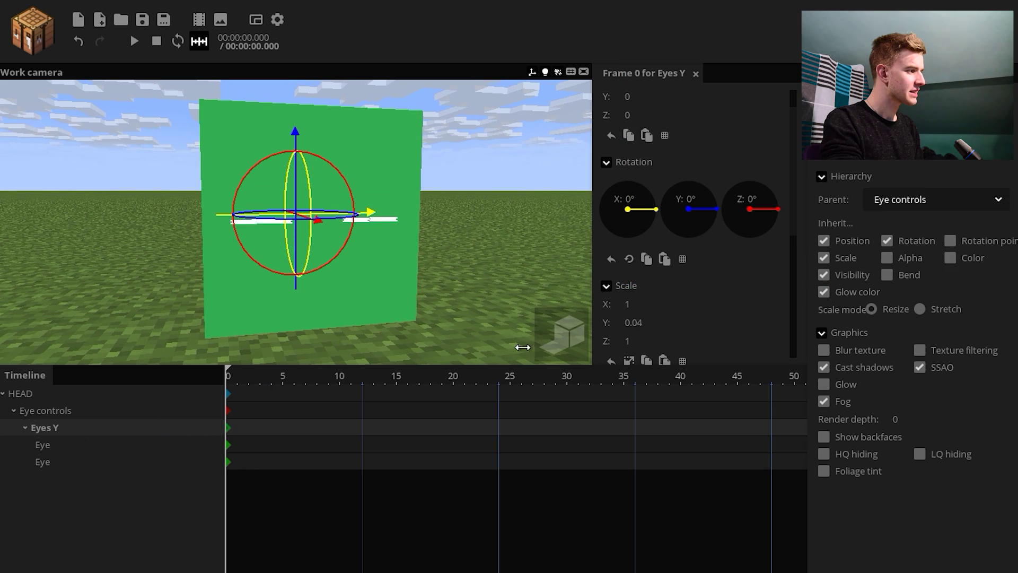
# Step: Test a blink by squashing and stretching the Eyes Y folder's Y scale, and restore the scale to 1
pyautogui.moveTo(678, 325); pyautogui.dragTo(477, 355)
pyautogui.moveTo(671, 336); pyautogui.dragTo(740, 333)
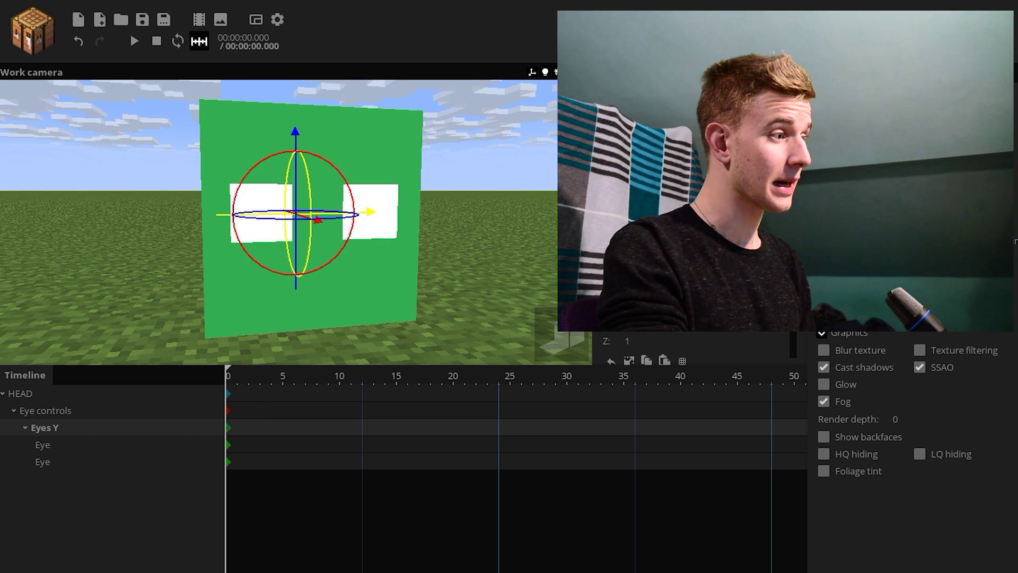
pyautogui.click(647, 327)
pyautogui.write('1')
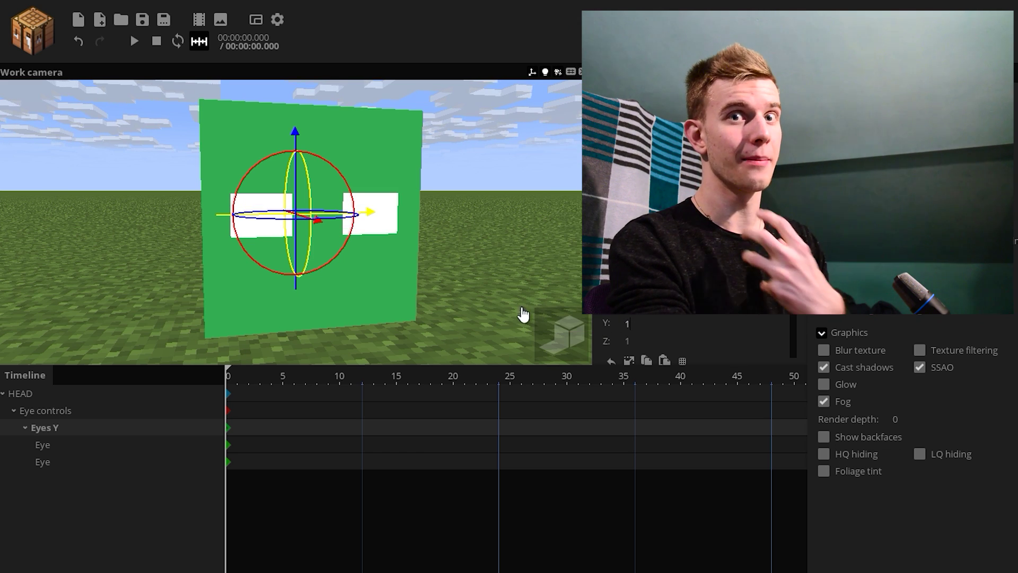
# Step: Try moving both eyes up the face and closing them by reducing the Eyes Y folder's Y scale to 0.00
pyautogui.click(42, 445)
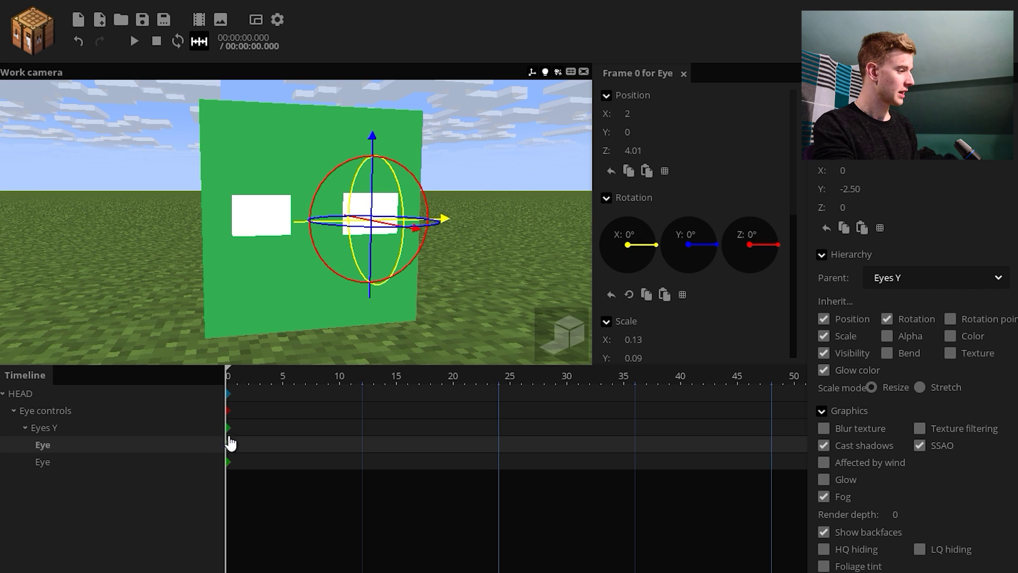
pyautogui.keyDown('shift'); pyautogui.click(208, 464); pyautogui.keyUp('shift')
pyautogui.moveTo(265, 303); pyautogui.dragTo(266, 257)
pyautogui.click(222, 431)
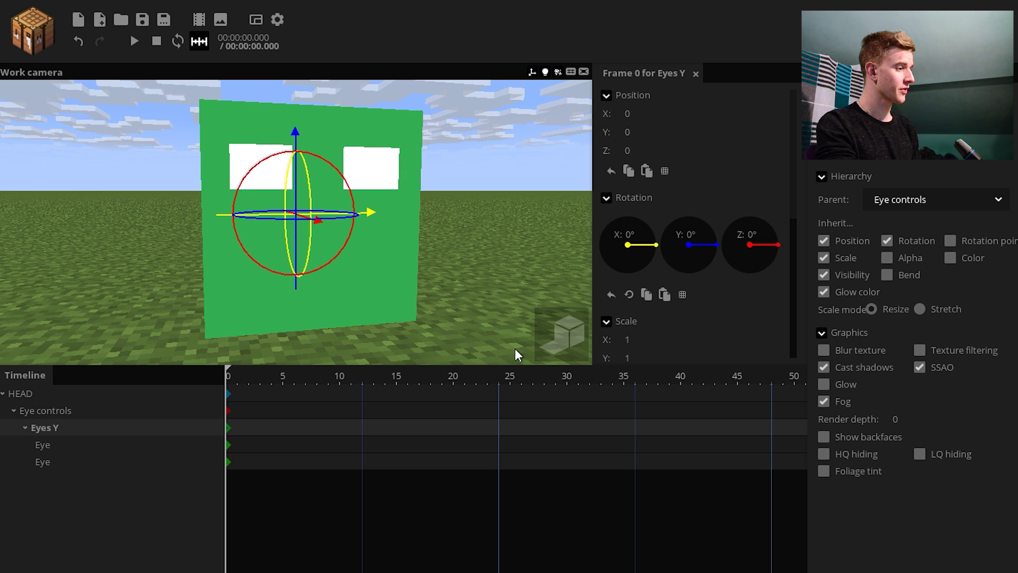
pyautogui.moveTo(634, 356); pyautogui.dragTo(557, 366)
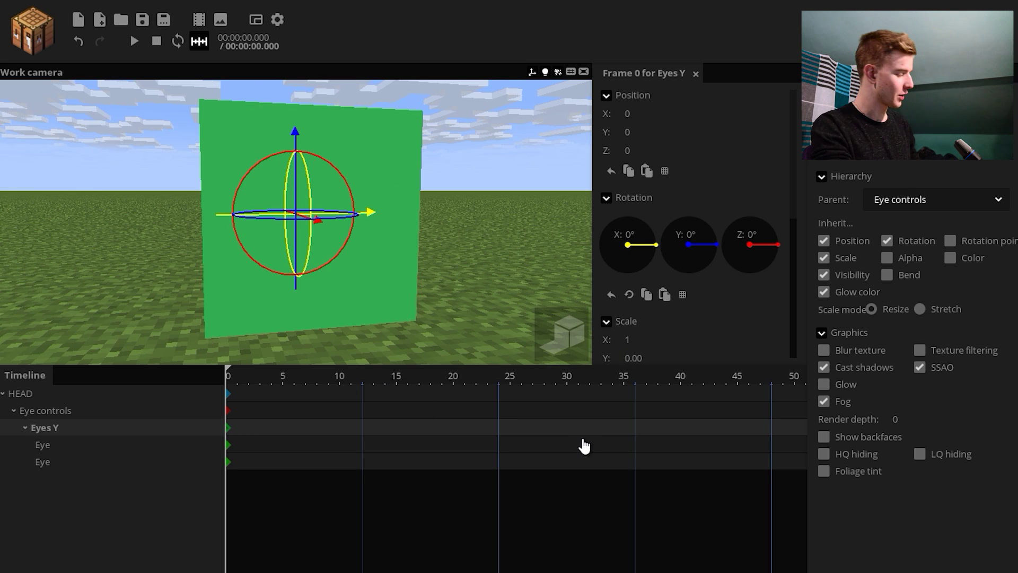
# Step: Try moving the eyes with the Eye controls folder and undo the change
pyautogui.click(72, 445)
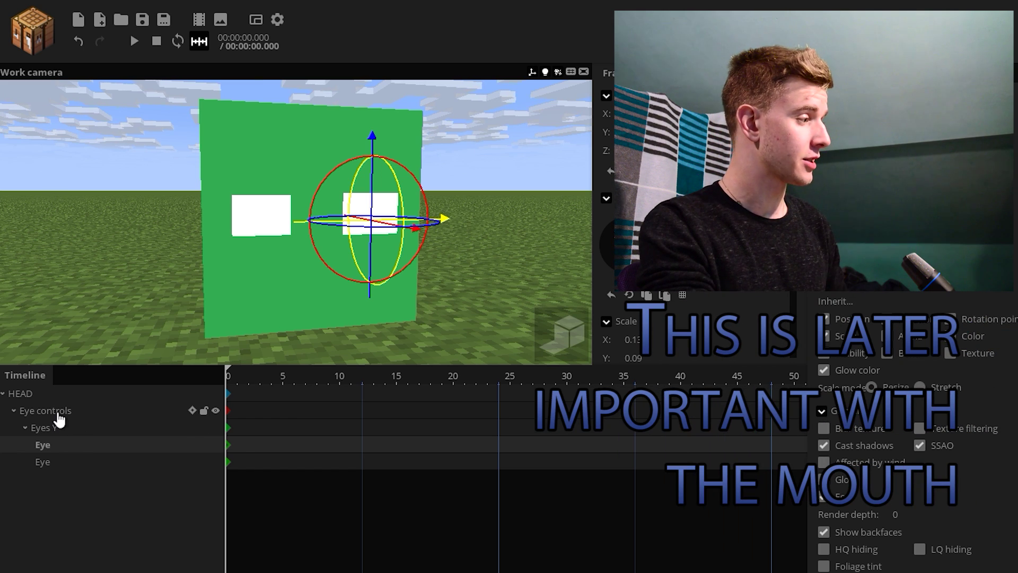
pyautogui.click(6, 419)
pyautogui.moveTo(255, 323); pyautogui.dragTo(296, 279)
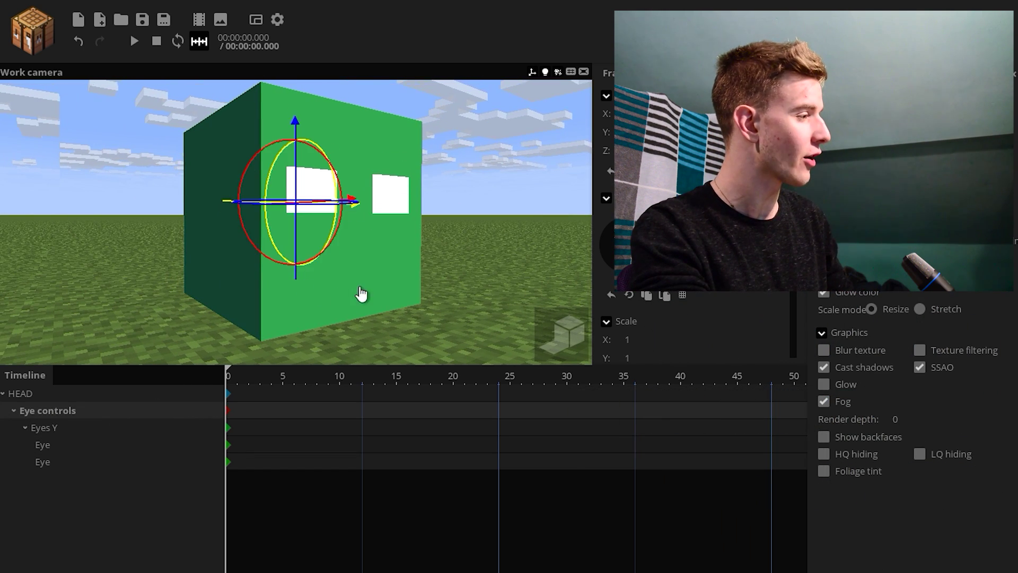
pyautogui.hotkey('ctrl', 'z')
# Step: Set the alpha of both Eye surfaces to 1% and their render depth to -1
pyautogui.moveTo(526, 260)
pyautogui.mouseDown()
pyautogui.moveTo(575, 273)
pyautogui.moveTo(527, 260)
pyautogui.mouseUp()
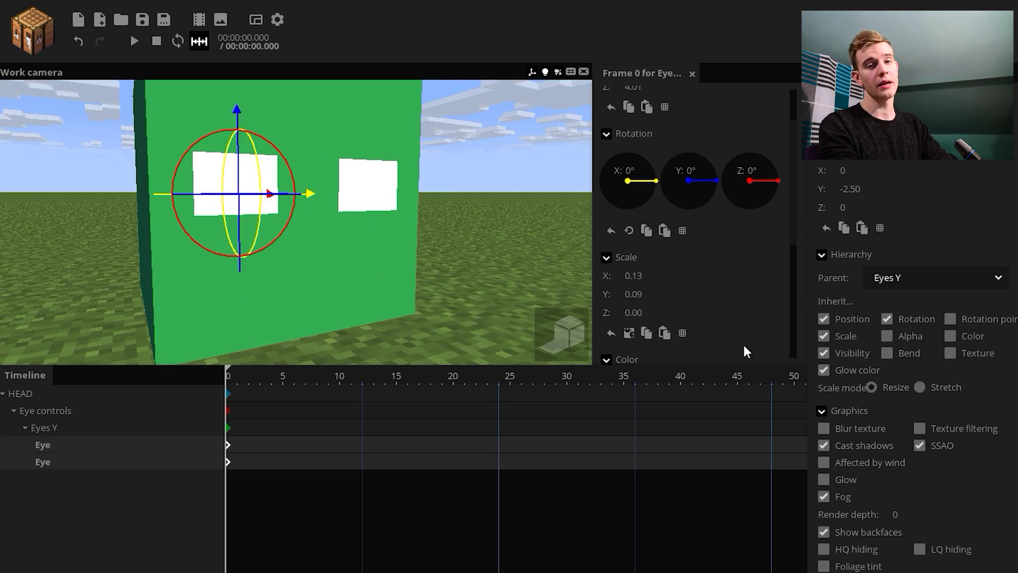
pyautogui.scroll(-3, 772, 247)
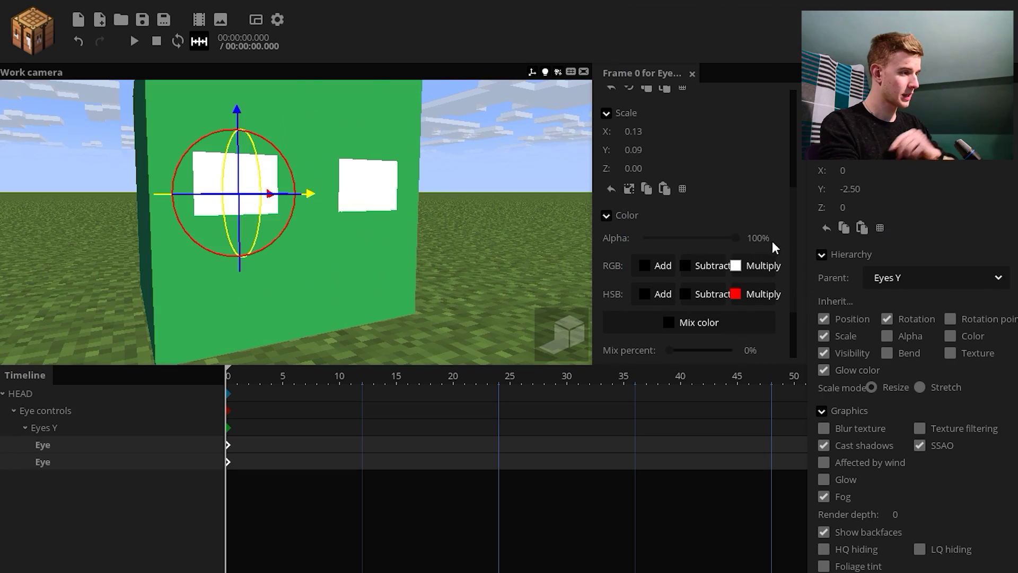
pyautogui.click(757, 238)
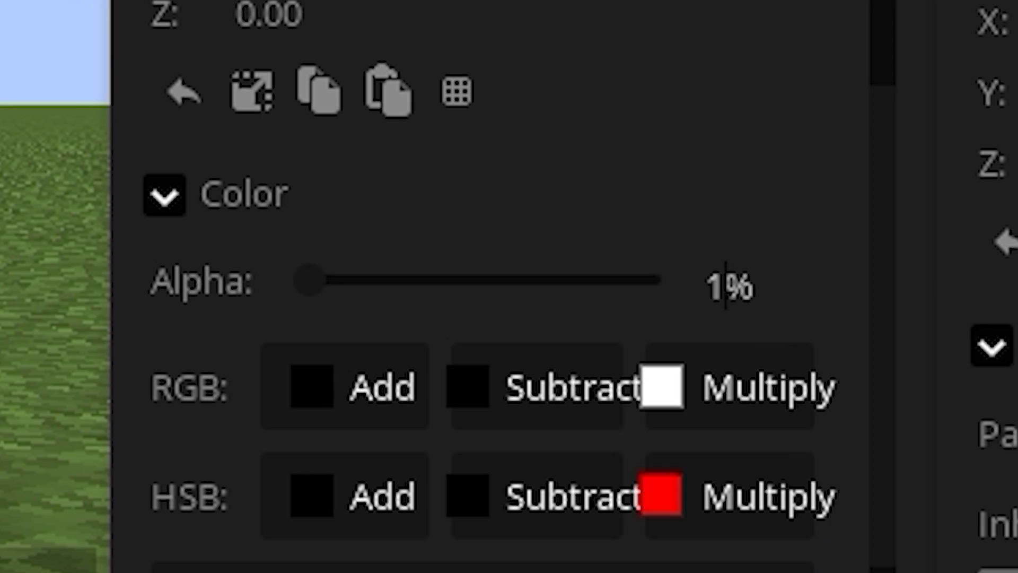
pyautogui.write('1')
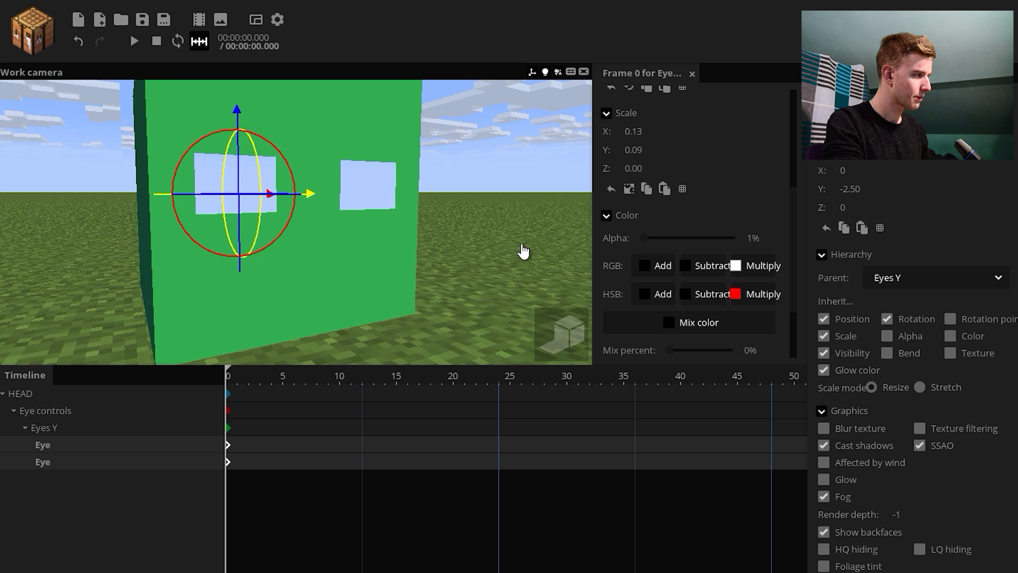
# Step: Create a cube without a texture, enable Invert for it and name it "Inverted"
pyautogui.moveTo(523, 250); pyautogui.dragTo(466, 246, button='right')
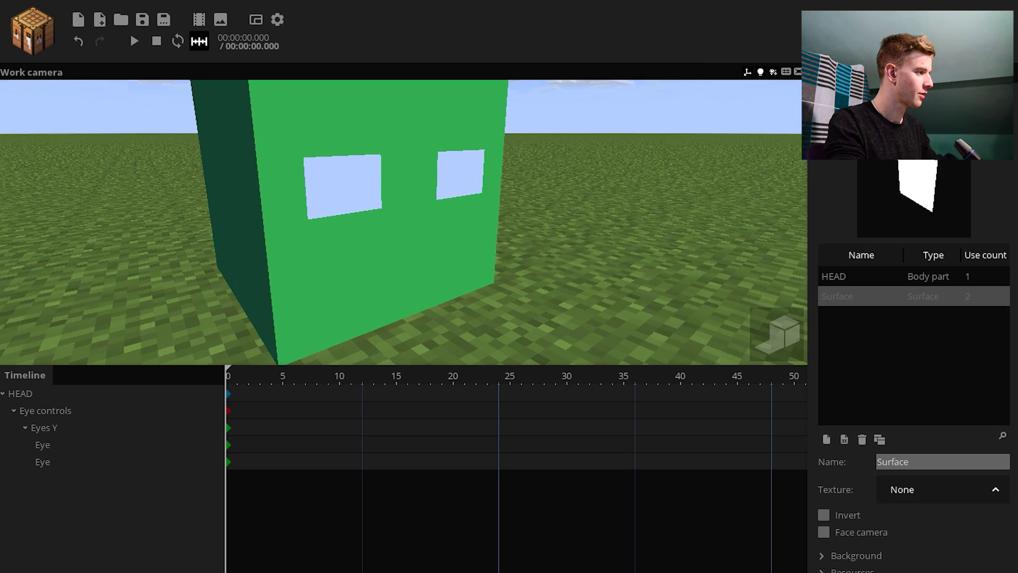
pyautogui.moveTo(466, 246); pyautogui.dragTo(491, 234, button='right')
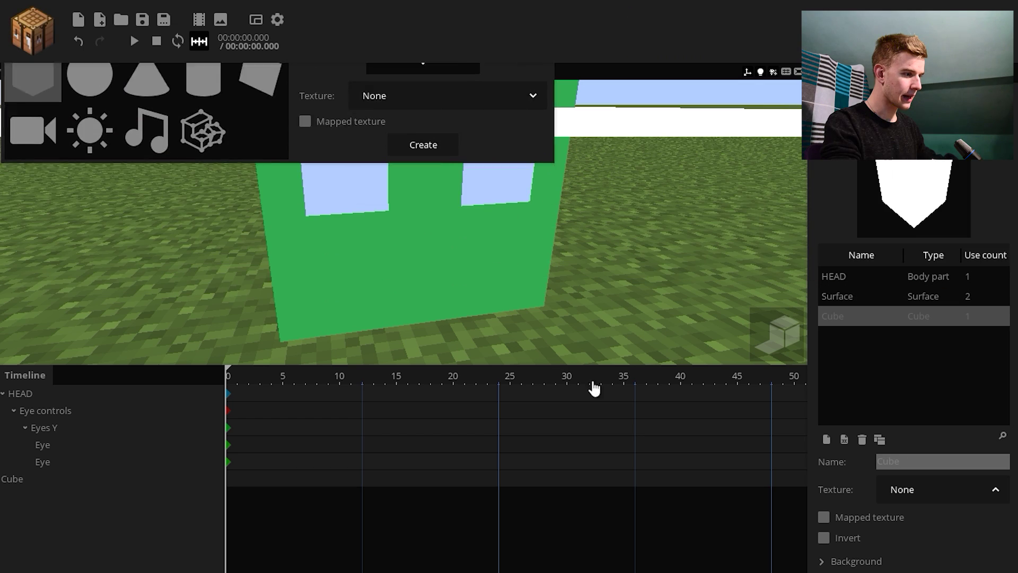
pyautogui.click(593, 387)
pyautogui.click(822, 538)
pyautogui.click(932, 464)
pyautogui.write('Inverted')
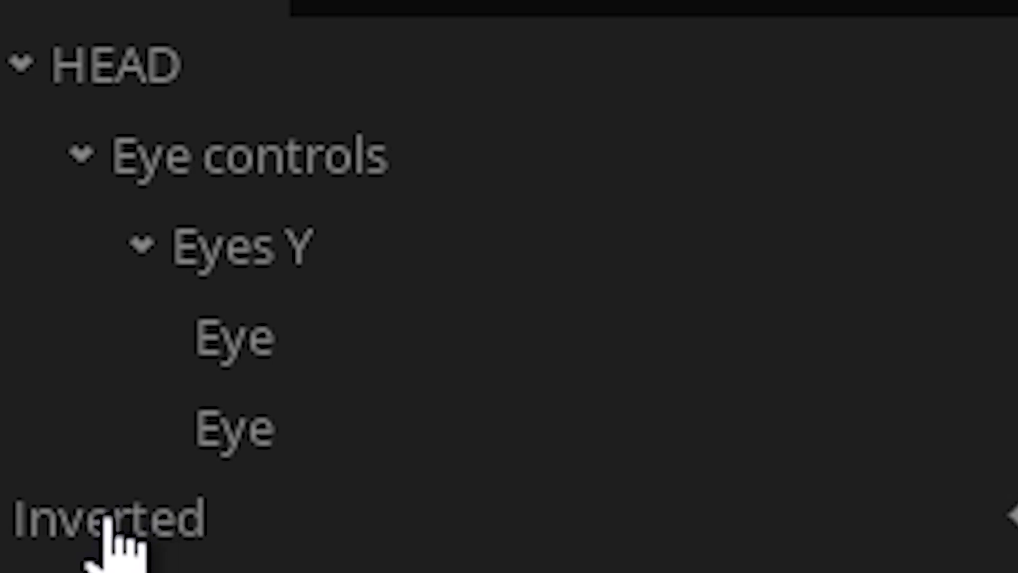
# Step: Parent the Inverted cube to the first Eye and stretch it into the head with a Z scale of 455.37
pyautogui.moveTo(19, 482); pyautogui.dragTo(60, 445)
pyautogui.moveTo(382, 289); pyautogui.dragTo(433, 291)
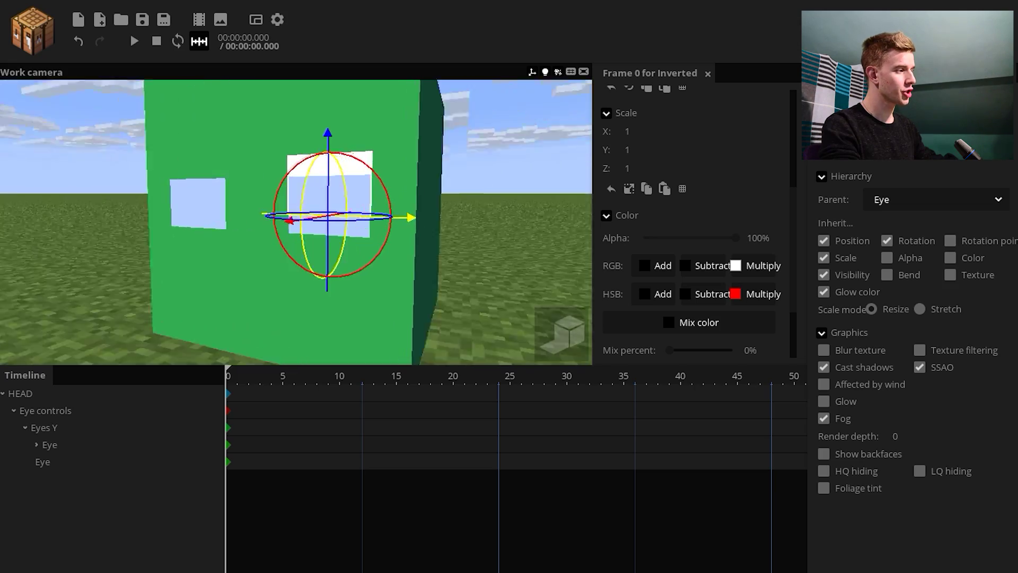
pyautogui.moveTo(534, 178); pyautogui.dragTo(573, 181, button='middle')
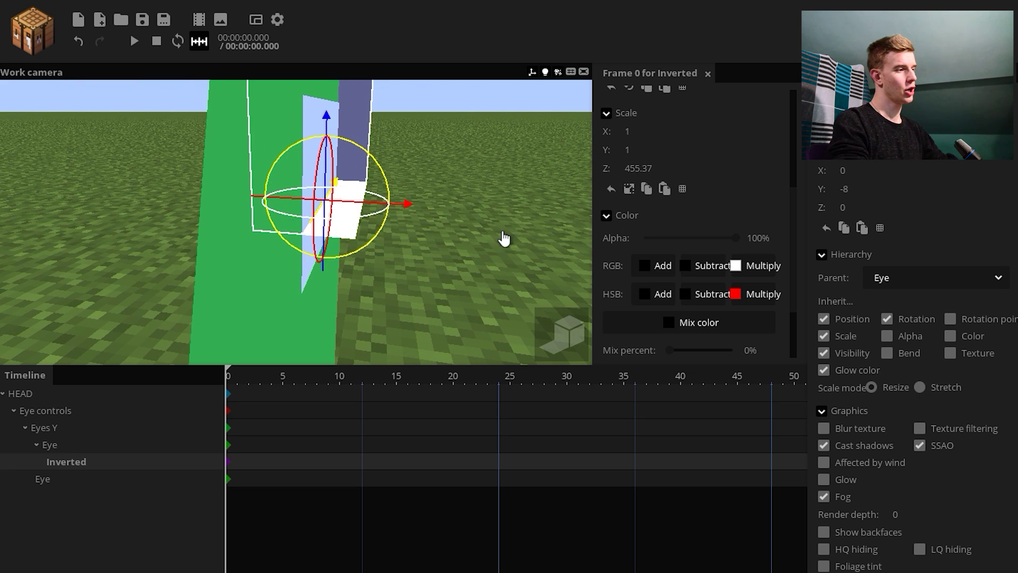
pyautogui.moveTo(424, 239); pyautogui.dragTo(467, 246)
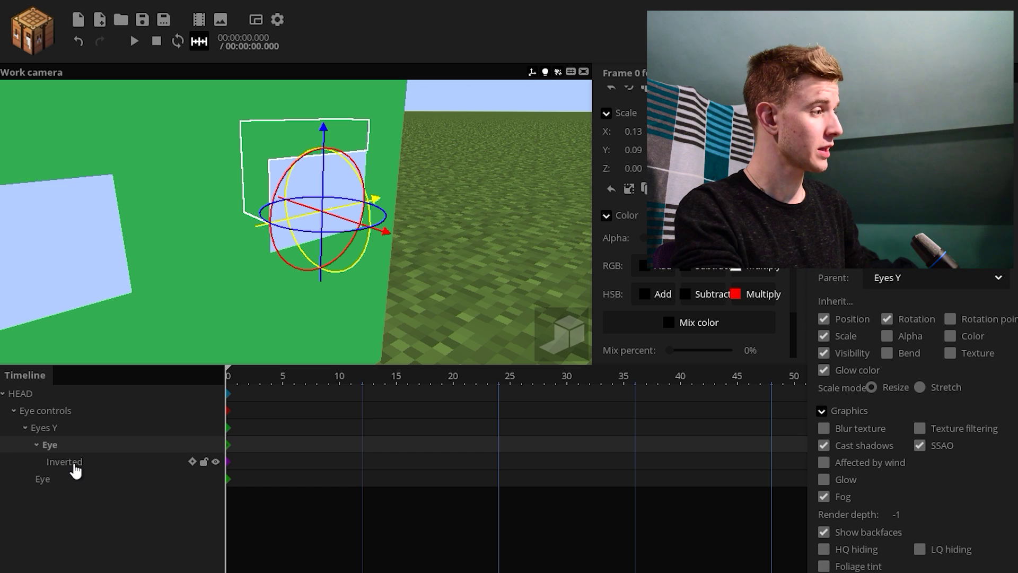
# Step: Set the Inverted cube's render depth to -2 so the eye cuts a hollow into the head
pyautogui.click(75, 464)
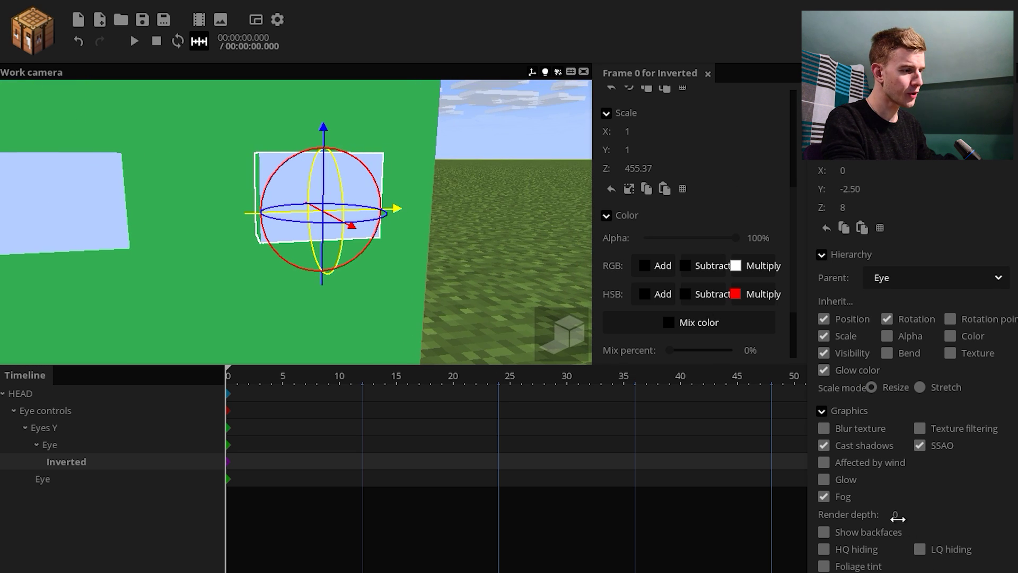
pyautogui.moveTo(895, 523); pyautogui.dragTo(893, 523)
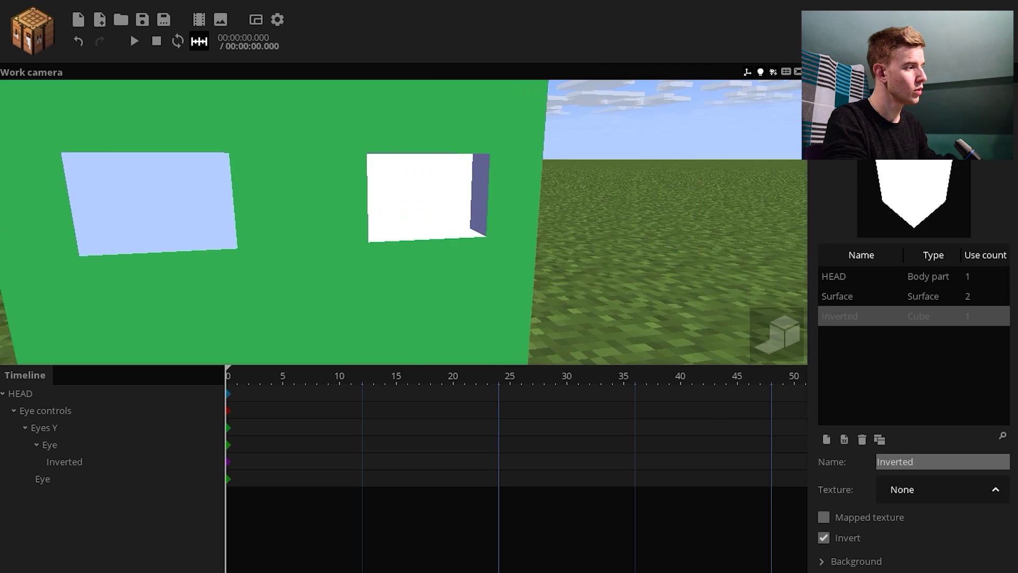
pyautogui.moveTo(403, 223); pyautogui.dragTo(403, 223, button='right')
pyautogui.moveTo(568, 235); pyautogui.dragTo(568, 235, button='right')
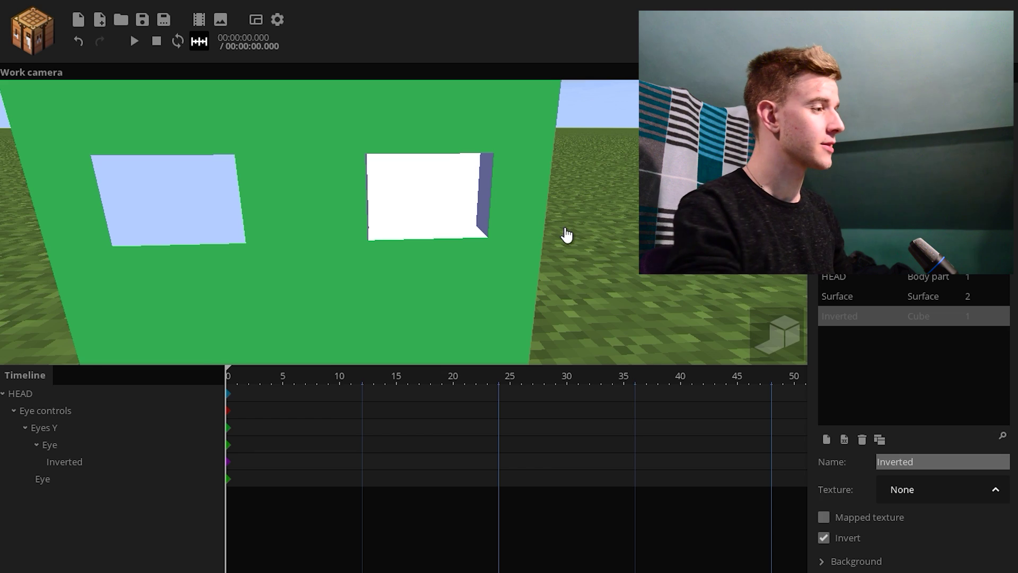
# Step: Copy the head's mix color 34AD53 to the Inverted cube and set its mix percent to 100%
pyautogui.click(80, 398)
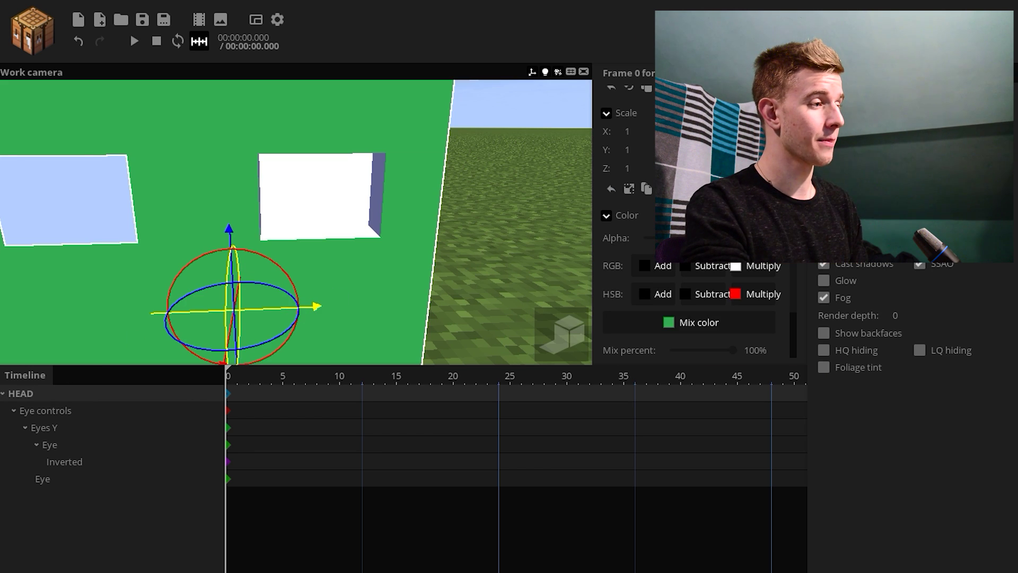
pyautogui.click(714, 322)
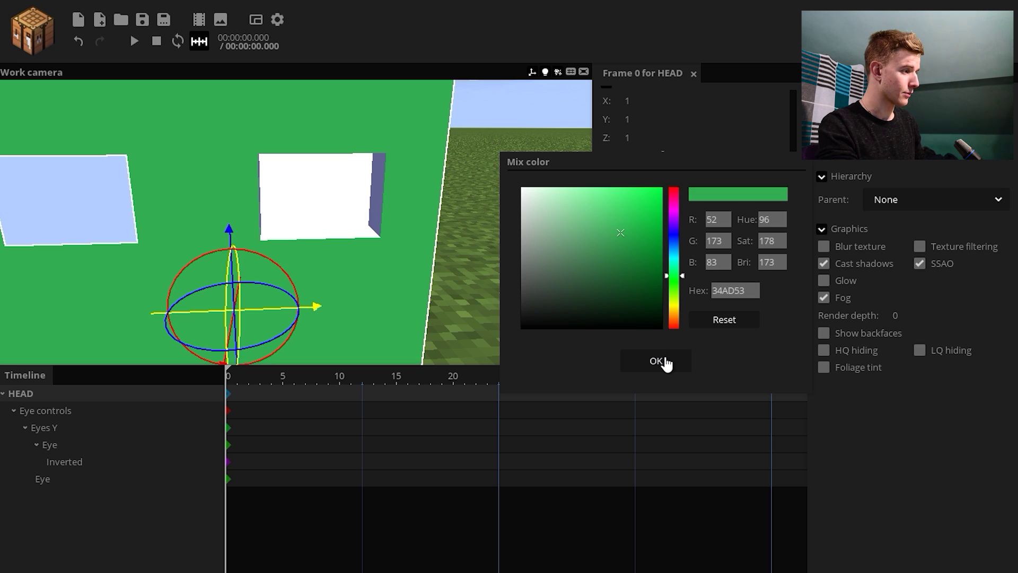
pyautogui.click(666, 365)
pyautogui.click(107, 461)
pyautogui.click(713, 300)
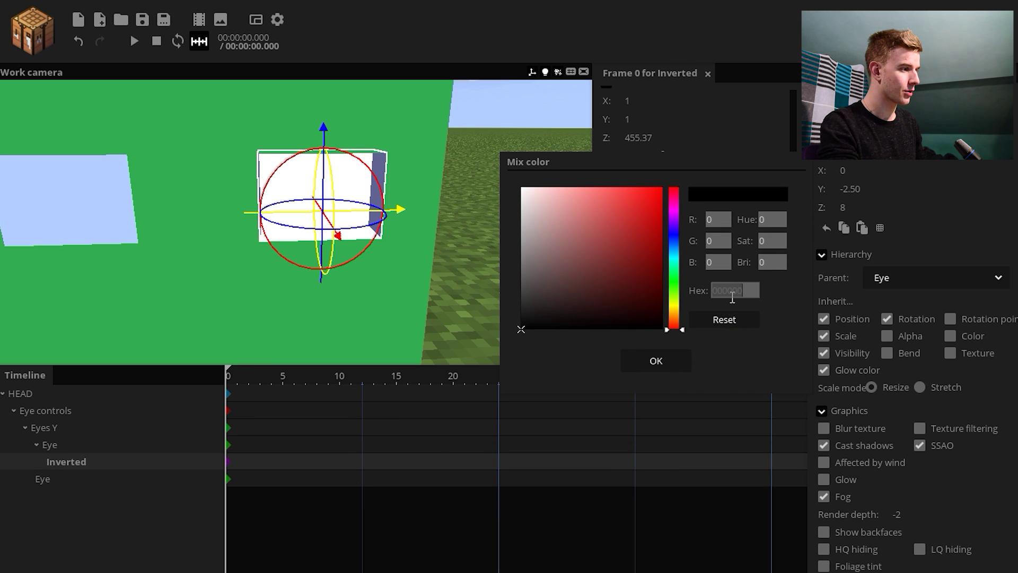
pyautogui.write('34AD53')
pyautogui.click(656, 361)
pyautogui.moveTo(684, 322); pyautogui.dragTo(819, 318)
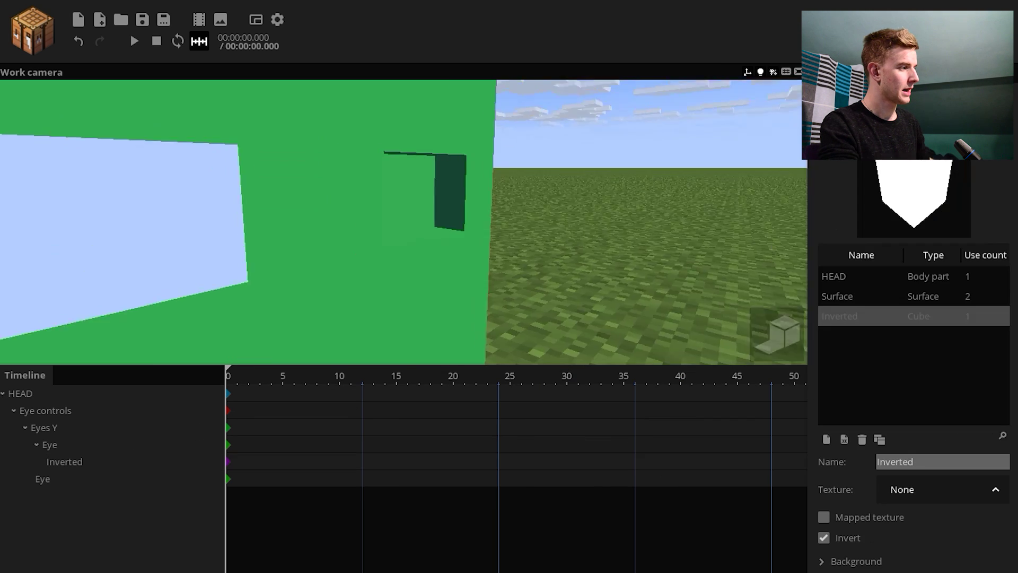
# Step: Duplicate the Inverted cube and parent the copy to the second Eye
pyautogui.moveTo(551, 236)
pyautogui.mouseDown()
pyautogui.moveTo(544, 223)
pyautogui.moveTo(445, 225)
pyautogui.moveTo(551, 236)
pyautogui.mouseUp()
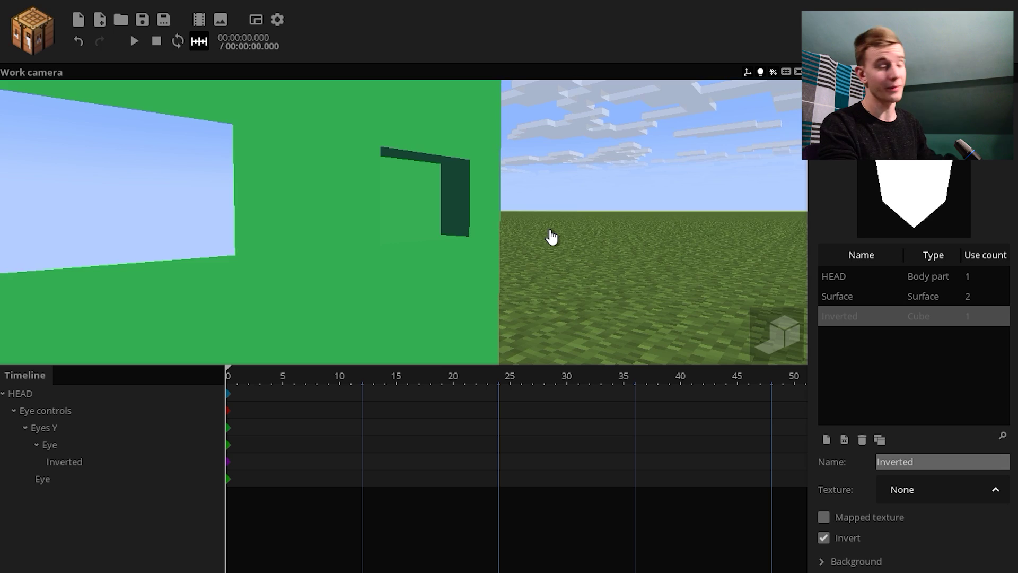
pyautogui.scroll(-4, 551, 237)
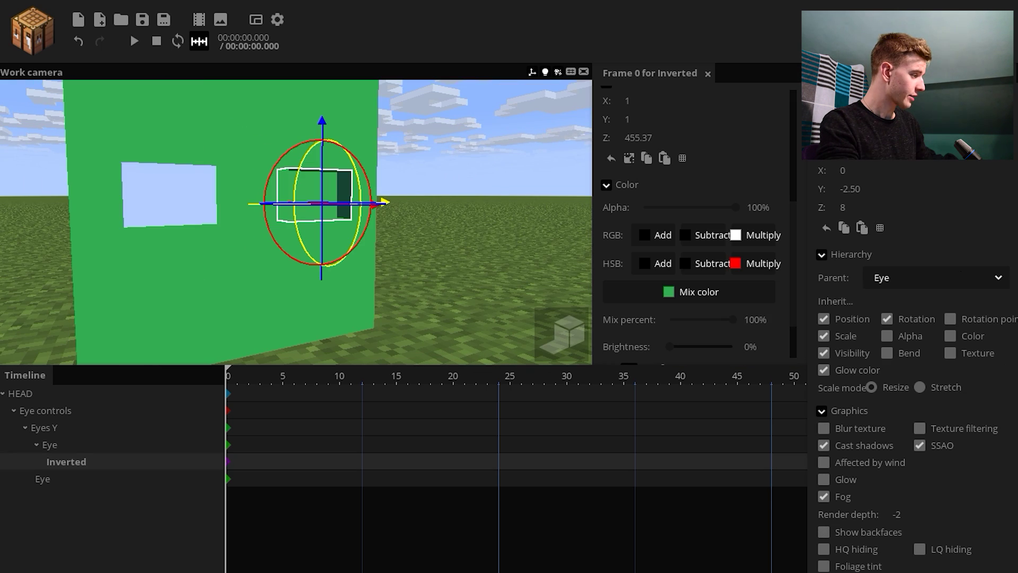
pyautogui.hotkey('ctrl', 'd')
pyautogui.moveTo(59, 480); pyautogui.dragTo(67, 481)
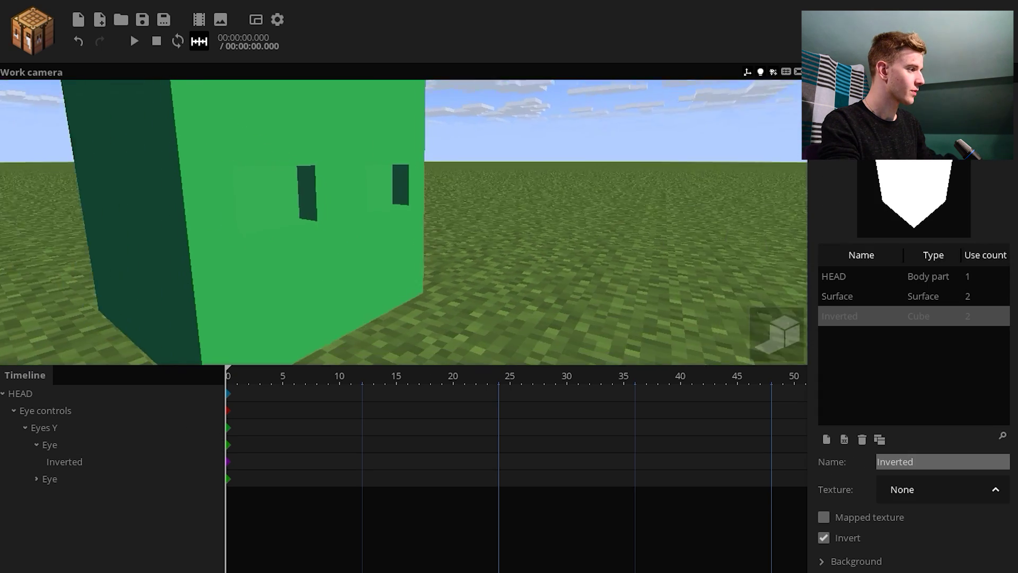
# Step: Try closing the hollow eyes at frame 2 by reducing the Eyes Y folder's Y scale
pyautogui.moveTo(429, 293); pyautogui.dragTo(429, 293, button='right')
pyautogui.click(228, 430)
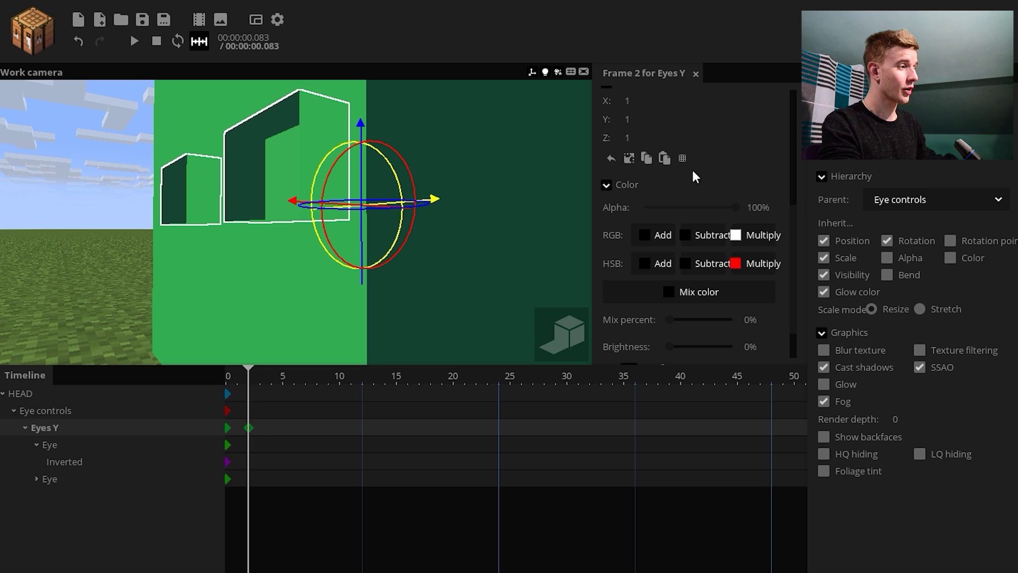
pyautogui.moveTo(610, 125); pyautogui.dragTo(594, 124)
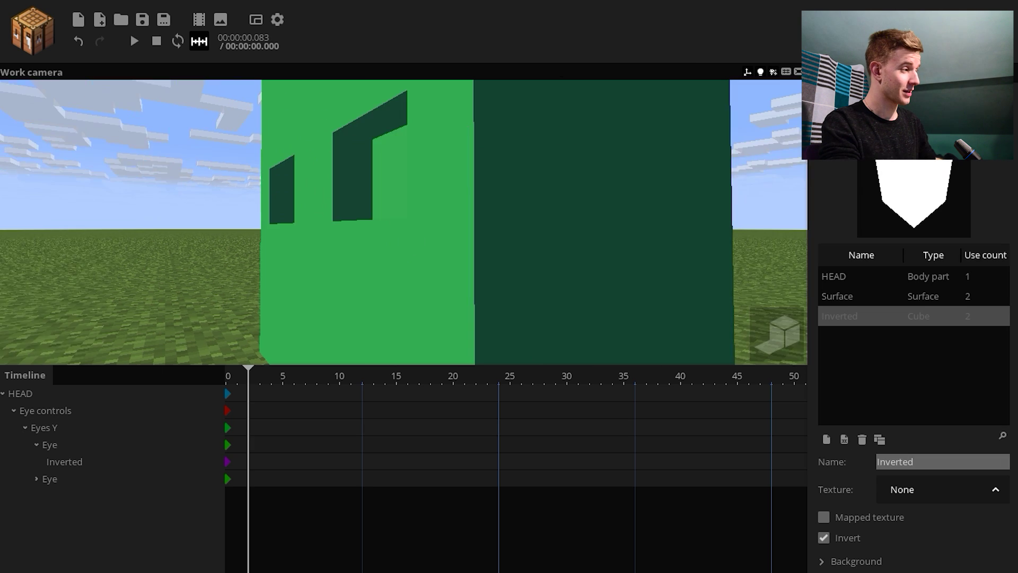
pyautogui.moveTo(425, 244)
pyautogui.mouseDown(button='right')
pyautogui.moveTo(412, 243)
pyautogui.moveTo(427, 242)
pyautogui.mouseUp(button='right')
# Step: Save the project and add a surface named "Whiteness" under Eye controls with render depth -2 and backfaces shown
pyautogui.hotkey('ctrl', 's')
pyautogui.press('s')
pyautogui.moveTo(453, 206); pyautogui.dragTo(453, 206, button='right')
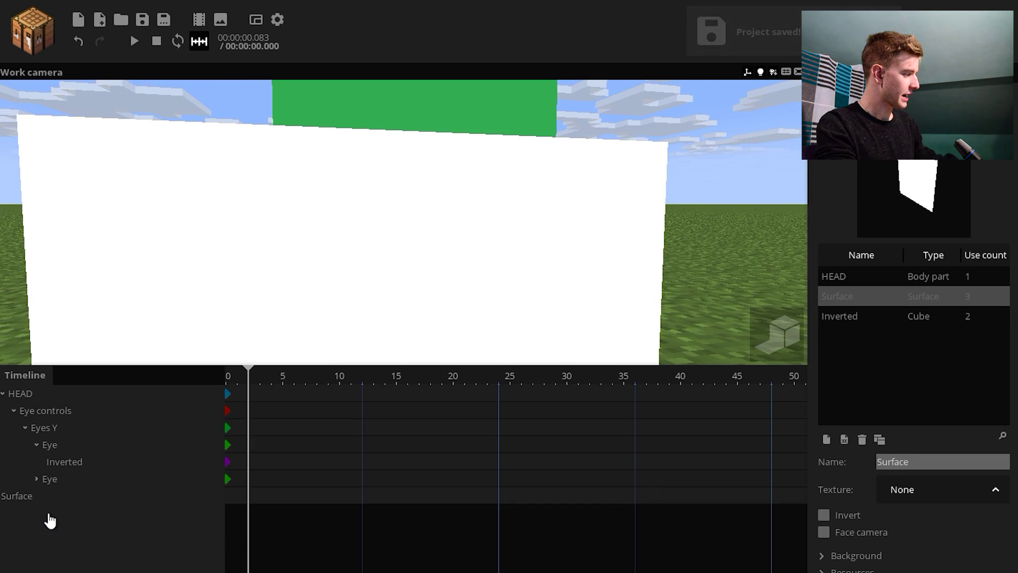
pyautogui.moveTo(21, 498); pyautogui.dragTo(66, 410)
pyautogui.click(25, 428)
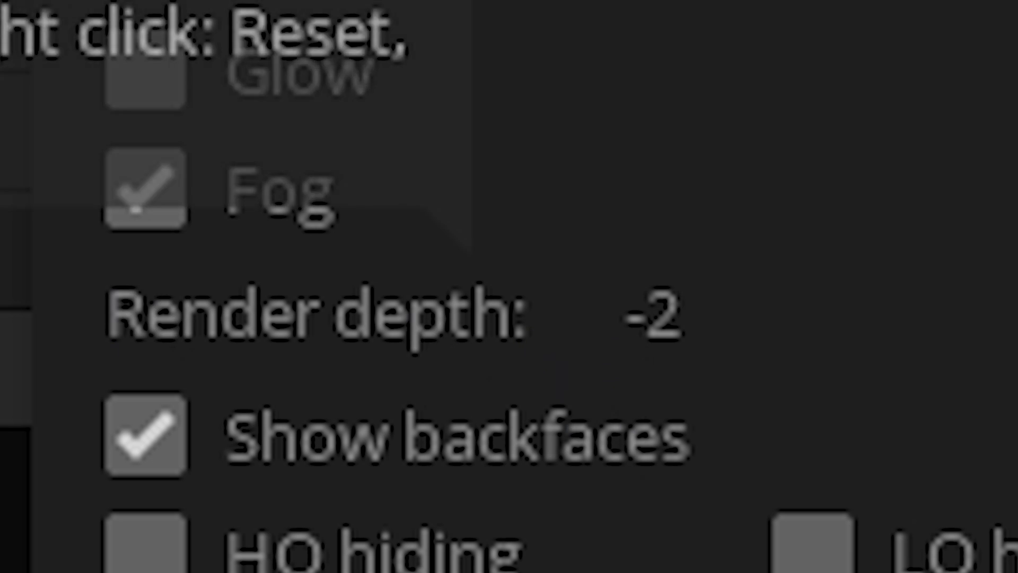
# Step: Position the Whiteness surface behind both eye openings and shrink it to scale X 0.41, Y 0.12
pyautogui.moveTo(627, 114); pyautogui.dragTo(506, 314)
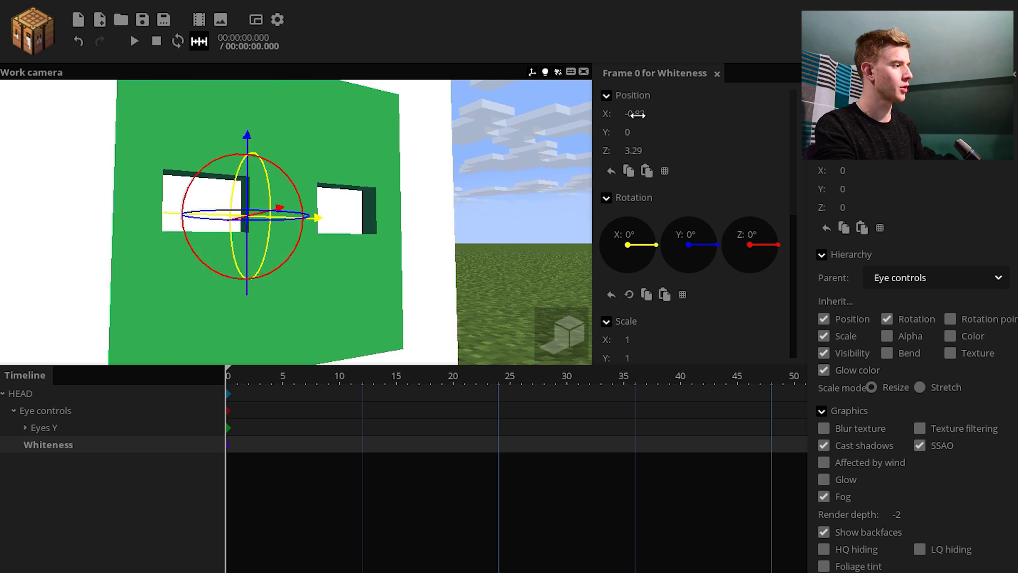
pyautogui.moveTo(466, 179); pyautogui.dragTo(586, 199)
pyautogui.moveTo(627, 340); pyautogui.dragTo(554, 373)
pyautogui.moveTo(563, 222); pyautogui.dragTo(599, 140)
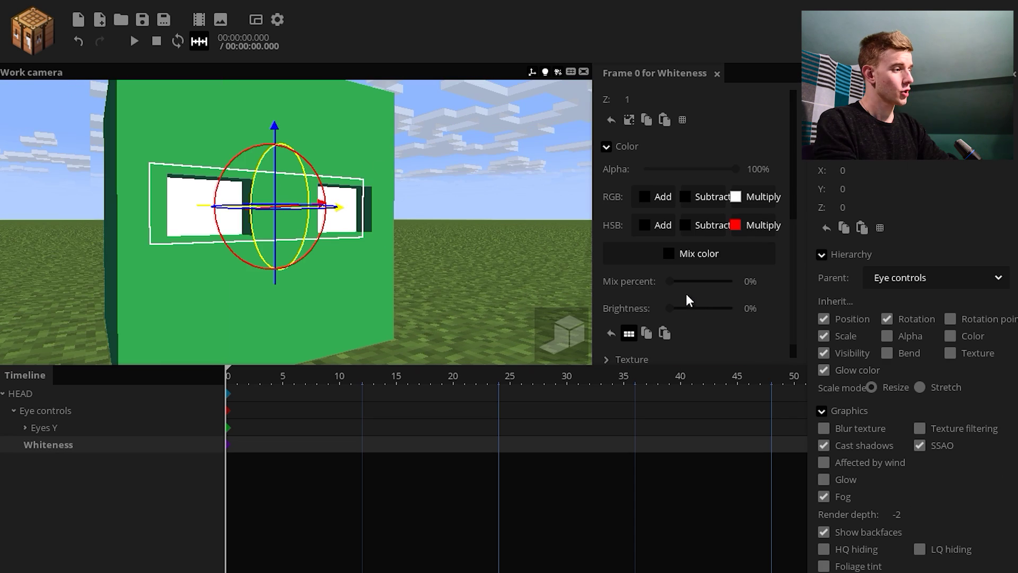
# Step: Try tinting the Whiteness surface with mix color BA0101, reset the color and lower the mix percent again
pyautogui.moveTo(685, 292)
pyautogui.mouseDown()
pyautogui.moveTo(709, 287)
pyautogui.moveTo(680, 299)
pyautogui.moveTo(696, 283)
pyautogui.mouseUp()
pyautogui.click(704, 258)
pyautogui.click(661, 225)
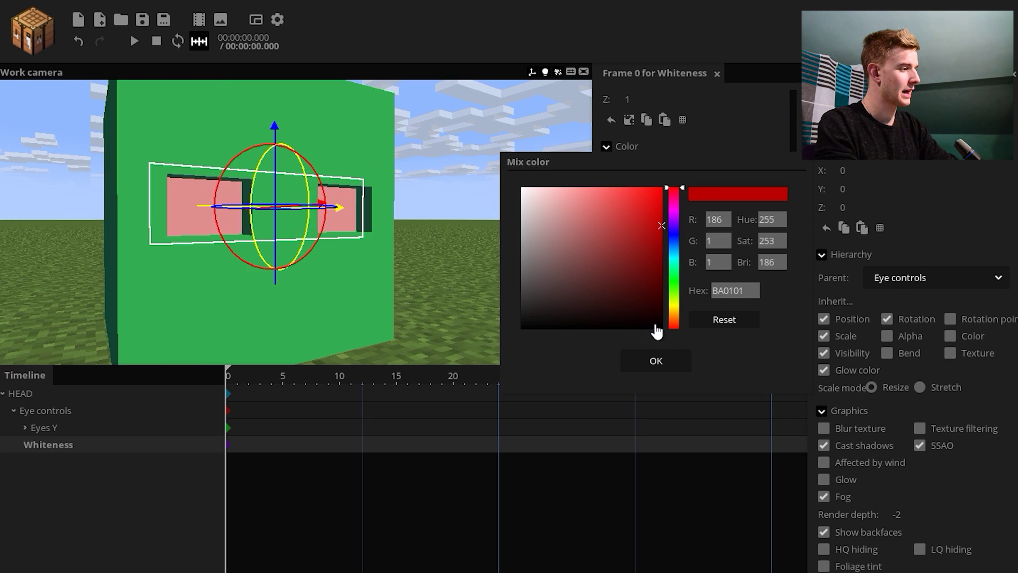
pyautogui.click(657, 359)
pyautogui.moveTo(696, 282)
pyautogui.mouseDown()
pyautogui.moveTo(716, 256)
pyautogui.moveTo(679, 265)
pyautogui.moveTo(681, 286)
pyautogui.mouseUp()
pyautogui.click(715, 251)
pyautogui.click(714, 320)
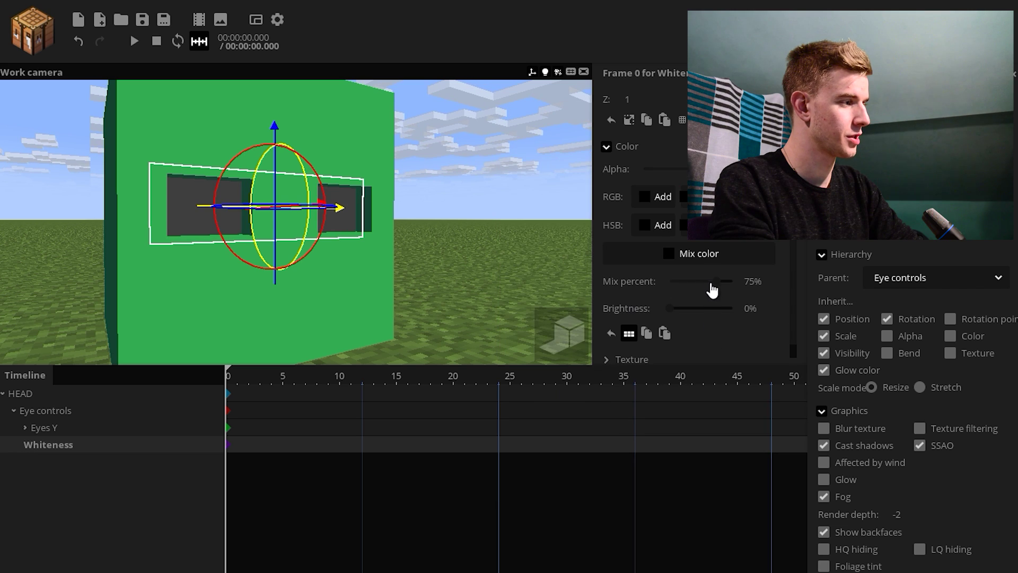
pyautogui.moveTo(712, 291); pyautogui.dragTo(670, 282)
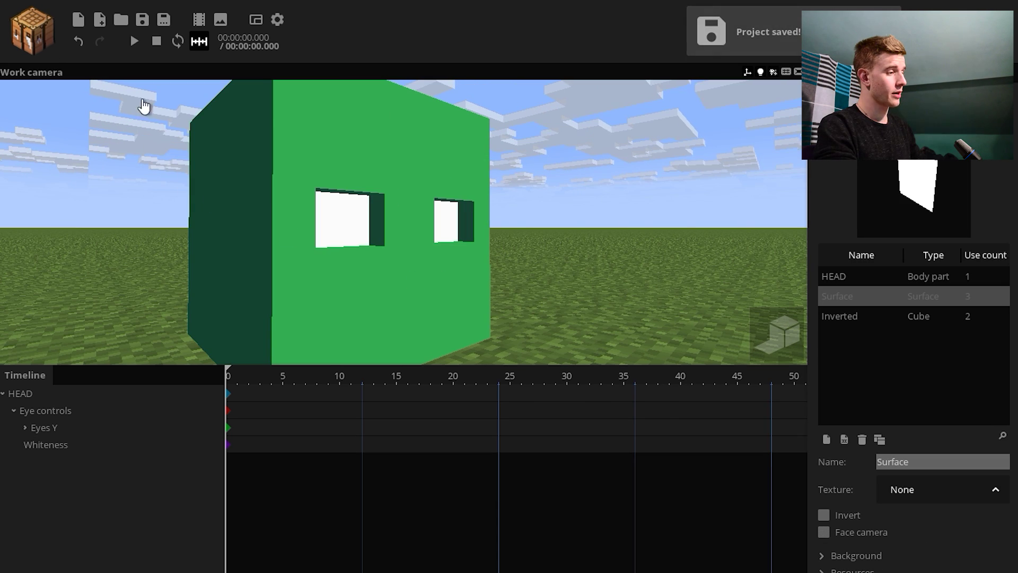
# Step: Create a cube for the pupils and name it "Pupils"
pyautogui.click(32, 31)
pyautogui.click(43, 218)
pyautogui.click(398, 275)
pyautogui.click(937, 461)
pyautogui.write('Pupils')
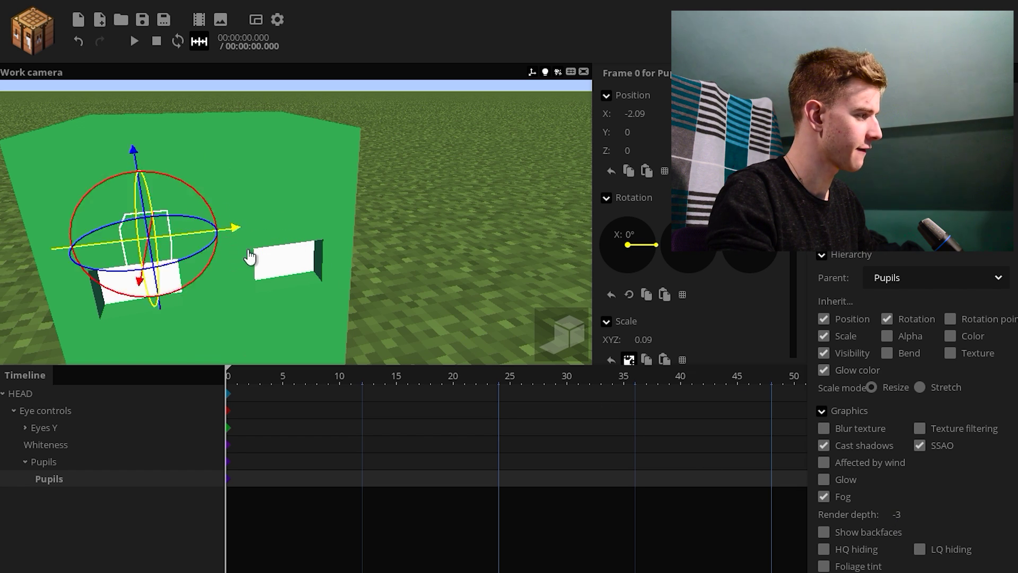
# Step: Give the child Pupils cube a muted red mix color and fit it into one eye opening at a uniform scale of 0.05
pyautogui.moveTo(274, 269); pyautogui.dragTo(213, 267, button='middle')
pyautogui.moveTo(317, 302); pyautogui.dragTo(190, 271)
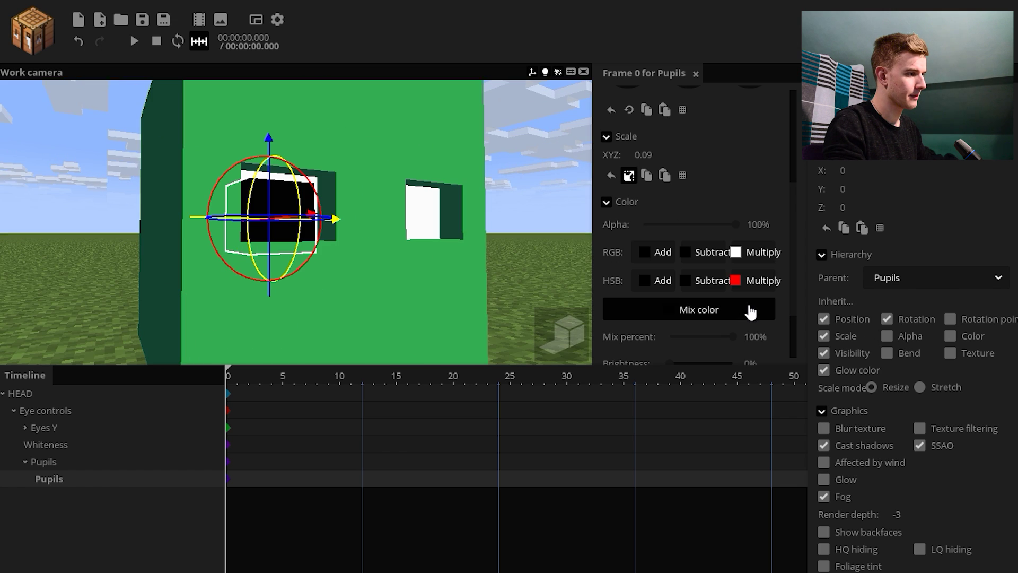
pyautogui.click(750, 308)
pyautogui.click(654, 210)
pyautogui.click(644, 273)
pyautogui.click(657, 361)
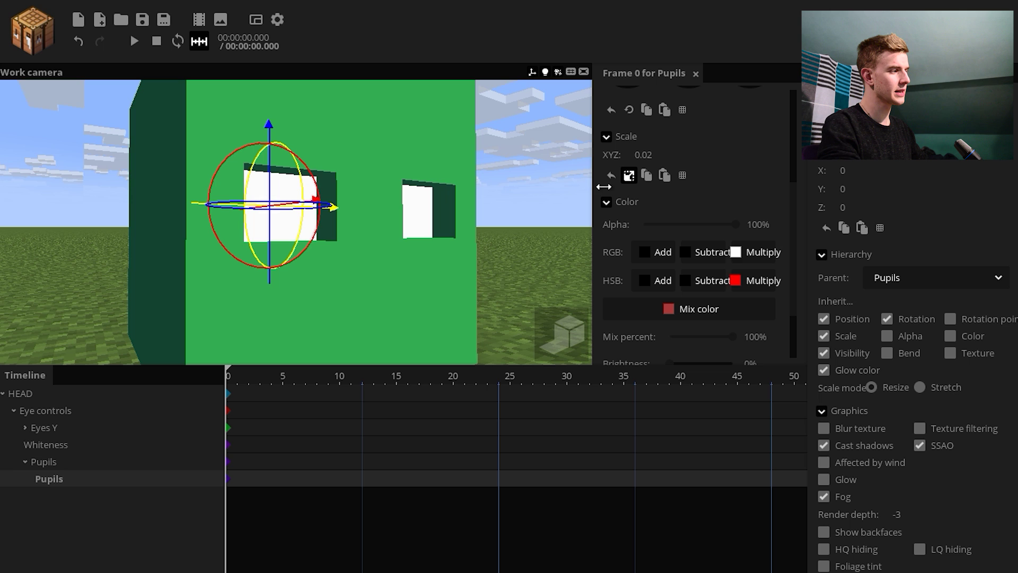
pyautogui.moveTo(473, 178); pyautogui.dragTo(506, 178)
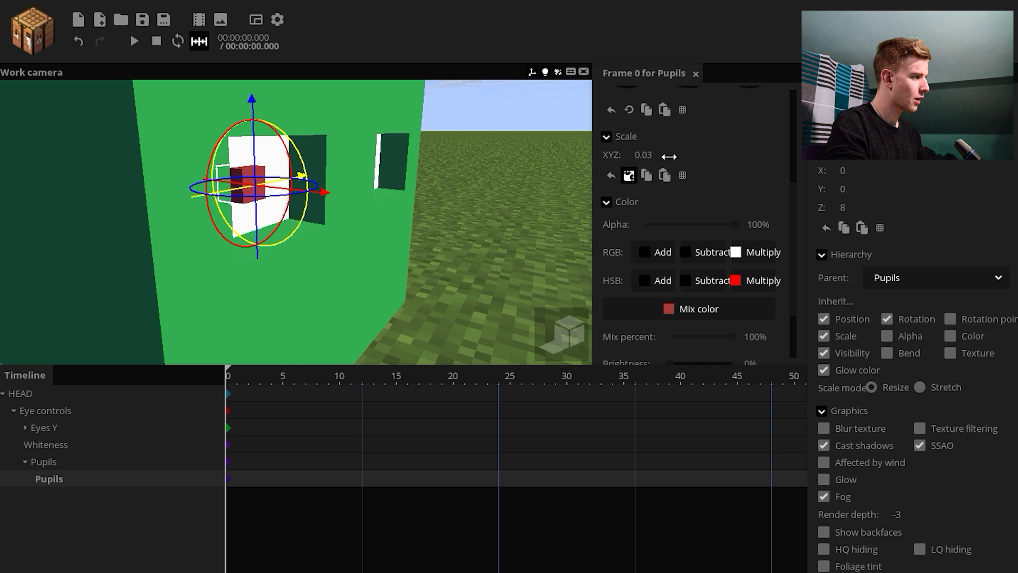
pyautogui.moveTo(669, 157)
pyautogui.mouseDown()
pyautogui.moveTo(656, 163)
pyautogui.moveTo(690, 160)
pyautogui.moveTo(668, 160)
pyautogui.mouseUp()
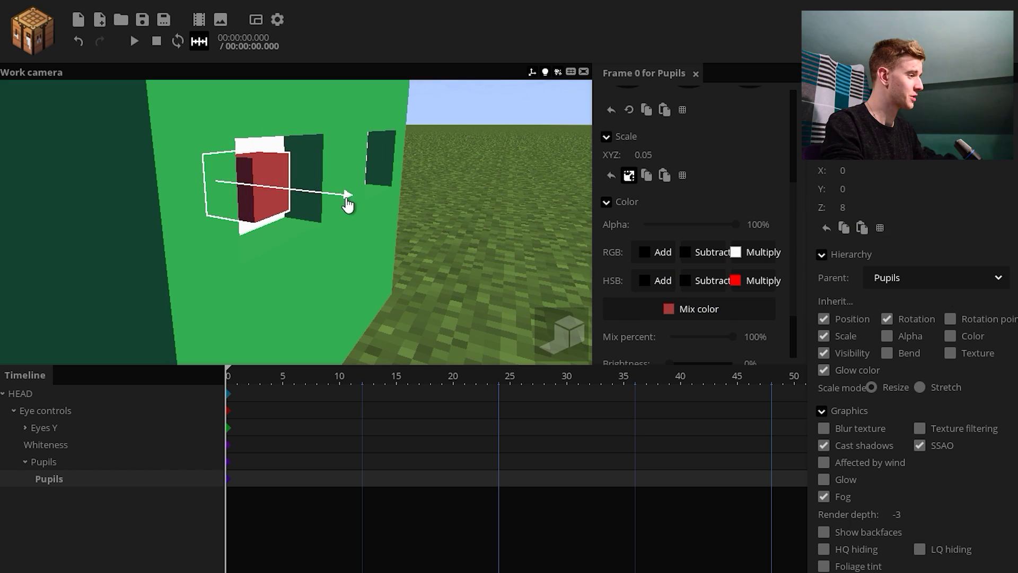
# Step: Make the Inverted cubes of both eyes shallower by reducing their Z scale together
pyautogui.click(68, 427)
pyautogui.click(26, 427)
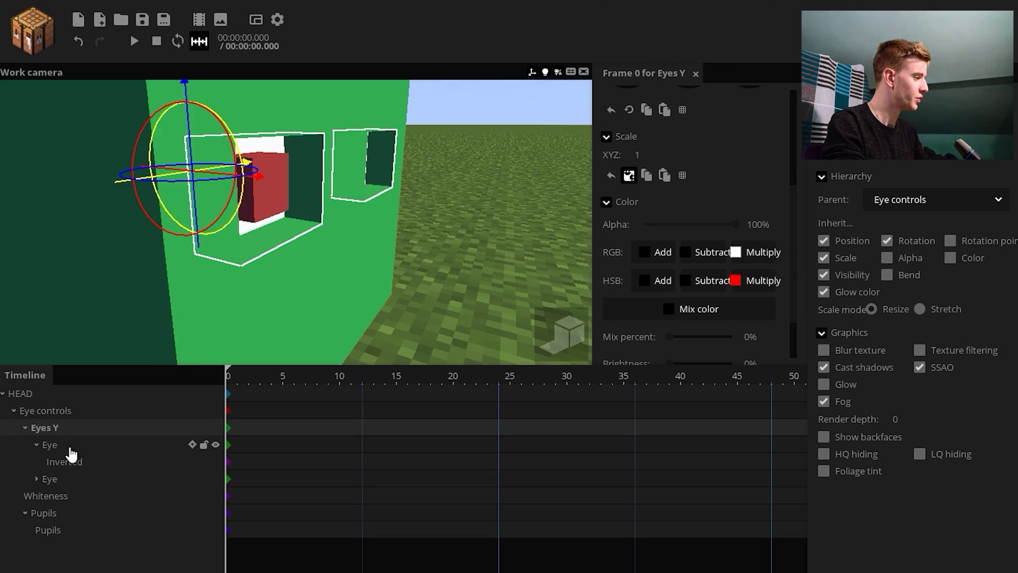
pyautogui.click(64, 462)
pyautogui.keyDown('ctrl'); pyautogui.click(65, 496); pyautogui.keyUp('ctrl')
pyautogui.moveTo(629, 193); pyautogui.dragTo(602, 198)
# Step: Move the Whiteness surface forward so it sits inside the shallower eye openings
pyautogui.click(48, 512)
pyautogui.moveTo(394, 174); pyautogui.dragTo(403, 175)
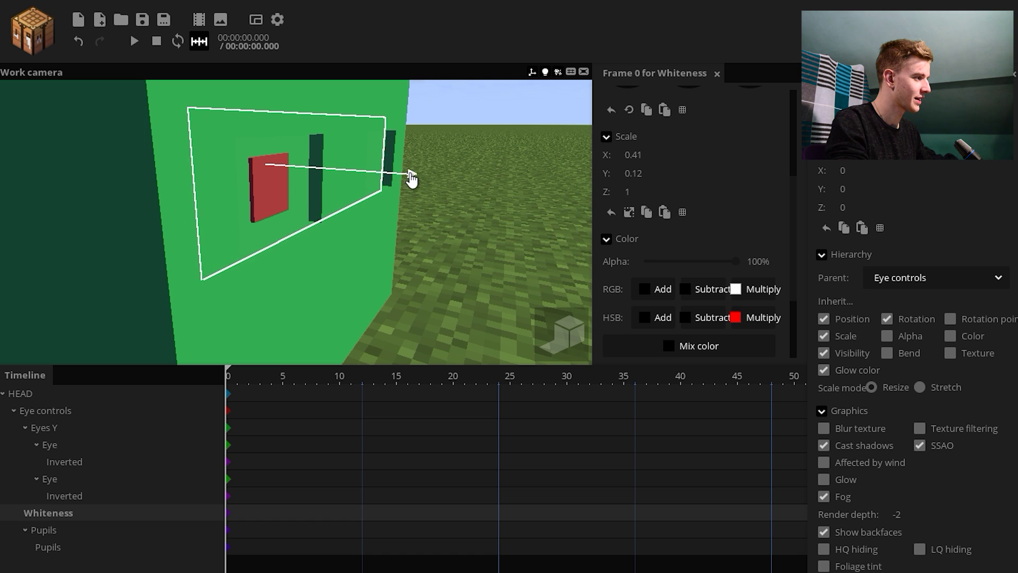
pyautogui.click(415, 177)
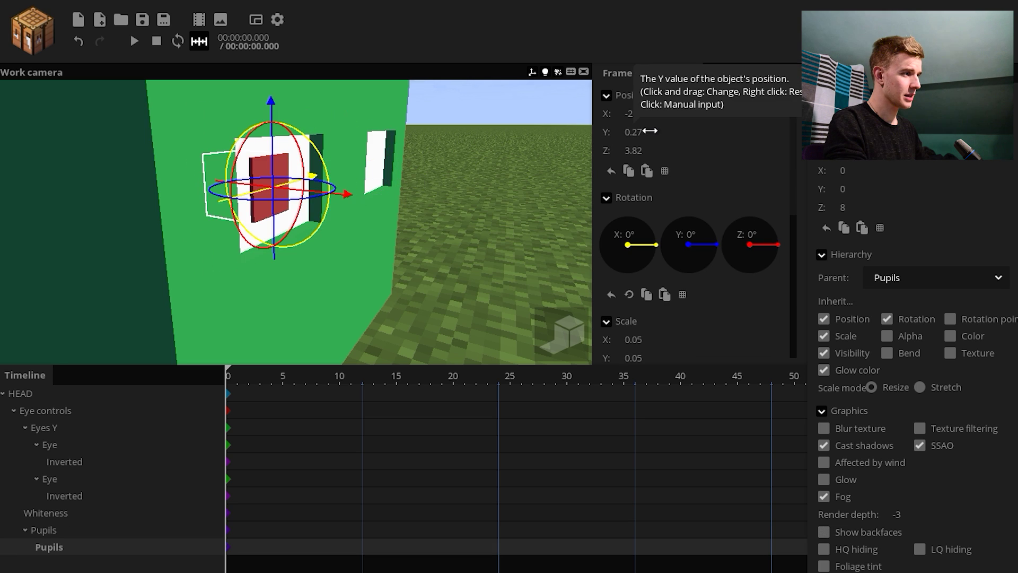
# Step: Copy the child Pupils cube's position and set its X, Y and Z position to 0
pyautogui.click(650, 131)
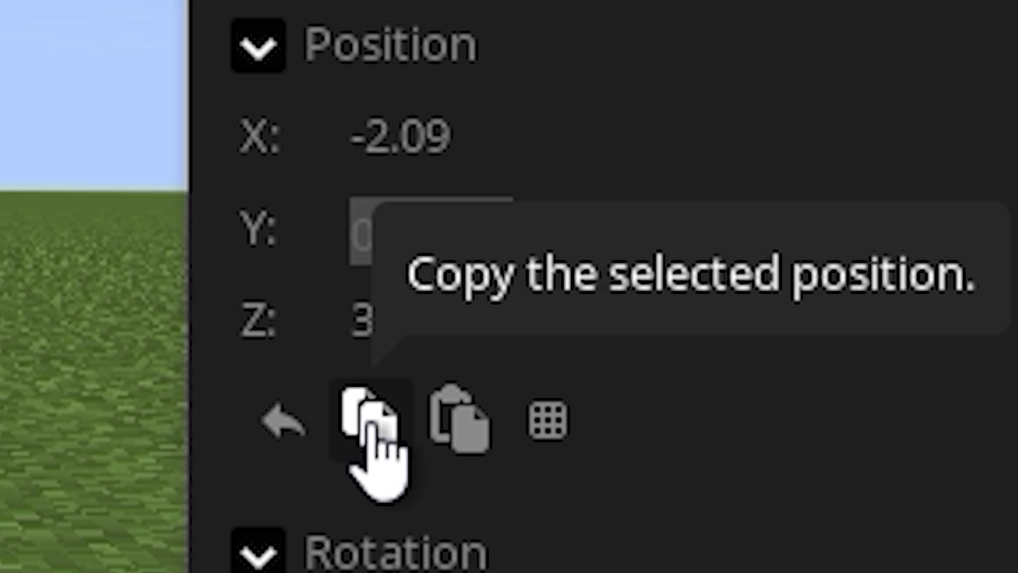
pyautogui.click(370, 424)
pyautogui.click(423, 304)
pyautogui.write('0')
pyautogui.click(423, 227)
pyautogui.write('0')
pyautogui.click(421, 139)
pyautogui.write('0')
# Step: Paste the copied position onto the parent Pupils folder and set its X position to 0
pyautogui.click(59, 536)
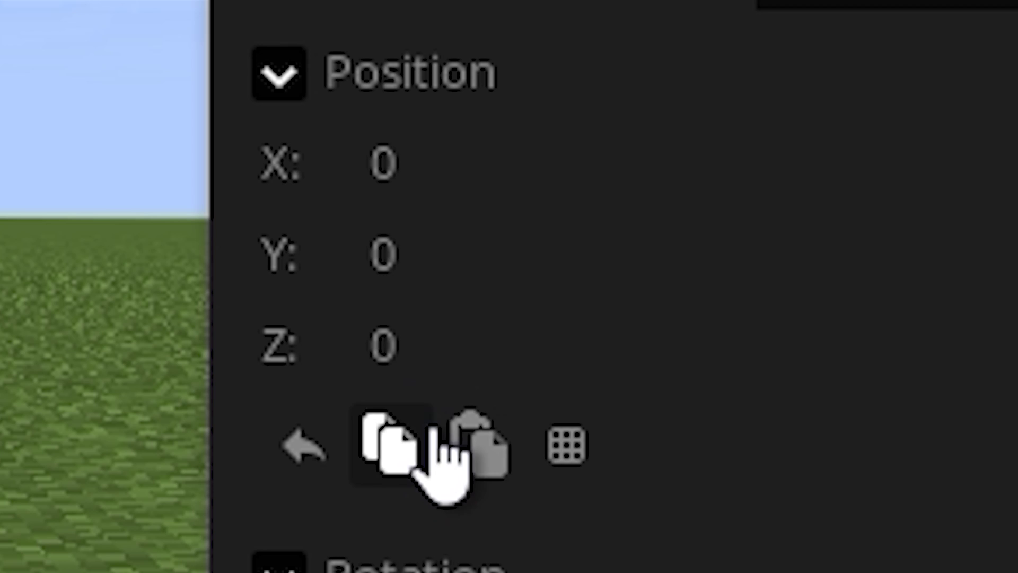
pyautogui.click(647, 170)
pyautogui.moveTo(451, 183); pyautogui.dragTo(623, 152)
pyautogui.write('0')
pyautogui.press('Return')
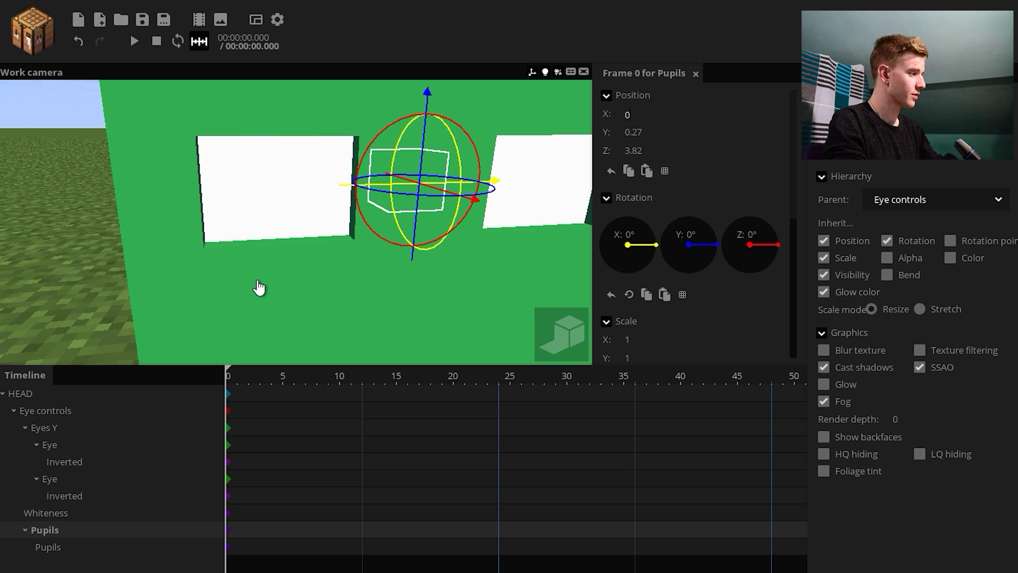
# Step: Move the child Pupils cube sideways into one eye opening by setting its X position to -2
pyautogui.click(47, 548)
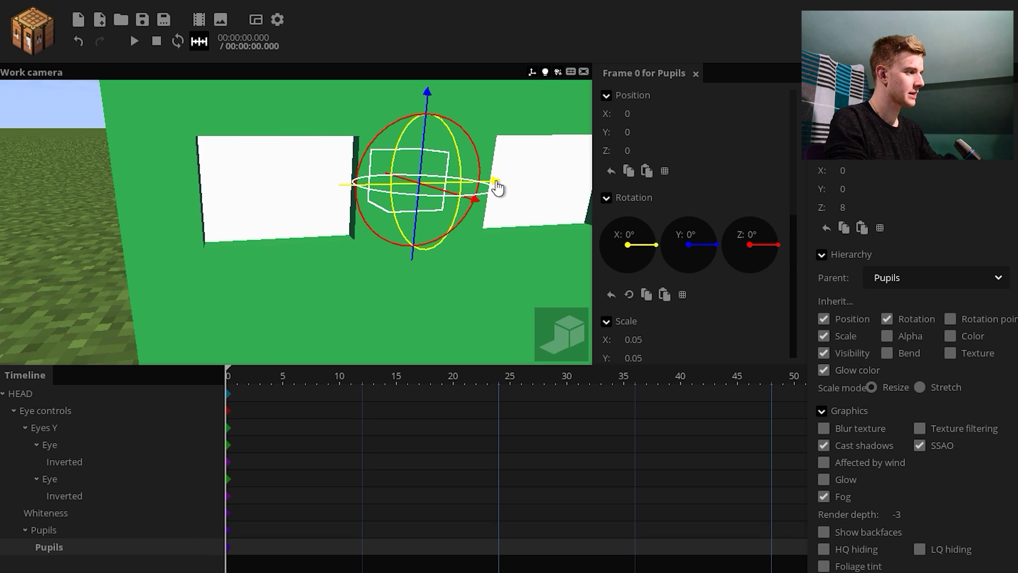
pyautogui.moveTo(540, 180); pyautogui.dragTo(415, 200)
pyautogui.click(633, 113)
pyautogui.write('-2')
pyautogui.press('Return')
pyautogui.moveTo(305, 191); pyautogui.dragTo(395, 183)
pyautogui.moveTo(395, 183); pyautogui.dragTo(424, 183)
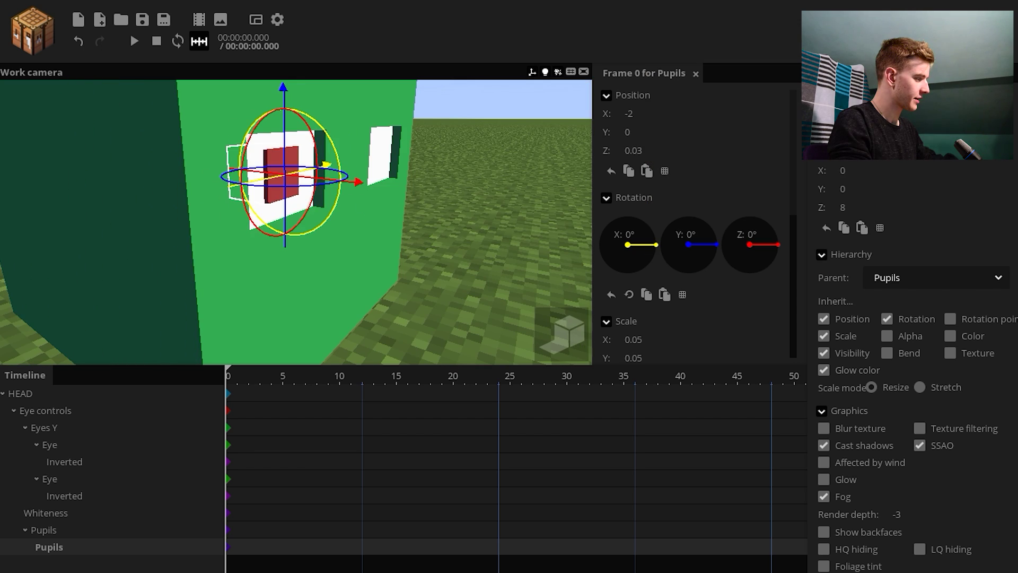
# Step: Duplicate the child Pupils cube and move the copy sideways along X into the other eye opening
pyautogui.hotkey('ctrl', 'd')
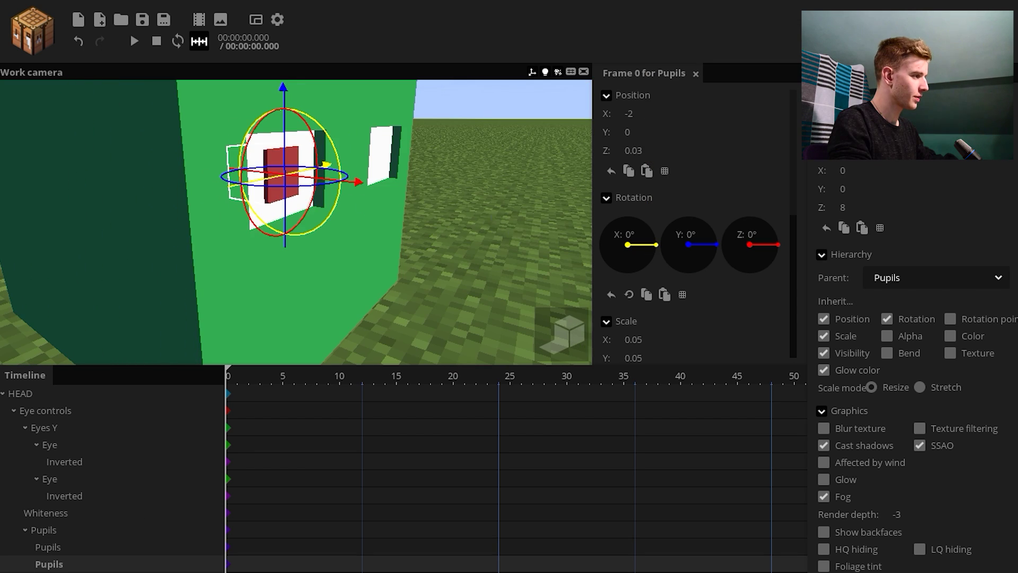
pyautogui.moveTo(428, 296); pyautogui.dragTo(340, 313)
pyautogui.moveTo(634, 114); pyautogui.dragTo(626, 114)
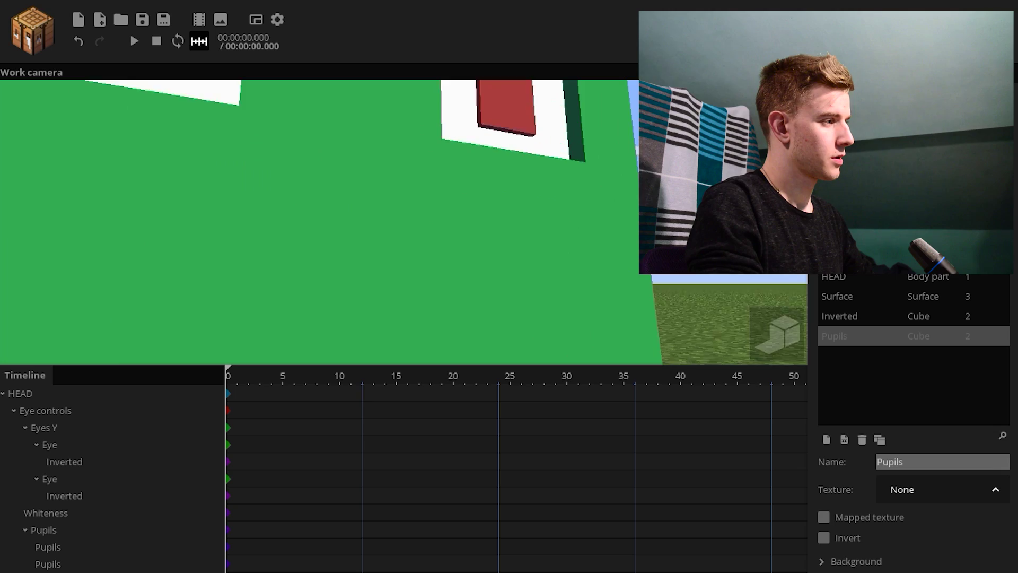
# Step: Load the eye_texture2 image file as the texture of the Pupils cube in the project library
pyautogui.scroll(-3, 347, 158)
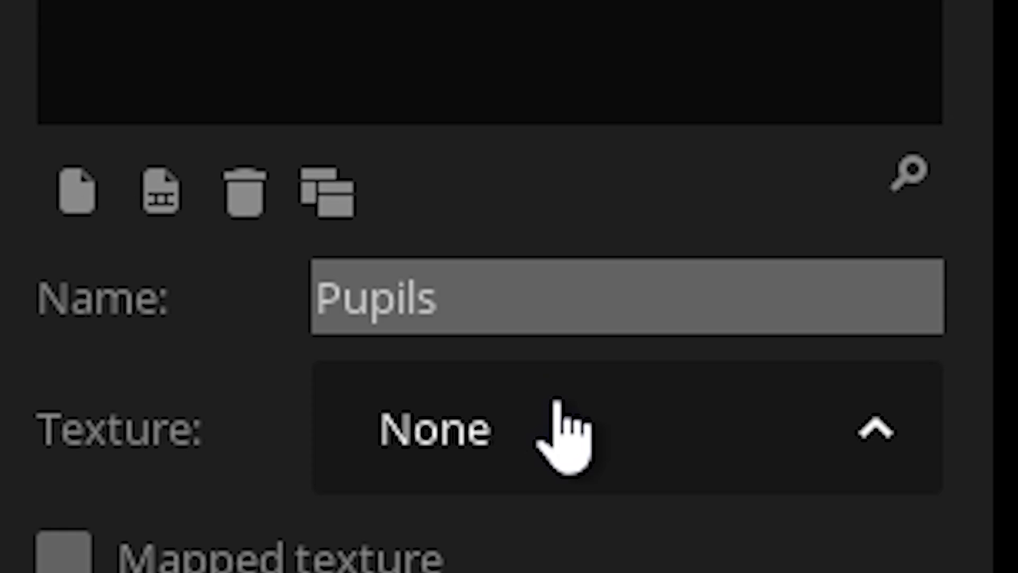
pyautogui.click(565, 435)
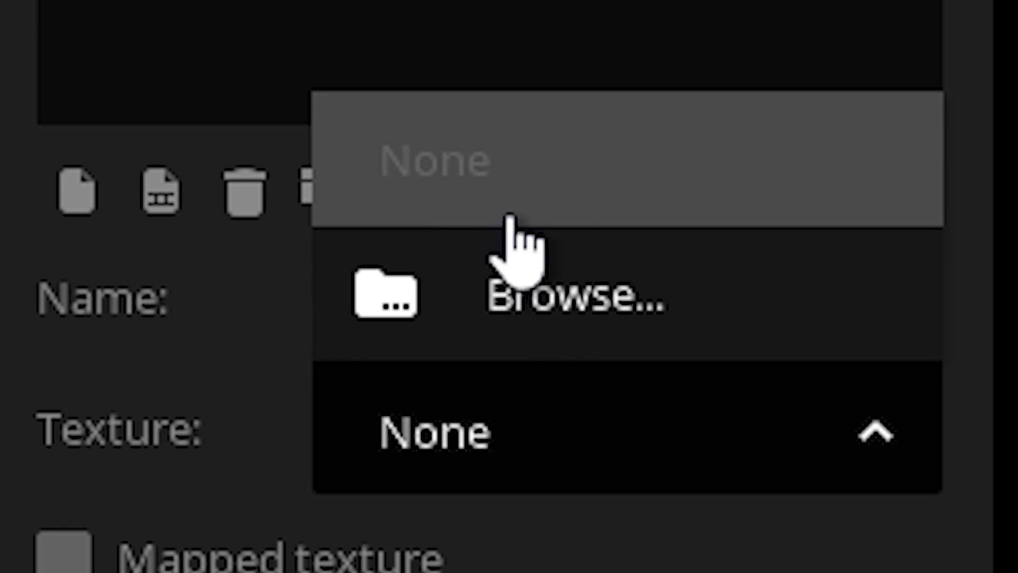
pyautogui.click(518, 261)
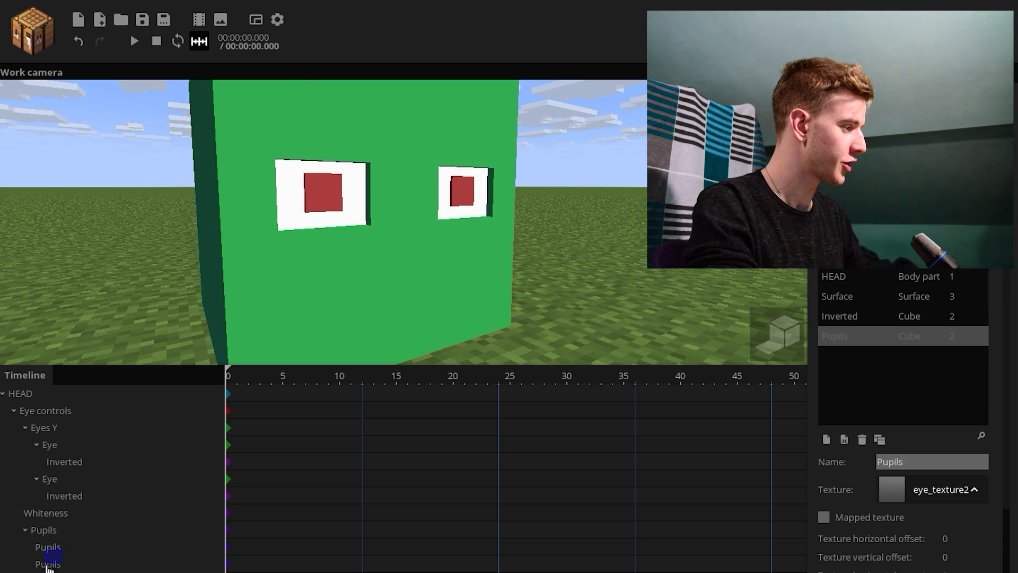
# Step: Remove the color mix from both child Pupils cubes by setting their mix percent to 0%
pyautogui.click(48, 564)
pyautogui.scroll(-6, 737, 305)
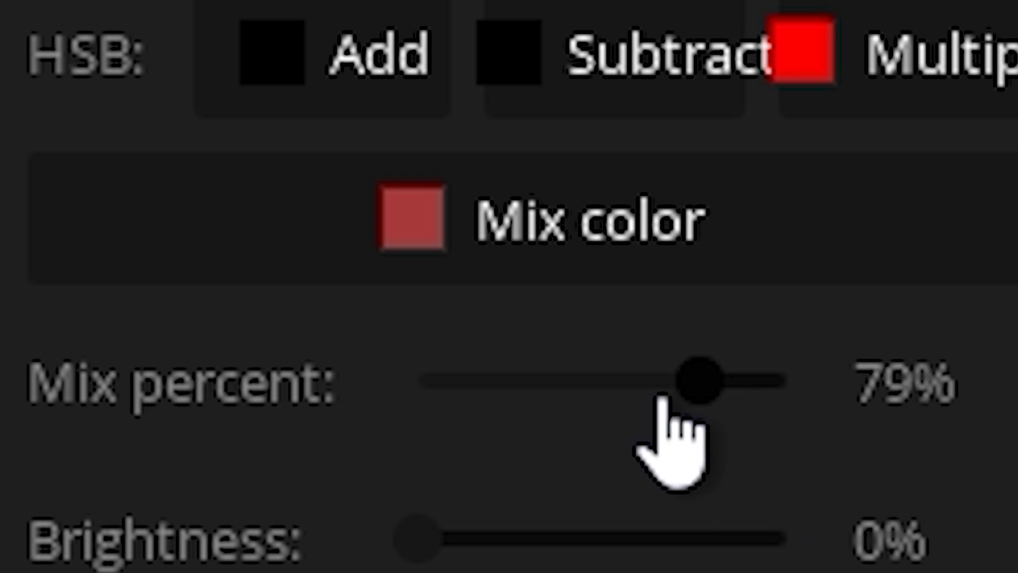
pyautogui.moveTo(646, 396); pyautogui.dragTo(354, 424)
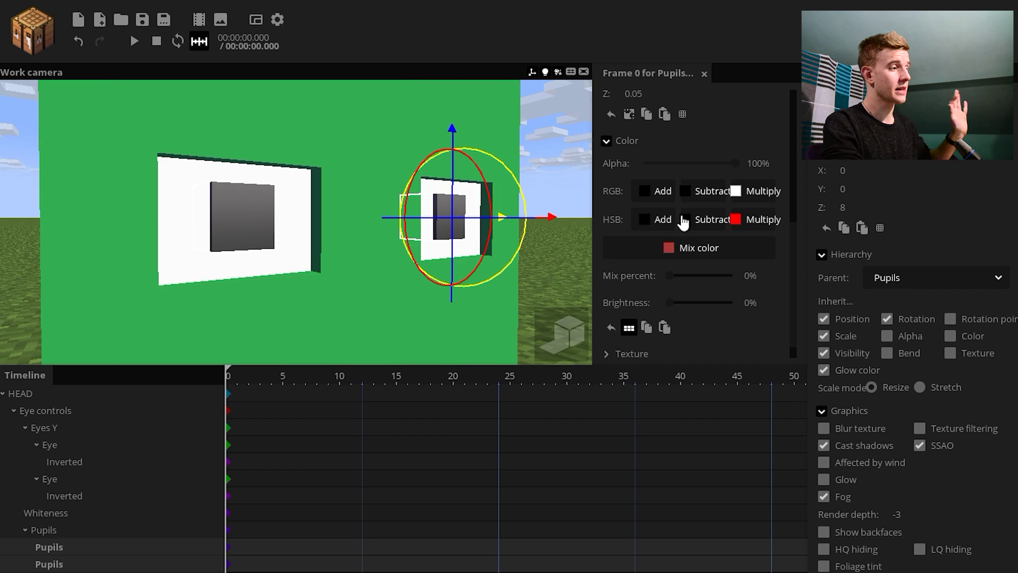
# Step: Set the RGB multiply color of both pupils to red, FF0000
pyautogui.click(772, 196)
pyautogui.moveTo(652, 246); pyautogui.dragTo(679, 197)
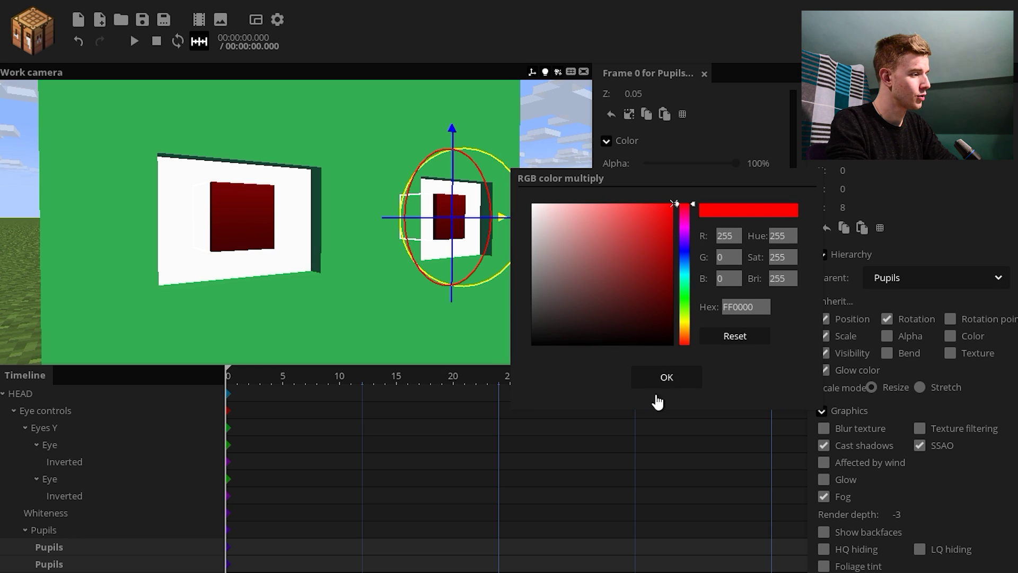
pyautogui.click(663, 378)
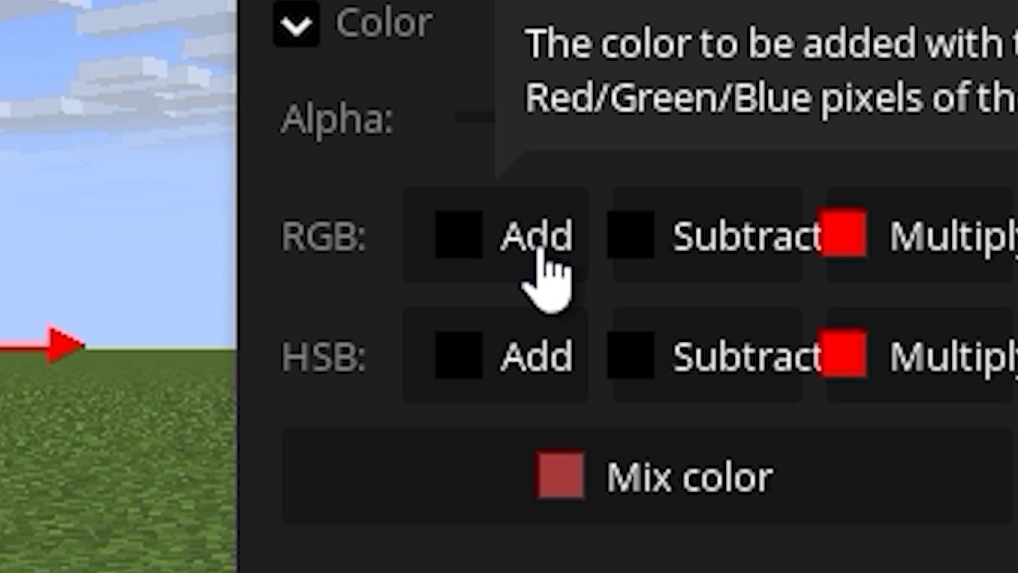
# Step: Try a grey 676767 RGB add color on both pupils, reset it, and try the HSB add color
pyautogui.click(663, 196)
pyautogui.moveTo(546, 318); pyautogui.dragTo(532, 289)
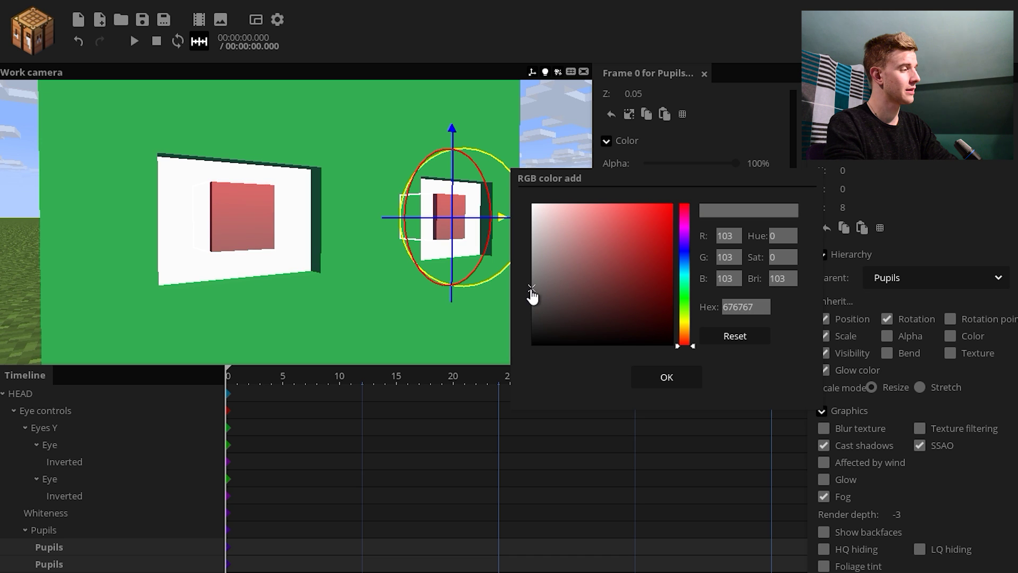
pyautogui.click(730, 342)
pyautogui.click(670, 379)
pyautogui.click(666, 220)
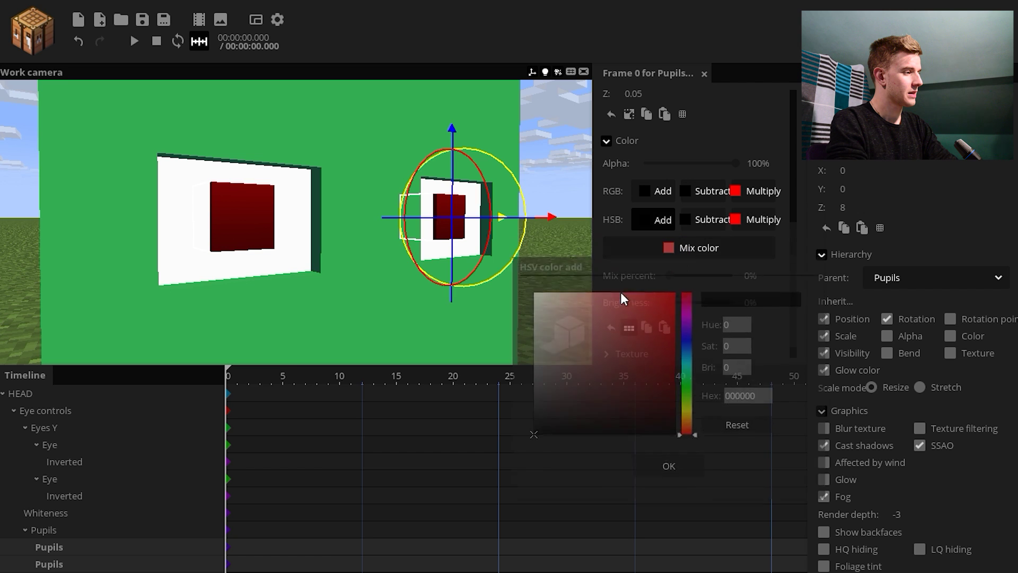
pyautogui.moveTo(550, 436); pyautogui.dragTo(530, 440)
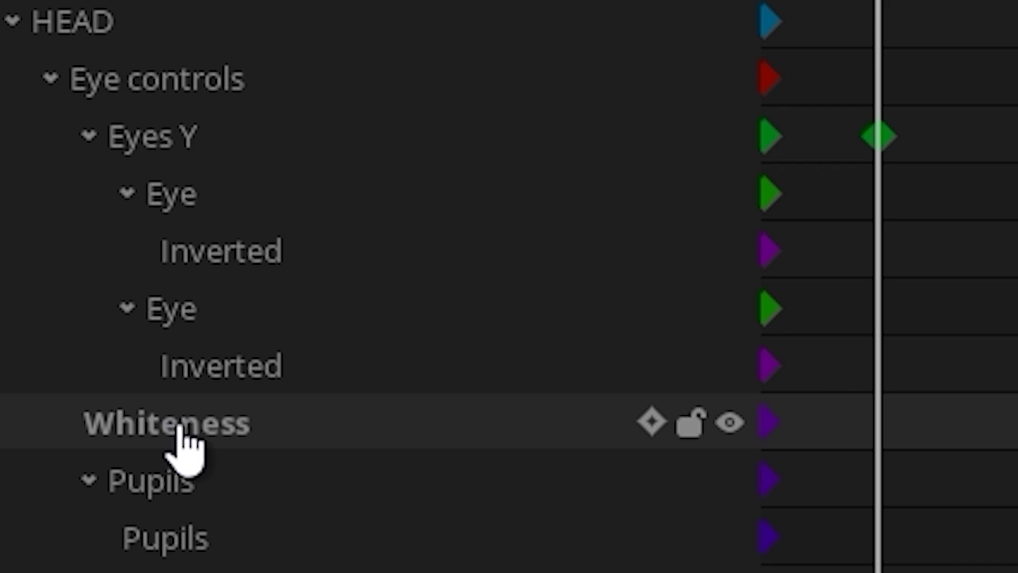
# Step: Parent the Whiteness surface to Eyes Y and move its keyframe from frame 0 to frame 3
pyautogui.moveTo(181, 427); pyautogui.dragTo(250, 146)
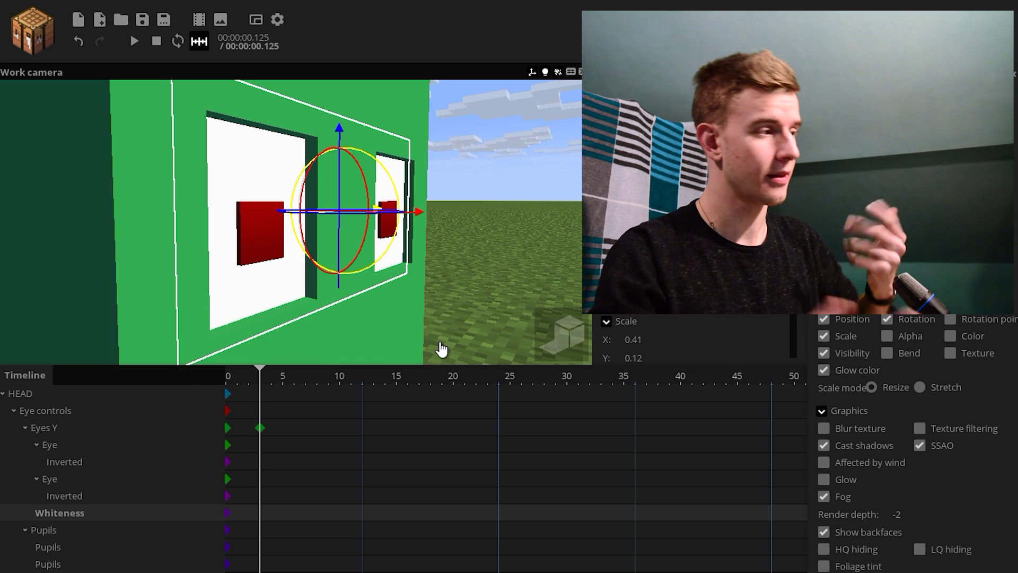
pyautogui.moveTo(229, 513); pyautogui.dragTo(260, 512)
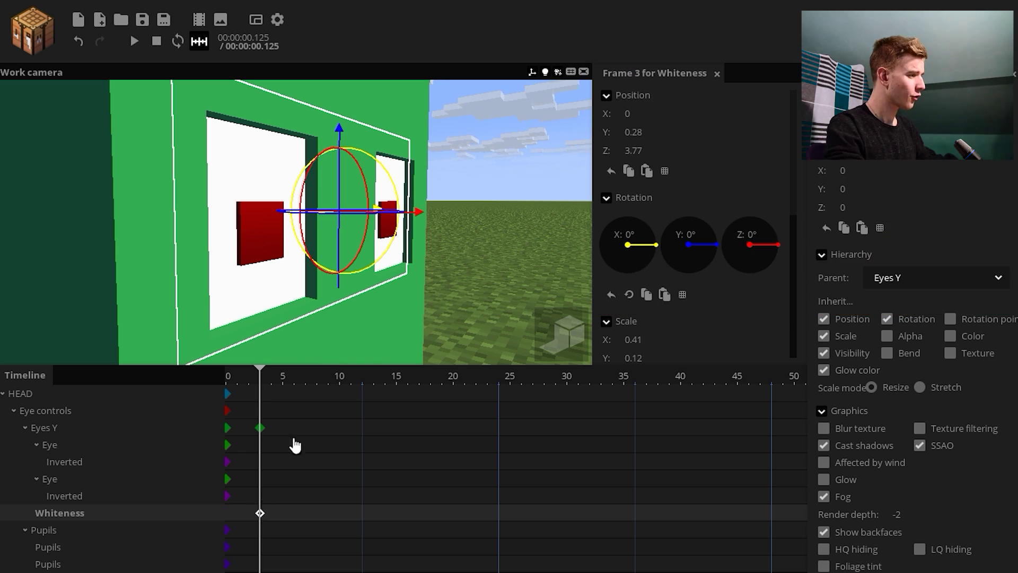
# Step: Shrink the Whiteness surface to a Y scale of 0.10 and lower its Y position to 0.24 behind the enlarged eye openings
pyautogui.moveTo(450, 291); pyautogui.dragTo(436, 286)
pyautogui.scroll(-1, 770, 211)
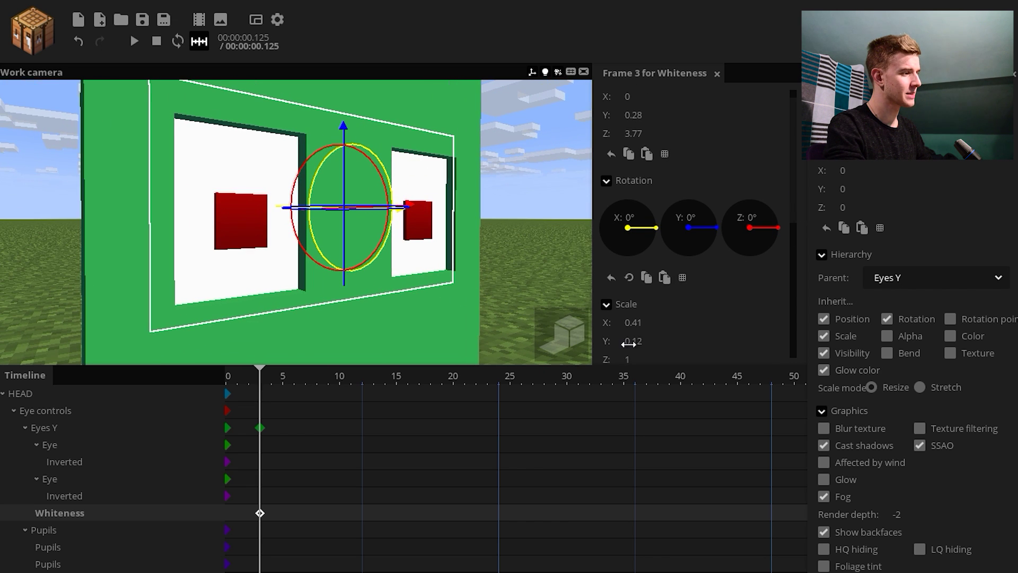
pyautogui.moveTo(457, 305); pyautogui.dragTo(432, 278)
pyautogui.moveTo(344, 287); pyautogui.dragTo(344, 290)
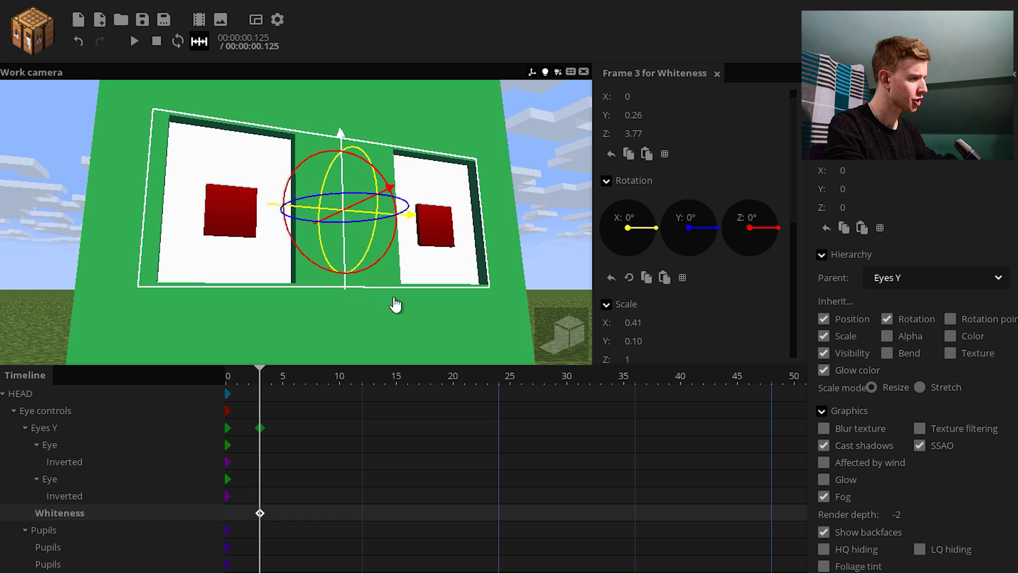
pyautogui.moveTo(404, 299); pyautogui.dragTo(370, 295)
# Step: At frame 4, try shifting the Whiteness surface vertically and stretching Eyes Y to a Y scale of 3.17
pyautogui.press('Right')
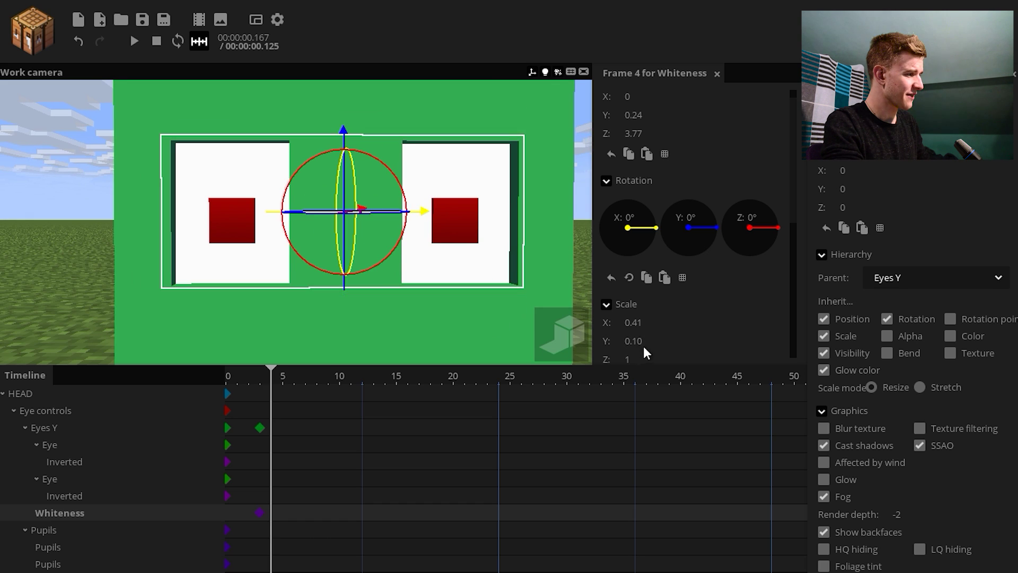
pyautogui.moveTo(345, 288); pyautogui.dragTo(346, 264)
pyautogui.click(270, 429)
pyautogui.moveTo(281, 338); pyautogui.dragTo(280, 318, button='right')
pyautogui.press('s')
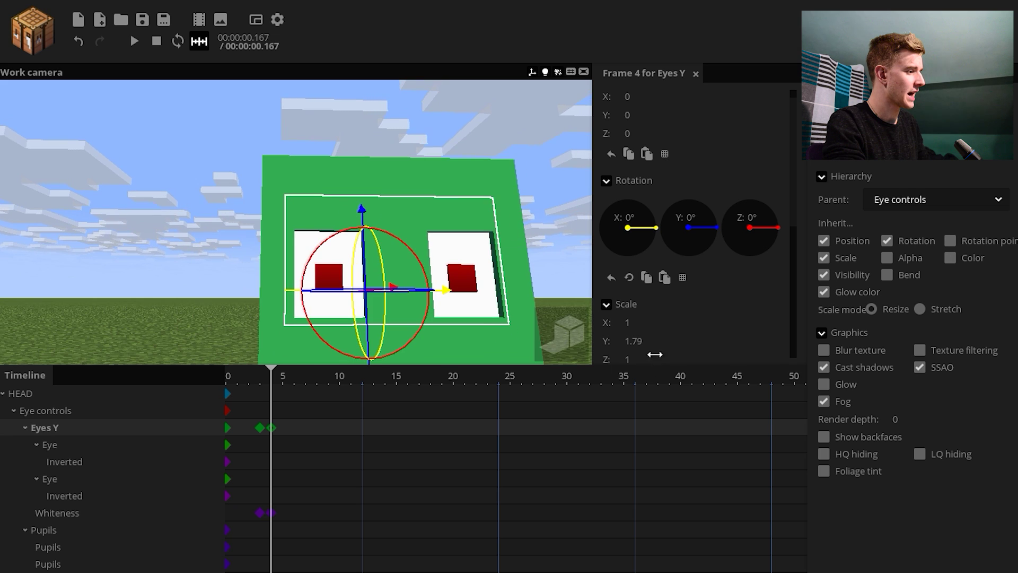
pyautogui.moveTo(647, 346); pyautogui.dragTo(655, 345)
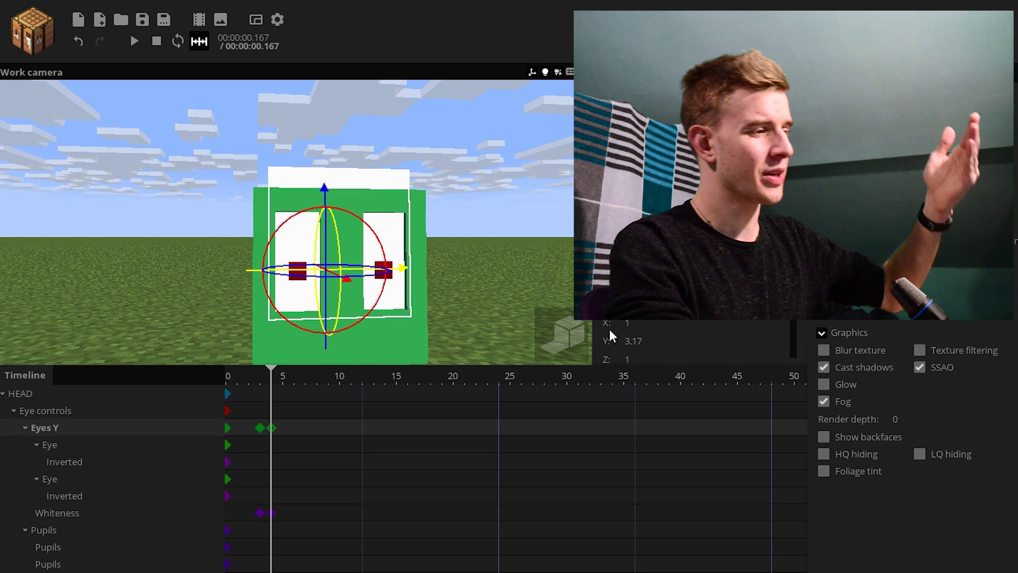
# Step: Delete the frame 4 keyframes of Eyes Y and Whiteness and return to the Whiteness keyframe at frame 3
pyautogui.moveTo(307, 417); pyautogui.dragTo(274, 450)
pyautogui.press('Delete')
pyautogui.click(272, 513)
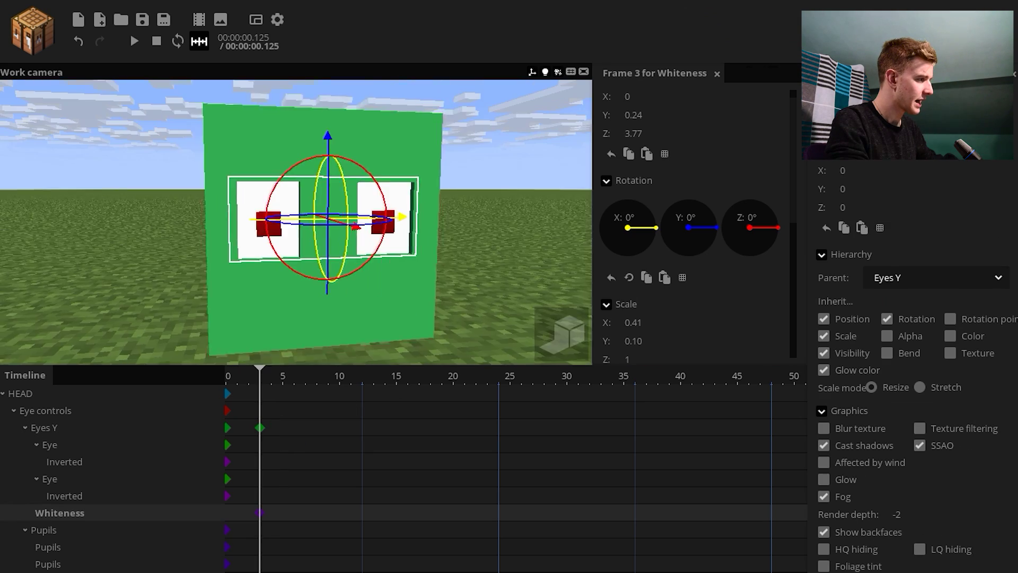
# Step: Fine-tune the Whiteness surface's Y scale and vertical position so it just covers the eye openings at frame 3
pyautogui.press('w')
pyautogui.moveTo(297, 223); pyautogui.dragTo(299, 230, button='right')
pyautogui.press('s')
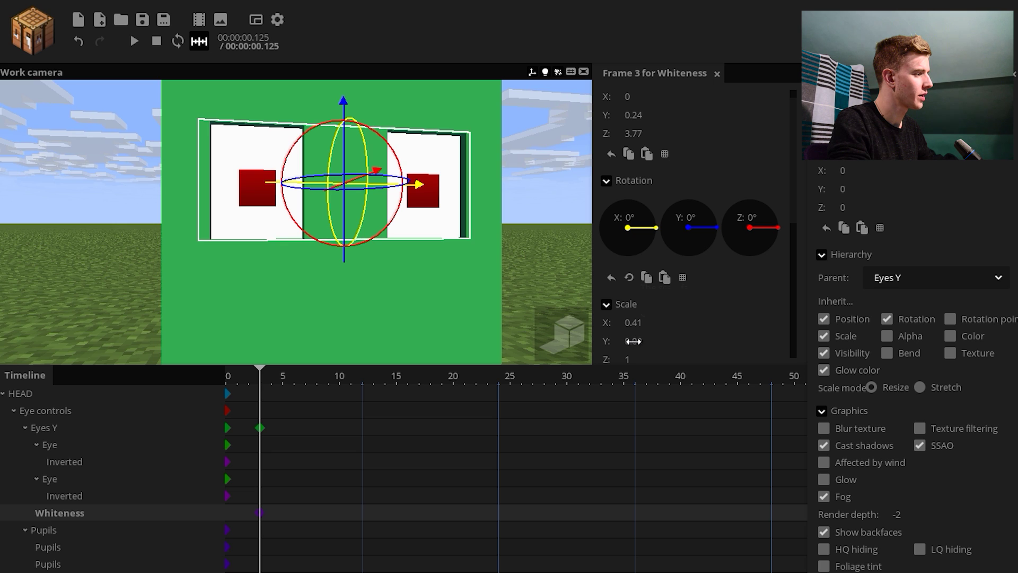
pyautogui.moveTo(498, 275); pyautogui.dragTo(510, 284)
pyautogui.moveTo(346, 100); pyautogui.dragTo(345, 103)
# Step: Test the blink at frame 3 by reducing the Y scale of Eyes Y to 0.72, and reselect the Whiteness keyframe
pyautogui.click(260, 428)
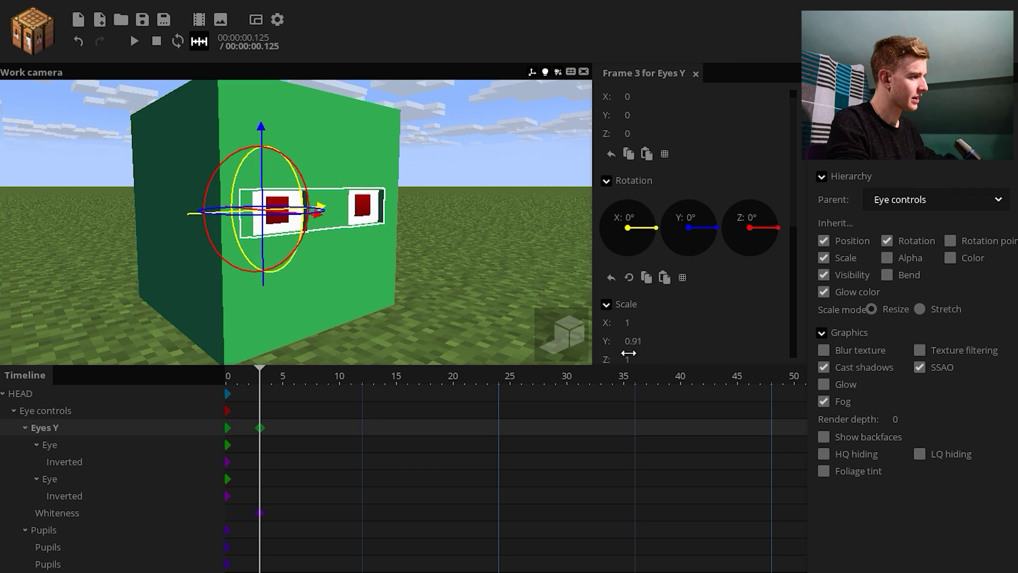
pyautogui.moveTo(629, 352); pyautogui.dragTo(611, 359)
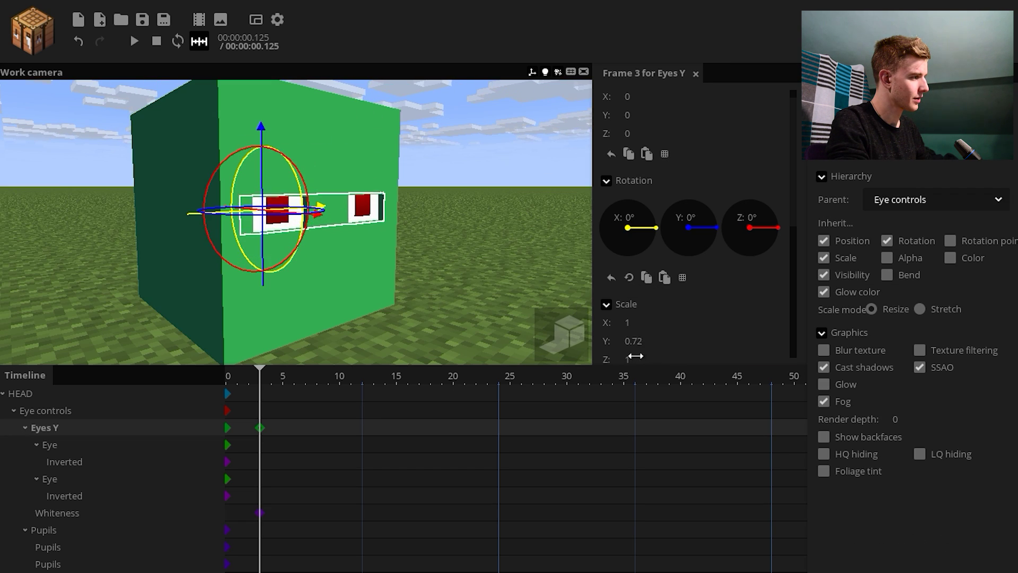
pyautogui.click(264, 517)
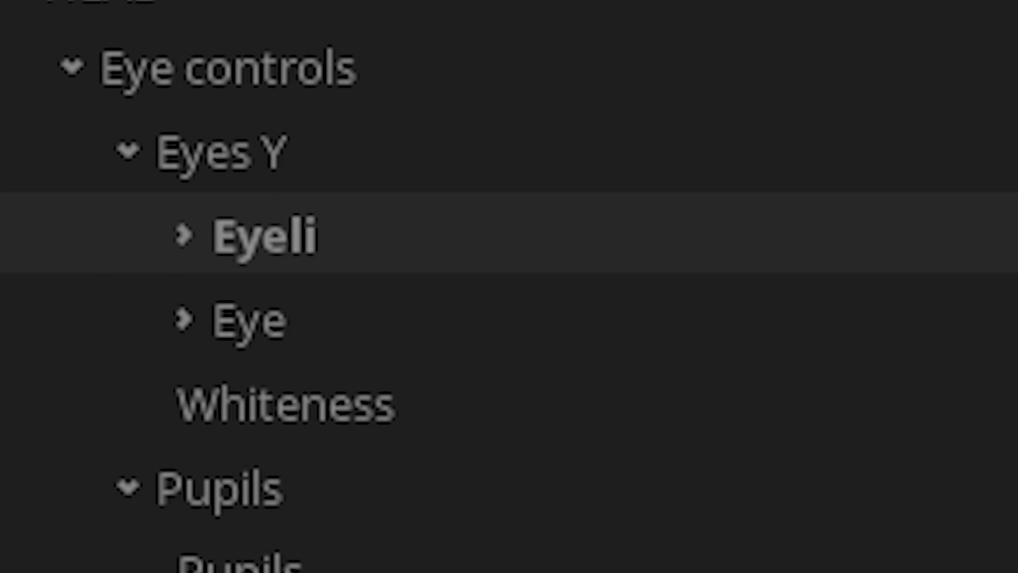
# Step: Rename the two Eye surfaces Eyelid R and Eyelid L, and the inverted cubes inside them COLOR HERE
pyautogui.write('d R')
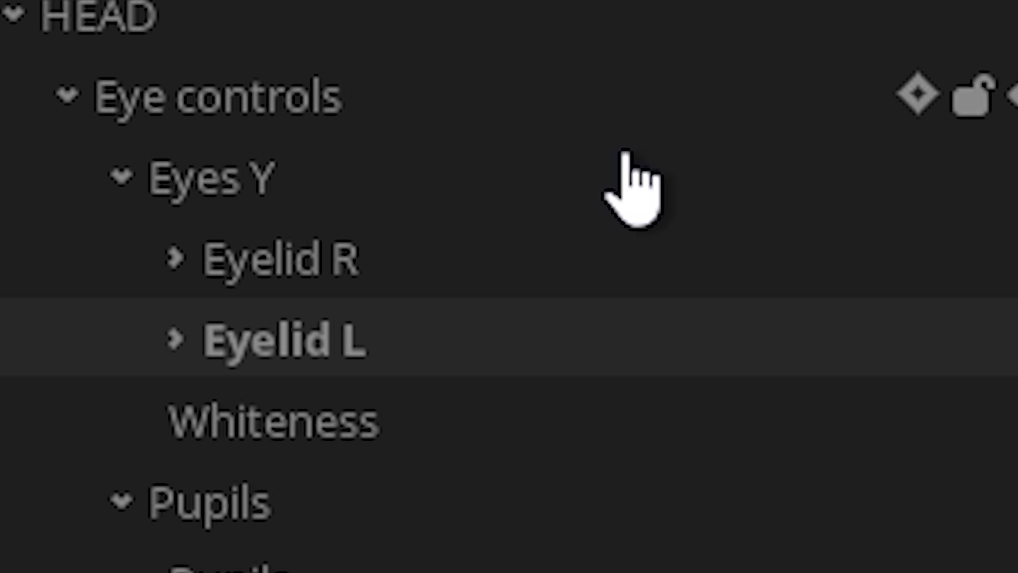
pyautogui.click(175, 258)
pyautogui.click(308, 339)
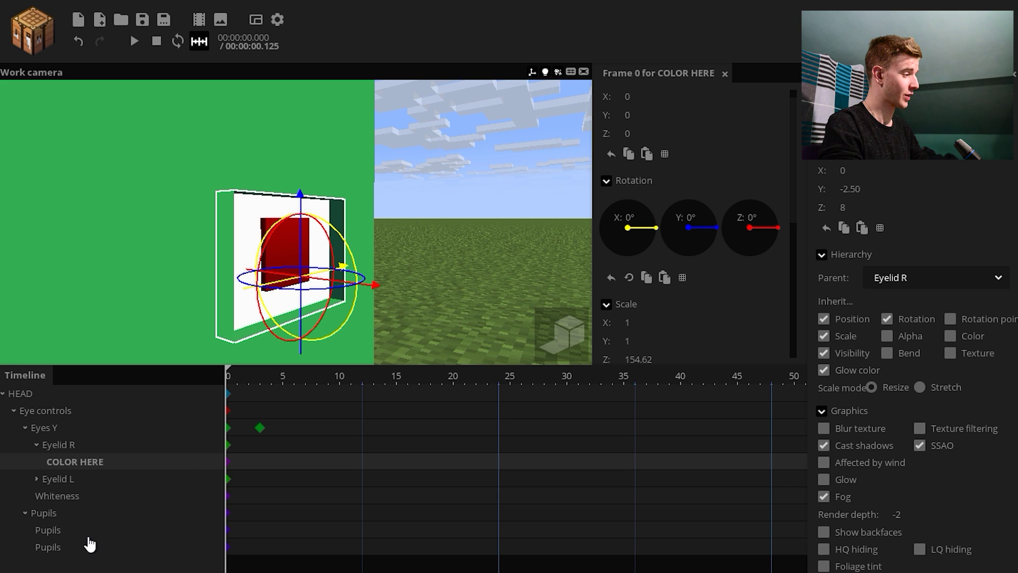
pyautogui.click(37, 480)
pyautogui.click(62, 498)
pyautogui.press('s')
pyautogui.moveTo(383, 293); pyautogui.dragTo(340, 293, button='right')
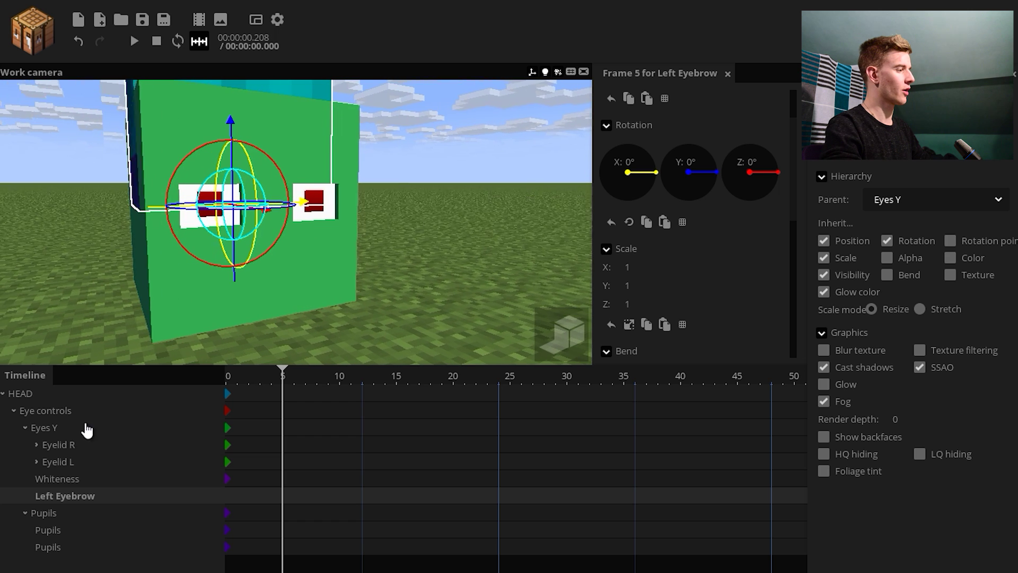
# Step: Select Eyelid R and Eyelid L in turn to compare which eye opening each one controls
pyautogui.click(81, 445)
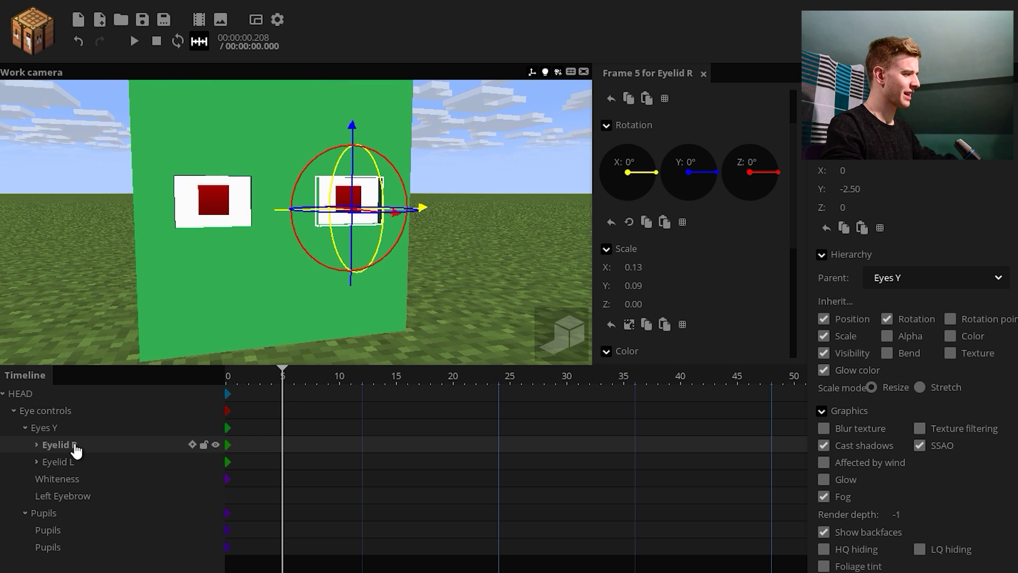
pyautogui.click(73, 461)
pyautogui.click(74, 448)
pyautogui.click(74, 460)
pyautogui.click(74, 449)
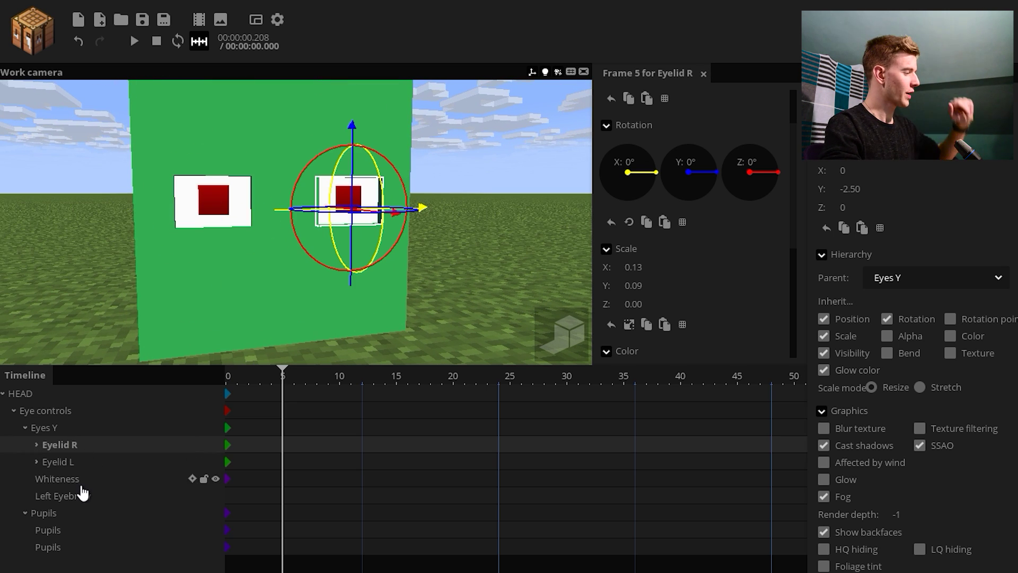
# Step: Create a folder named Eyebrows under Eyes Y and place the Left Eyebrow block inside it
pyautogui.click(69, 494)
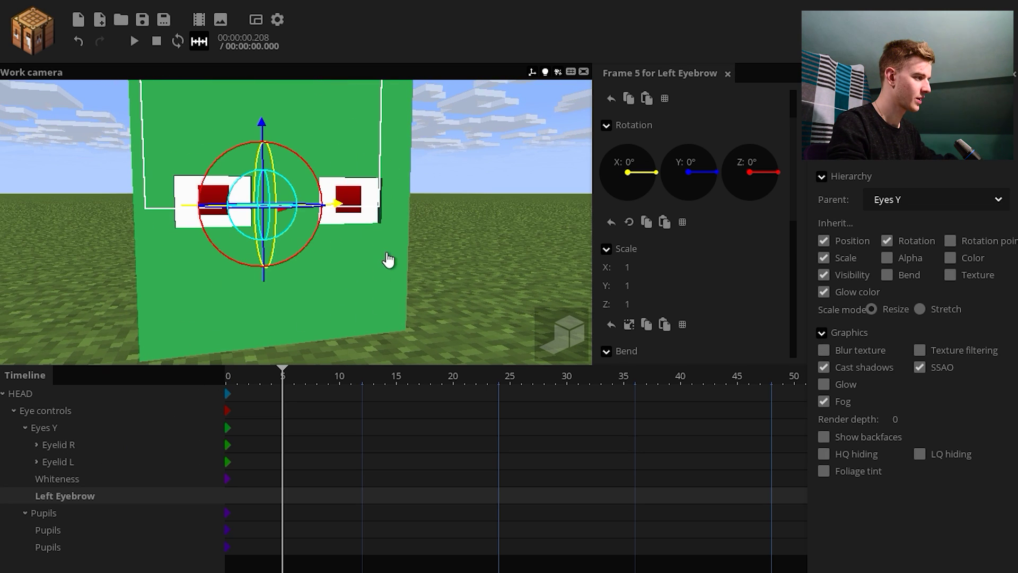
pyautogui.scroll(3, 784, 123)
pyautogui.moveTo(444, 193); pyautogui.dragTo(403, 267)
pyautogui.moveTo(403, 267); pyautogui.dragTo(390, 268)
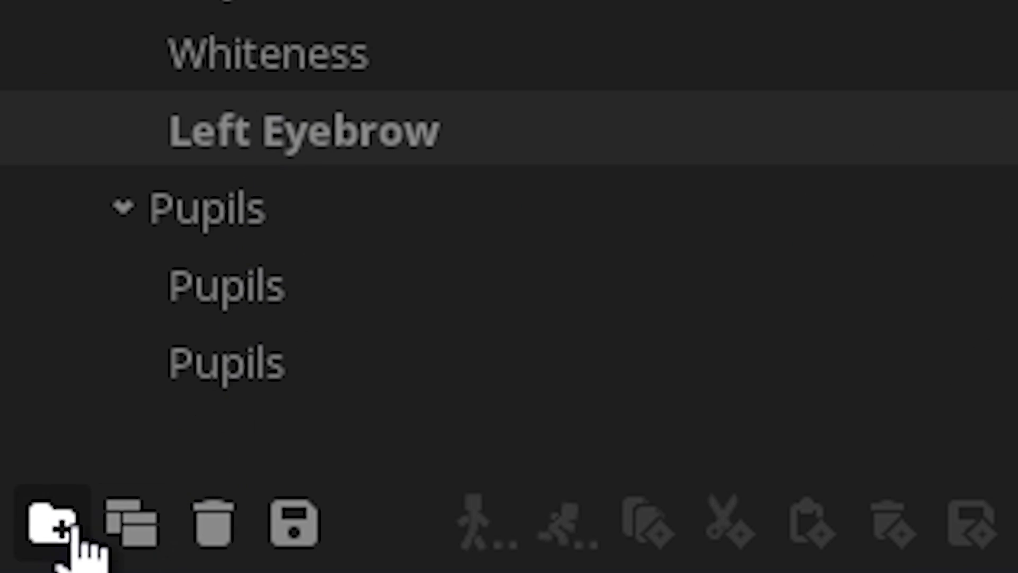
pyautogui.click(73, 528)
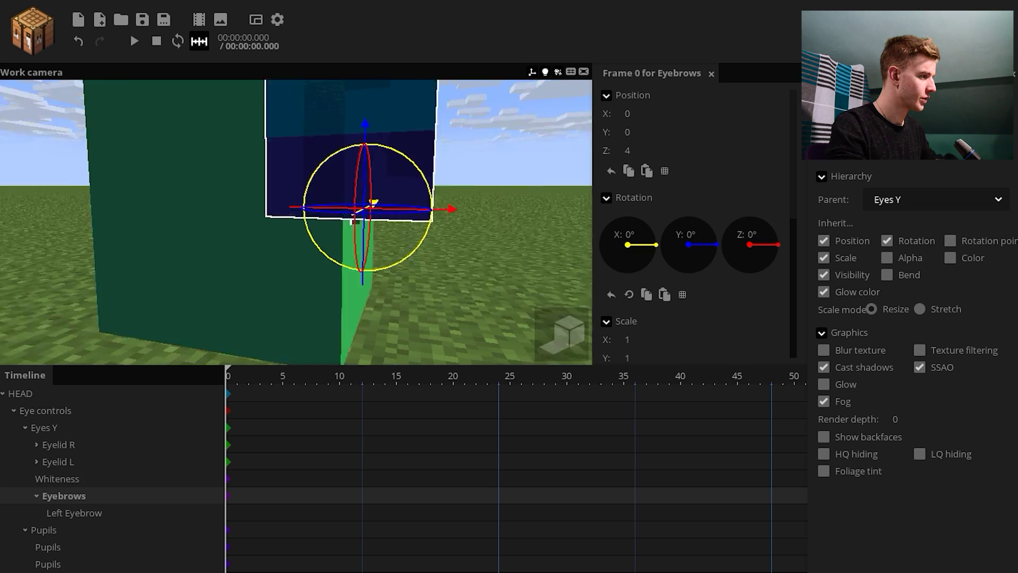
# Step: Raise the Eyebrows folder along Y so the eyebrow block's lower edge sits just above the eyes
pyautogui.moveTo(451, 244); pyautogui.dragTo(472, 240)
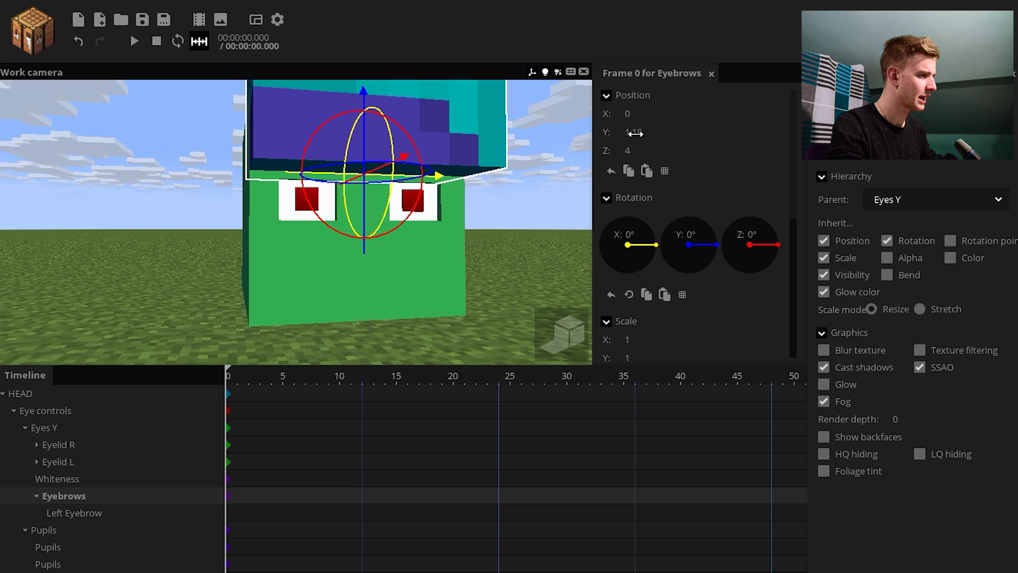
pyautogui.moveTo(678, 137); pyautogui.dragTo(639, 138)
pyautogui.write('9')
# Step: Move the Left Eyebrow block sideways over one eye, to an X position of -2.70
pyautogui.moveTo(530, 183); pyautogui.dragTo(551, 184)
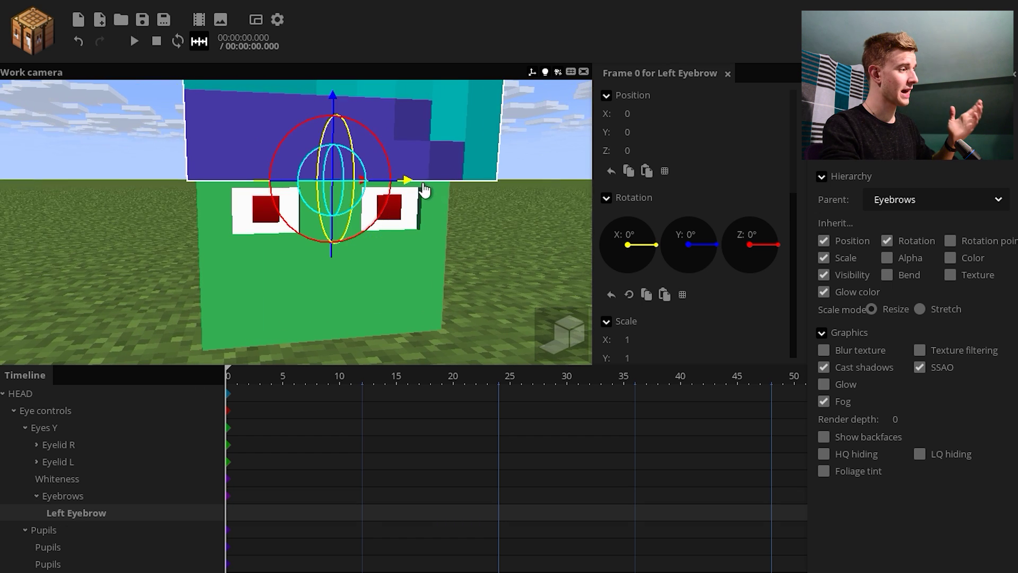
pyautogui.moveTo(424, 190); pyautogui.dragTo(329, 210)
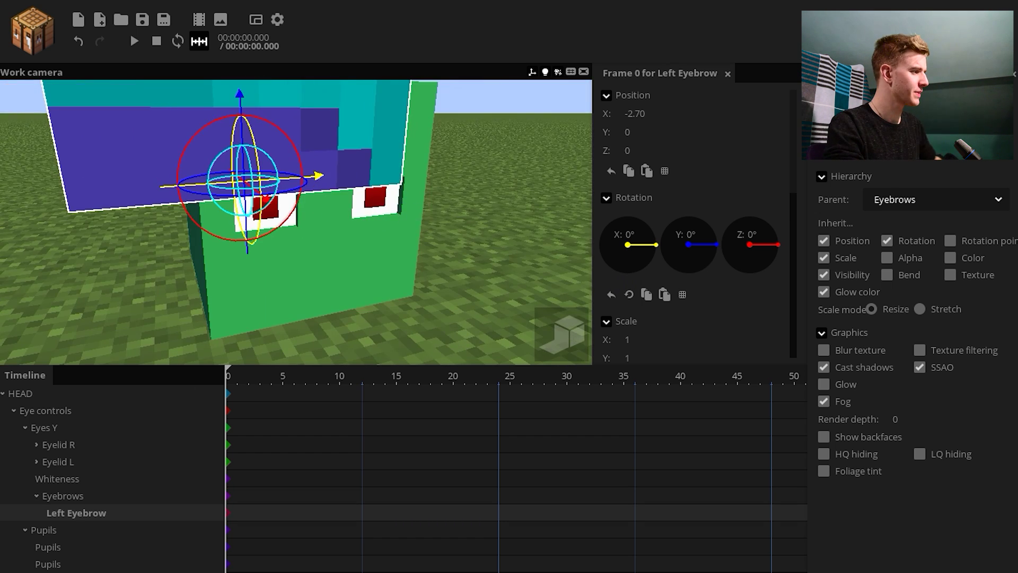
# Step: Rotate the Left Eyebrow block to 90° on X and 90° on Y, keeping Z at 0°
pyautogui.moveTo(318, 223)
pyautogui.mouseDown()
pyautogui.moveTo(353, 217)
pyautogui.moveTo(325, 210)
pyautogui.mouseUp()
pyautogui.scroll(-6, 318, 212)
pyautogui.moveTo(755, 218); pyautogui.dragTo(778, 244)
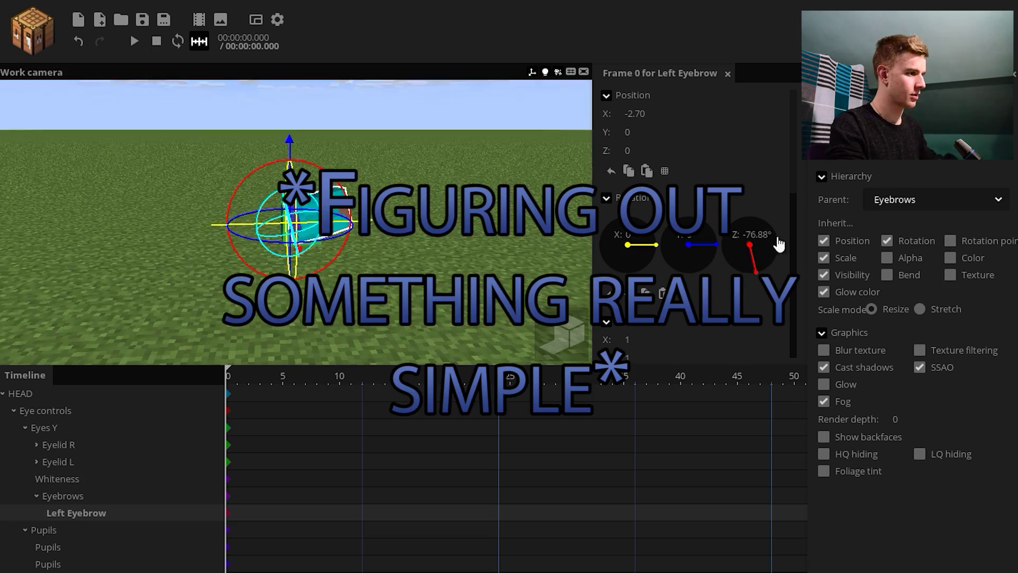
pyautogui.rightClick(750, 234)
pyautogui.moveTo(708, 266); pyautogui.dragTo(715, 231)
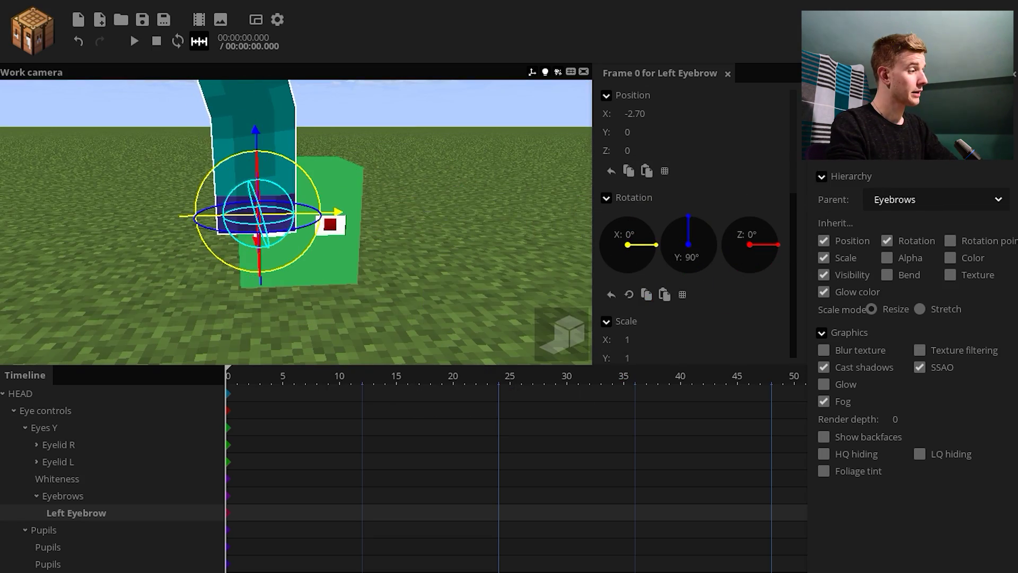
pyautogui.moveTo(459, 226); pyautogui.dragTo(477, 221)
pyautogui.moveTo(306, 175); pyautogui.dragTo(321, 255)
pyautogui.hotkey('ctrl', 'z')
pyautogui.press('w')
pyautogui.moveTo(418, 270)
pyautogui.mouseDown(button='right')
pyautogui.moveTo(440, 257)
pyautogui.moveTo(408, 262)
pyautogui.mouseUp(button='right')
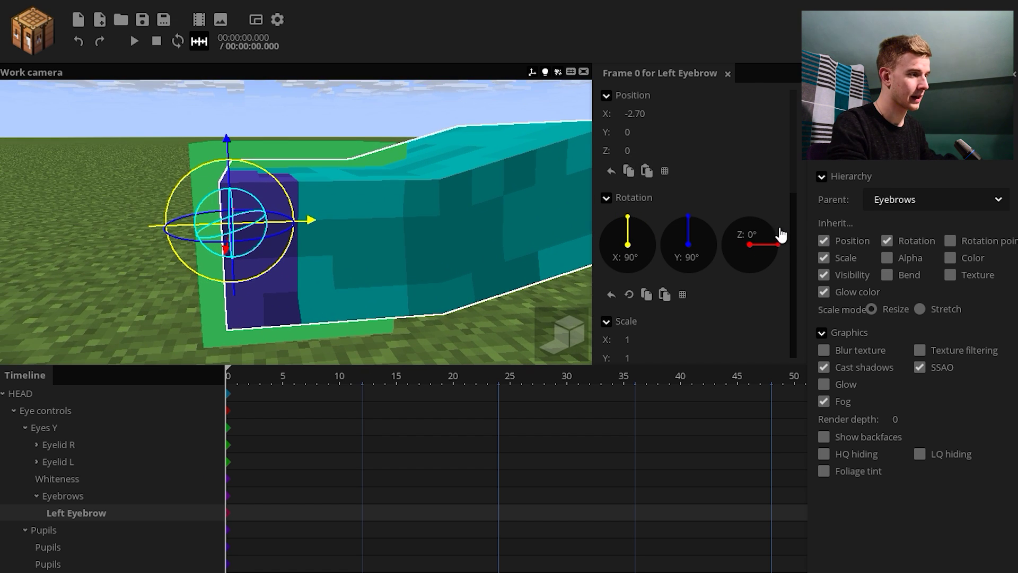
# Step: Scale the Left Eyebrow block uniformly to 0.07 and move it above one eye at X -3.26
pyautogui.scroll(-4, 763, 239)
pyautogui.click(629, 255)
pyautogui.moveTo(640, 199); pyautogui.dragTo(546, 226)
pyautogui.press('w')
pyautogui.moveTo(371, 228); pyautogui.dragTo(345, 207, button='right')
pyautogui.moveTo(370, 220); pyautogui.dragTo(349, 222)
pyautogui.click(64, 496)
pyautogui.moveTo(390, 268); pyautogui.dragTo(414, 268, button='right')
pyautogui.press('s')
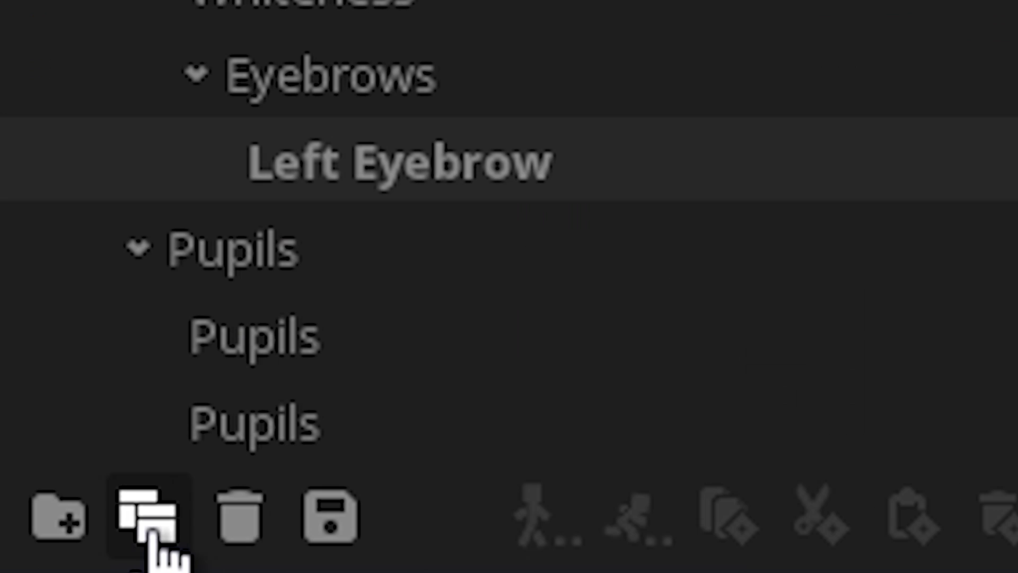
# Step: Duplicate the Left Eyebrow, name the copy // and nest it inside the original Left Eyebrow
pyautogui.click(150, 525)
pyautogui.moveTo(75, 525); pyautogui.dragTo(79, 513)
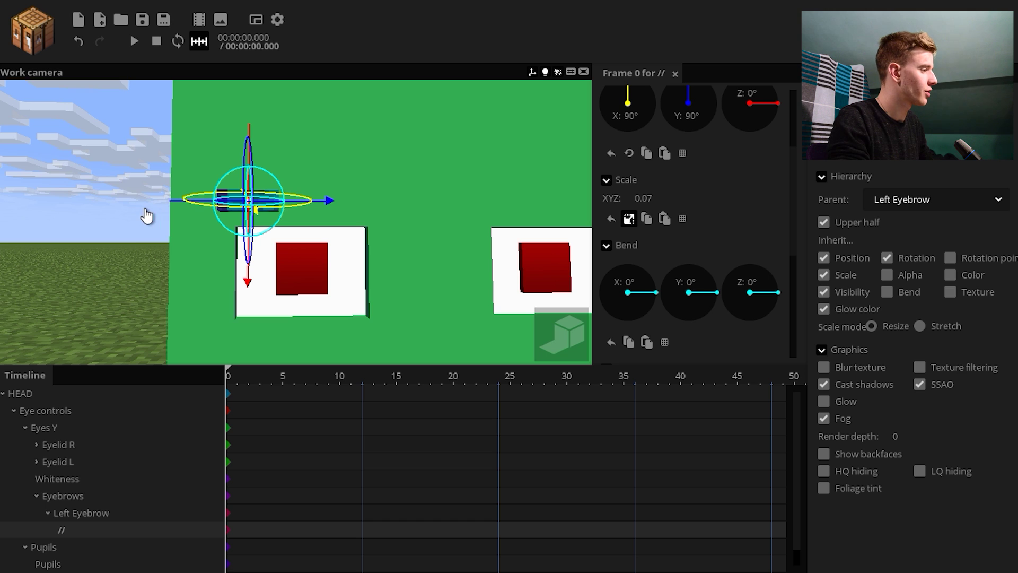
pyautogui.moveTo(148, 216); pyautogui.dragTo(129, 231, button='right')
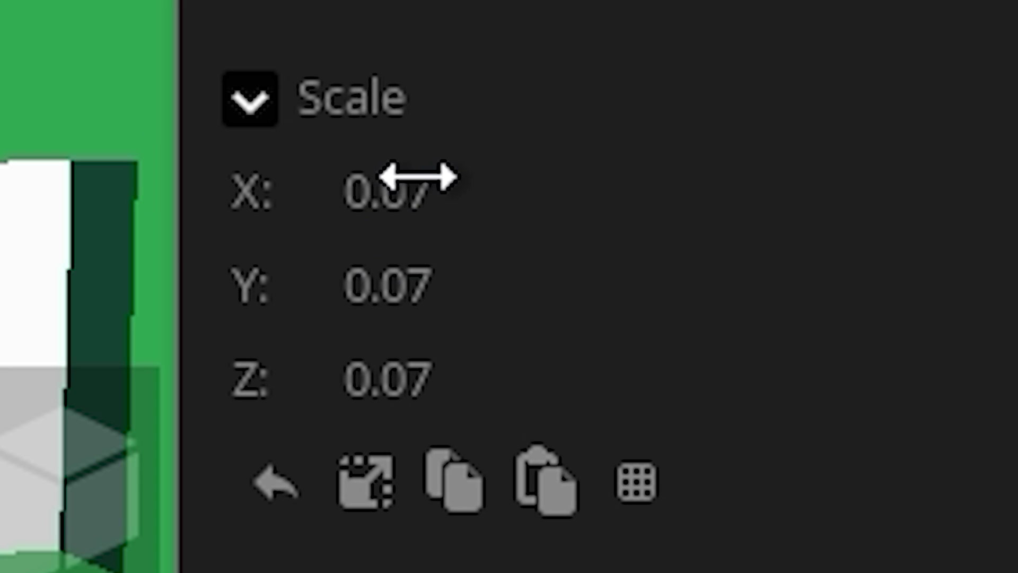
# Step: Set the nested // segment's scale to 1 on every axis, with all rotations and its X position at 0
pyautogui.click(419, 177)
pyautogui.write('1')
pyautogui.click(432, 299)
pyautogui.write('1')
pyautogui.click(419, 375)
pyautogui.write('1')
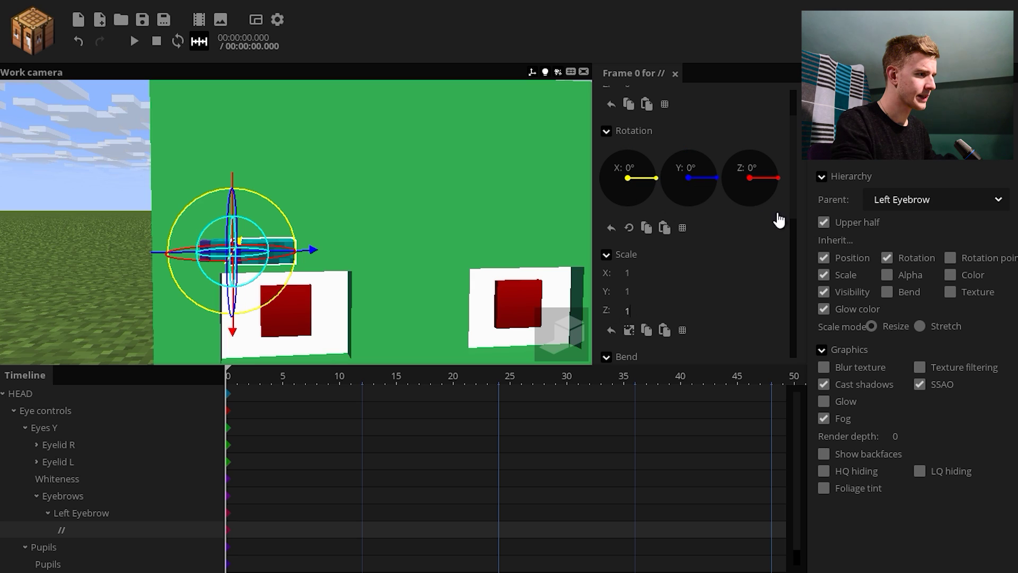
pyautogui.scroll(2, 792, 152)
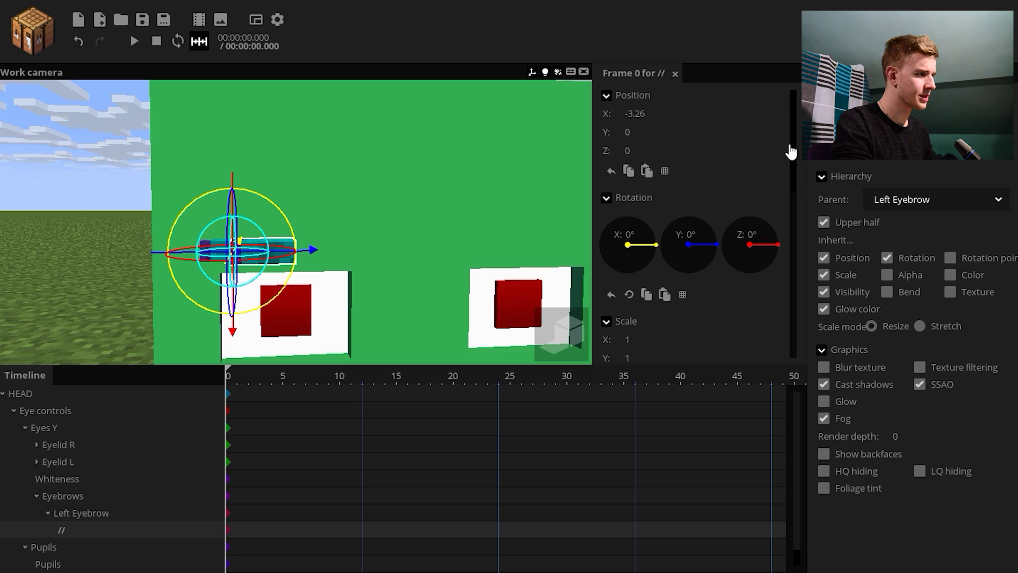
pyautogui.write('0')
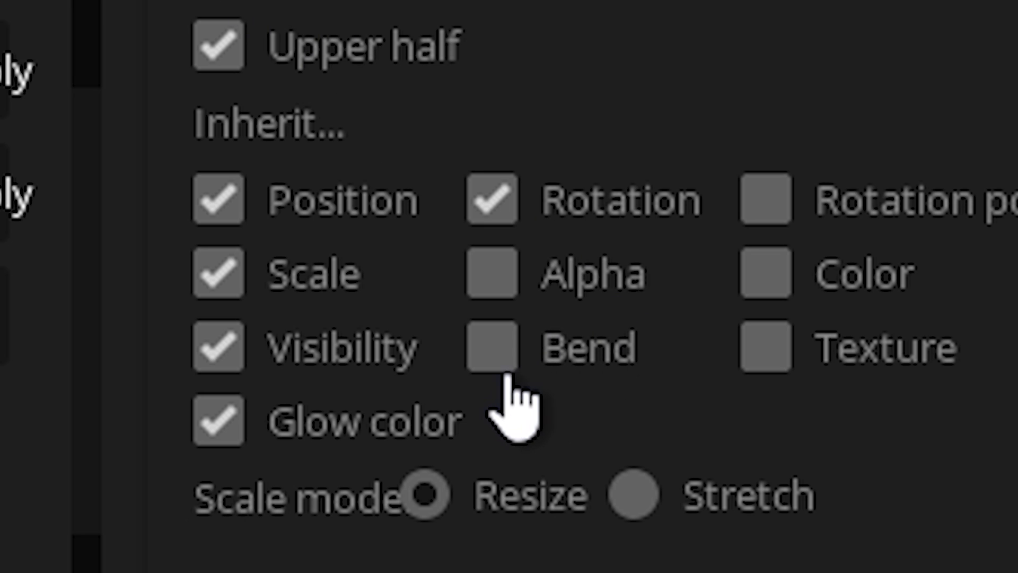
# Step: Make the // segment inherit bend and duplicate it into a chain of four nested segments under Left Eyebrow
pyautogui.click(501, 369)
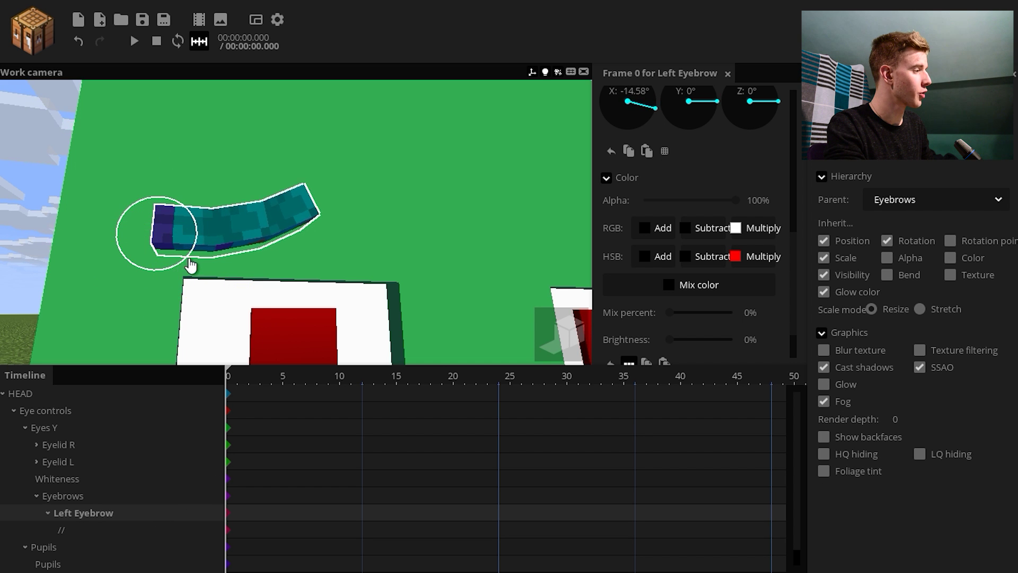
pyautogui.click(61, 529)
pyautogui.hotkey('ctrl', 'd')
pyautogui.moveTo(62, 548); pyautogui.dragTo(68, 534)
pyautogui.click(59, 531)
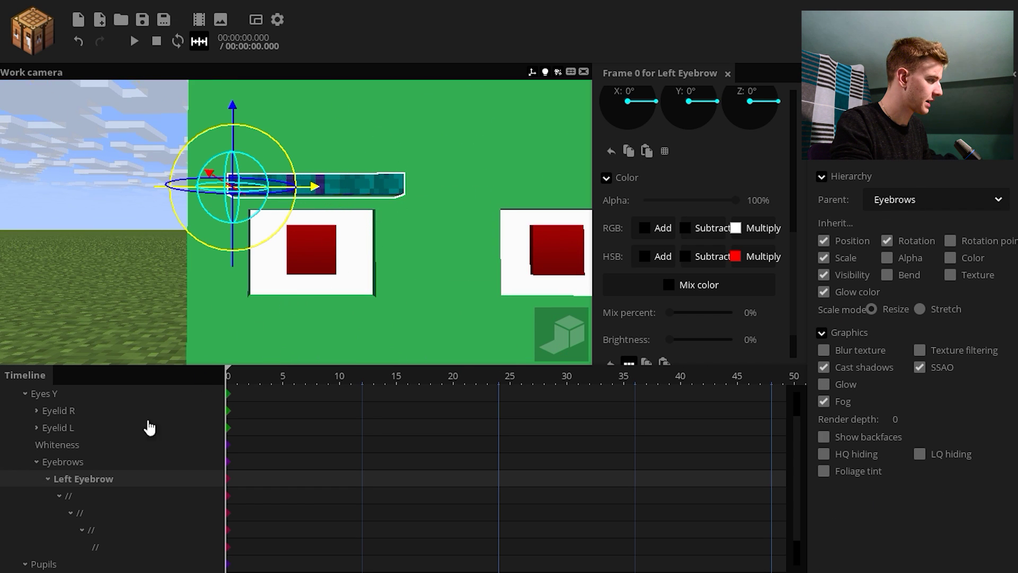
# Step: Move the Left Eyebrow chain sideways to an X position of -3.34 over its eye
pyautogui.moveTo(257, 213); pyautogui.dragTo(256, 227)
pyautogui.hotkey('ctrl', 'z')
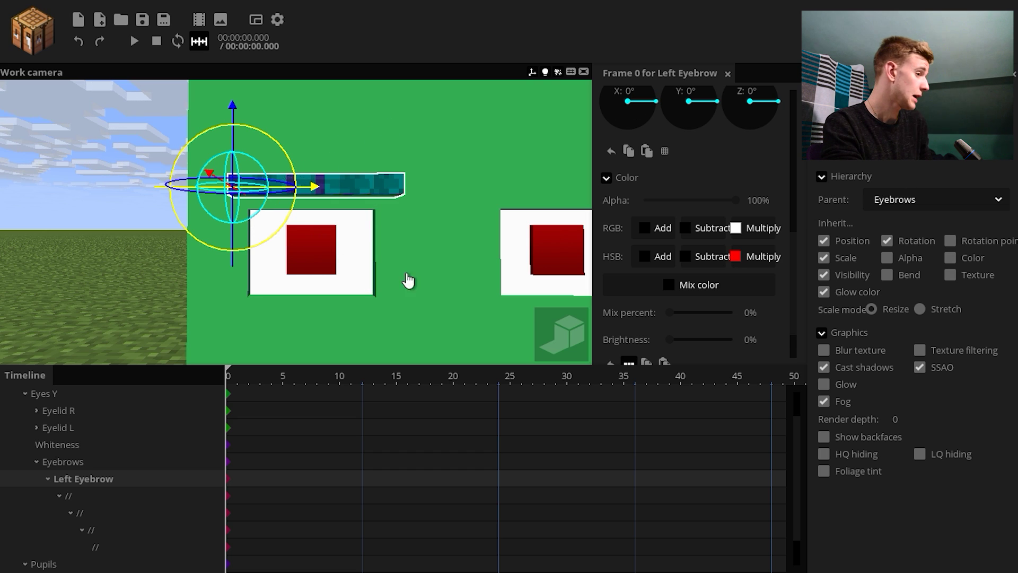
pyautogui.scroll(5, 789, 196)
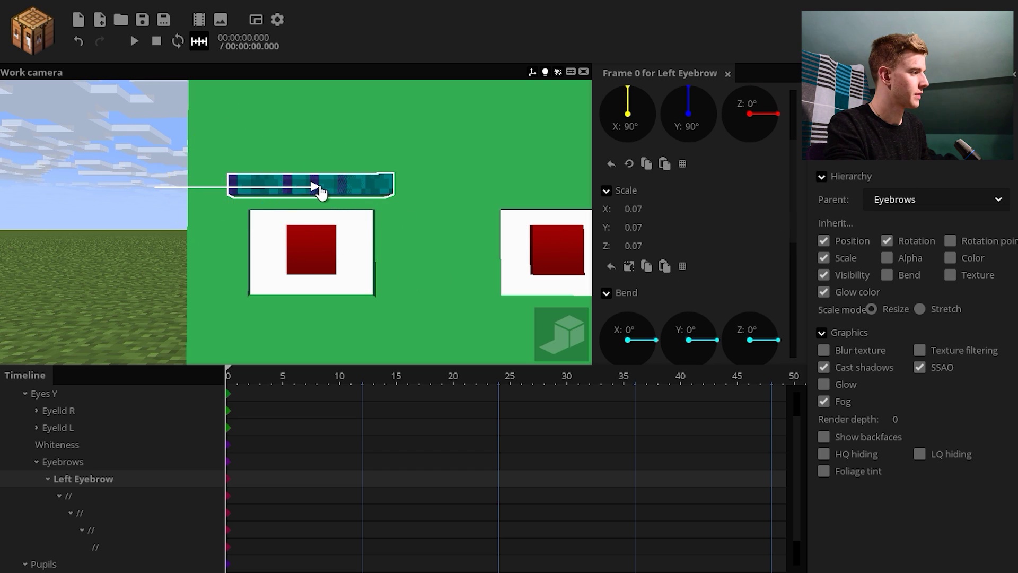
pyautogui.moveTo(321, 190); pyautogui.dragTo(313, 189)
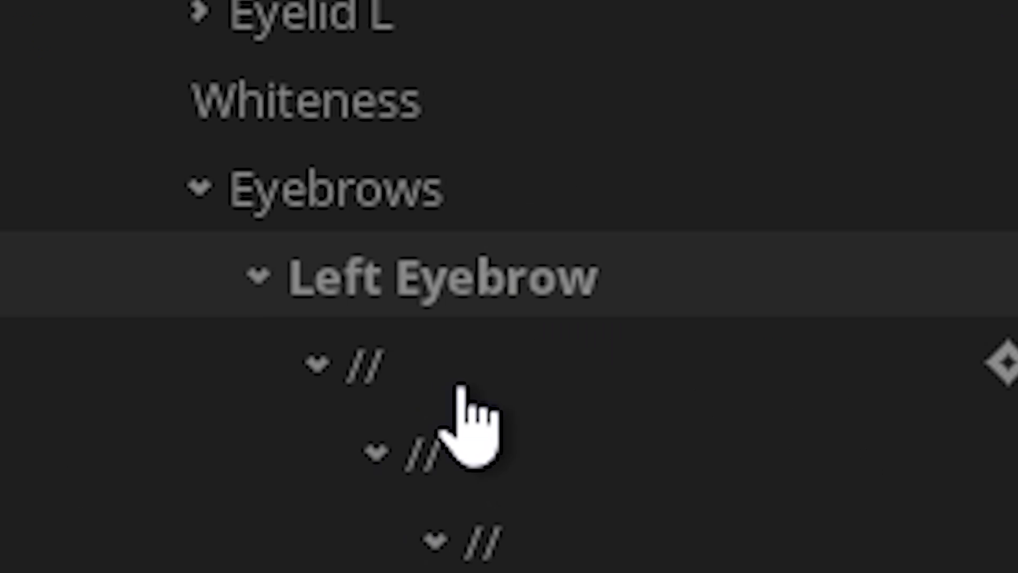
# Step: Make Left Eyebrow and its four nested segments inherit color, and tint the Eyebrows folder dark red
pyautogui.moveTo(84, 497); pyautogui.dragTo(125, 566)
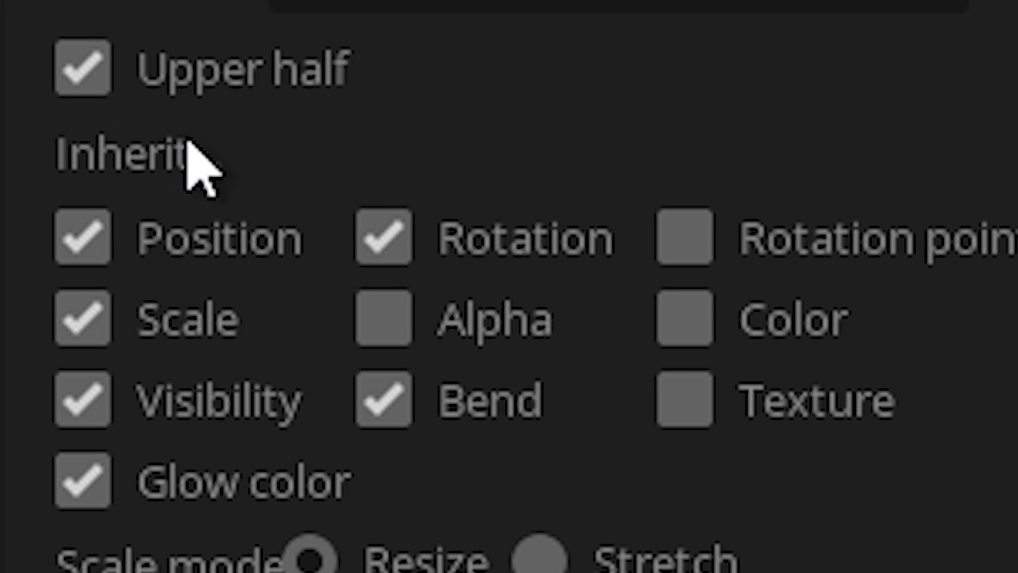
pyautogui.click(688, 333)
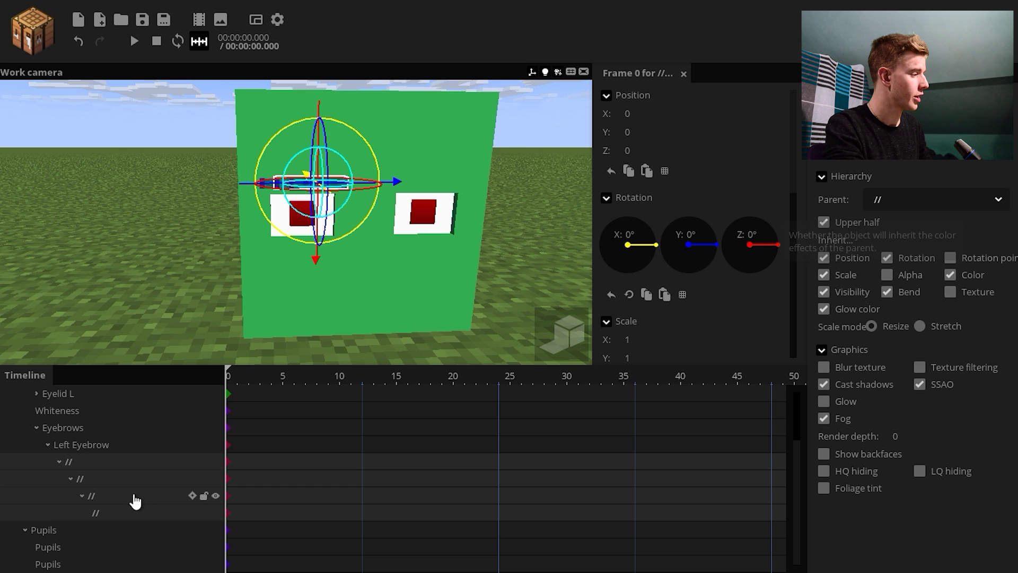
pyautogui.doubleClick(88, 454)
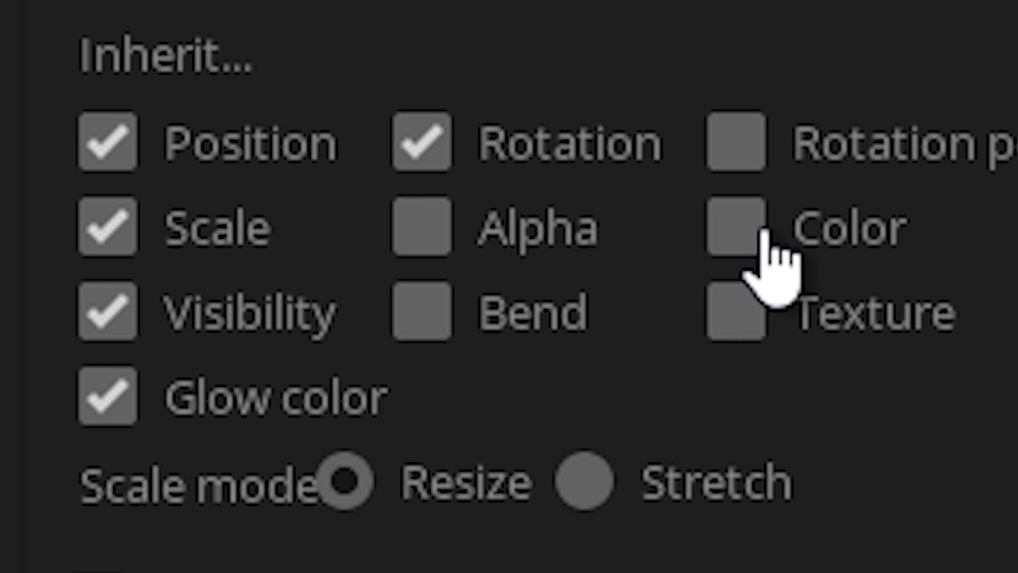
pyautogui.click(951, 259)
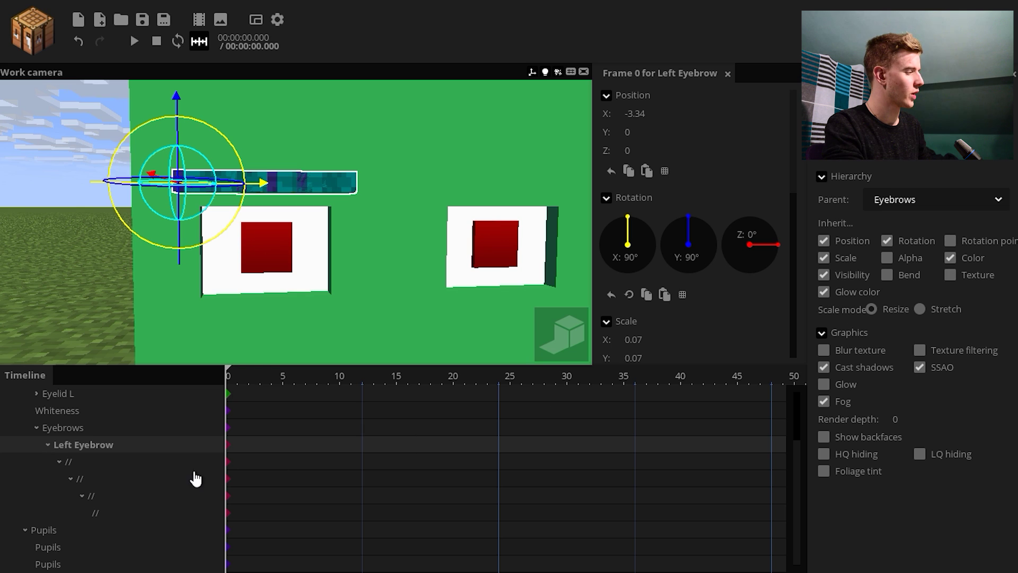
pyautogui.click(81, 429)
pyautogui.scroll(-5, 788, 183)
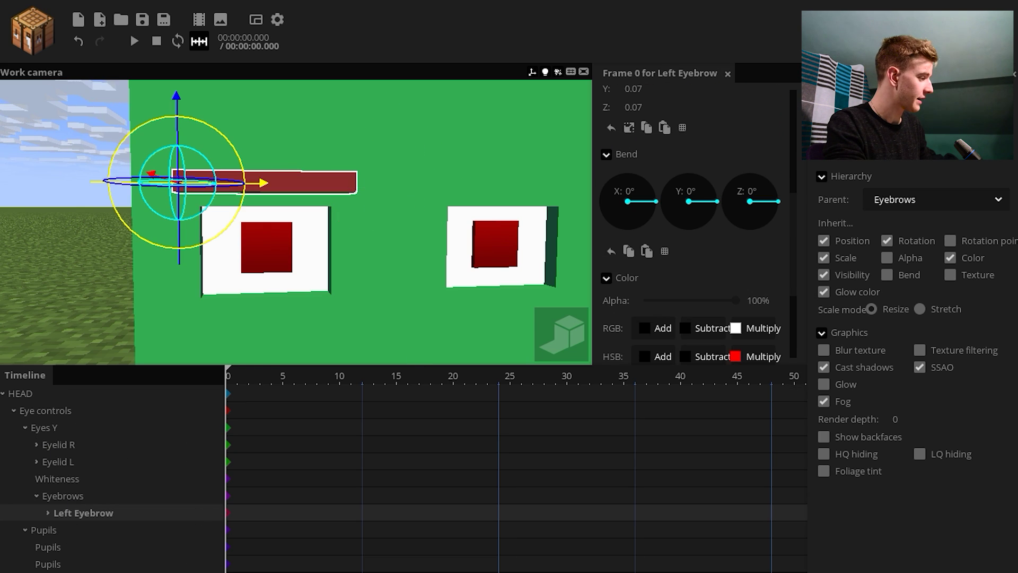
# Step: Duplicate Left Eyebrow as Right Eyebrow, set its Y rotation to -90°, and place it at X 3.33721 over the other eye
pyautogui.hotkey('ctrl', 'd')
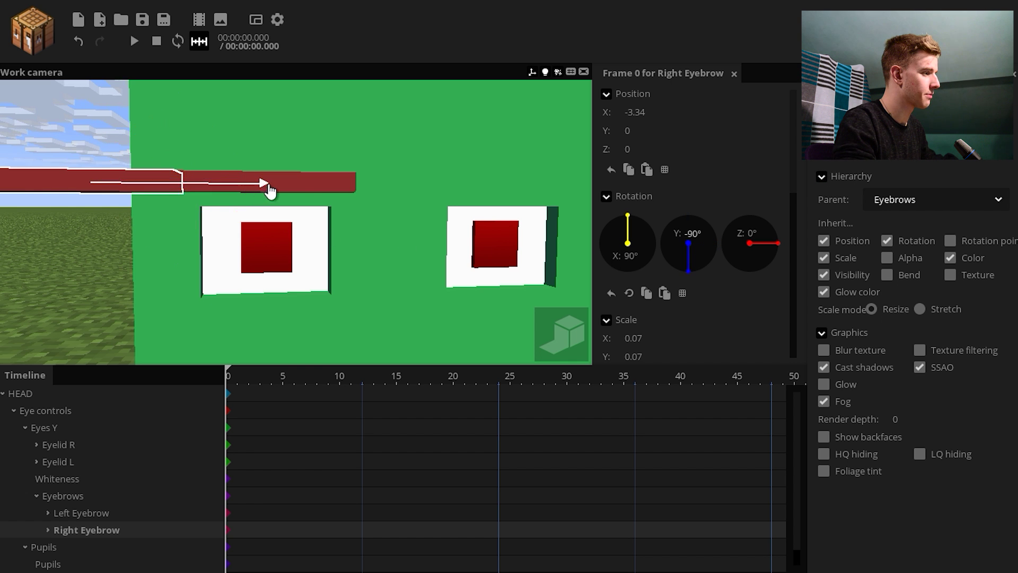
pyautogui.moveTo(276, 190); pyautogui.dragTo(552, 202)
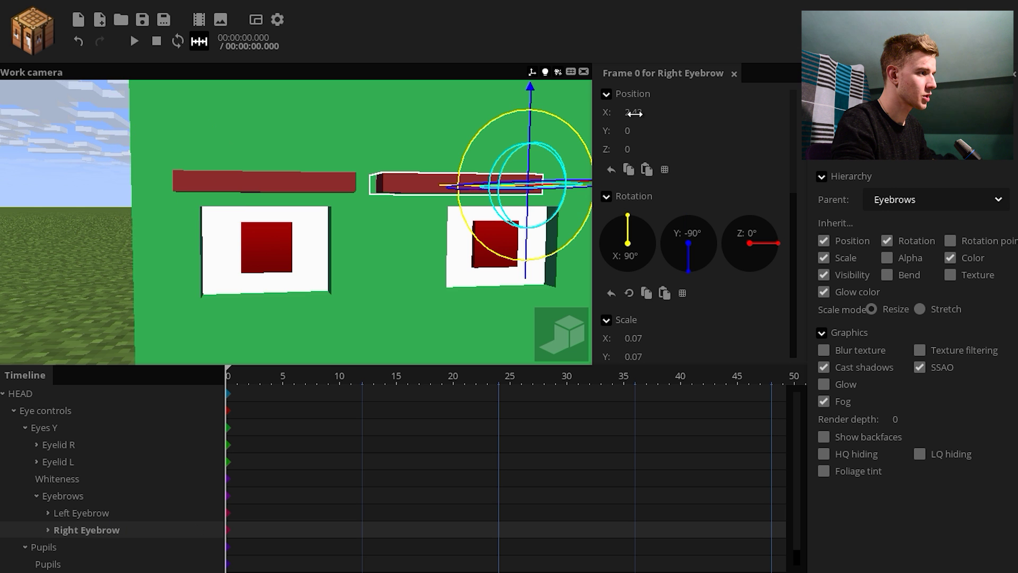
pyautogui.click(635, 114)
pyautogui.write('-3.33721')
pyautogui.click(630, 116)
pyautogui.press('BackSpace')
pyautogui.press('s')
pyautogui.moveTo(417, 150); pyautogui.dragTo(432, 154, button='right')
# Step: Test the blink by shrinking Eyes Y along Y at frame 4, undo it and delete the test keyframe
pyautogui.moveTo(244, 521)
pyautogui.mouseDown()
pyautogui.moveTo(232, 524)
pyautogui.moveTo(228, 510)
pyautogui.mouseUp()
pyautogui.moveTo(380, 243); pyautogui.dragTo(373, 269)
pyautogui.hotkey('ctrl', 'z')
pyautogui.hotkey('ctrl', 'y')
pyautogui.hotkey('ctrl', 'z')
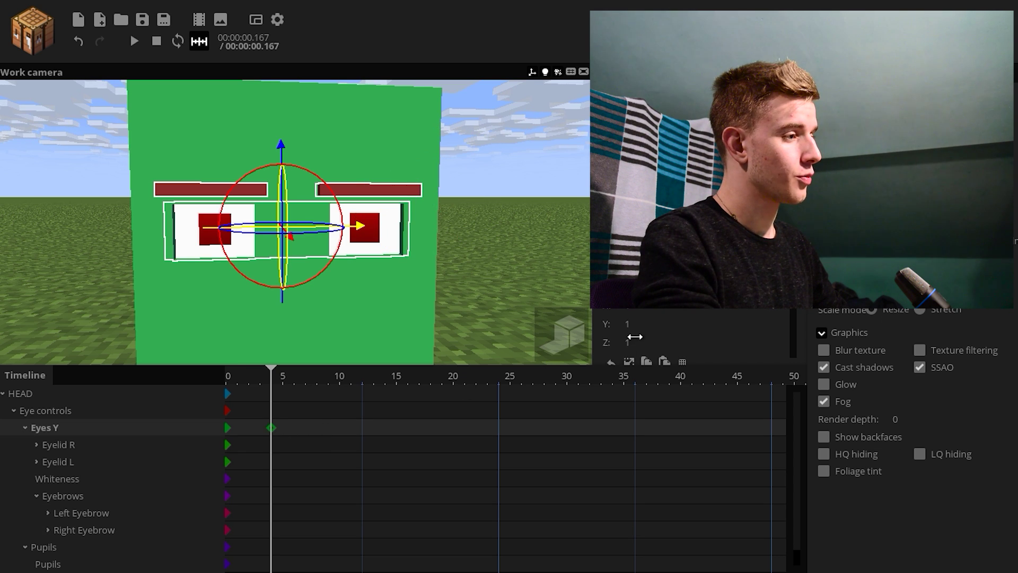
pyautogui.moveTo(635, 337); pyautogui.dragTo(405, 337)
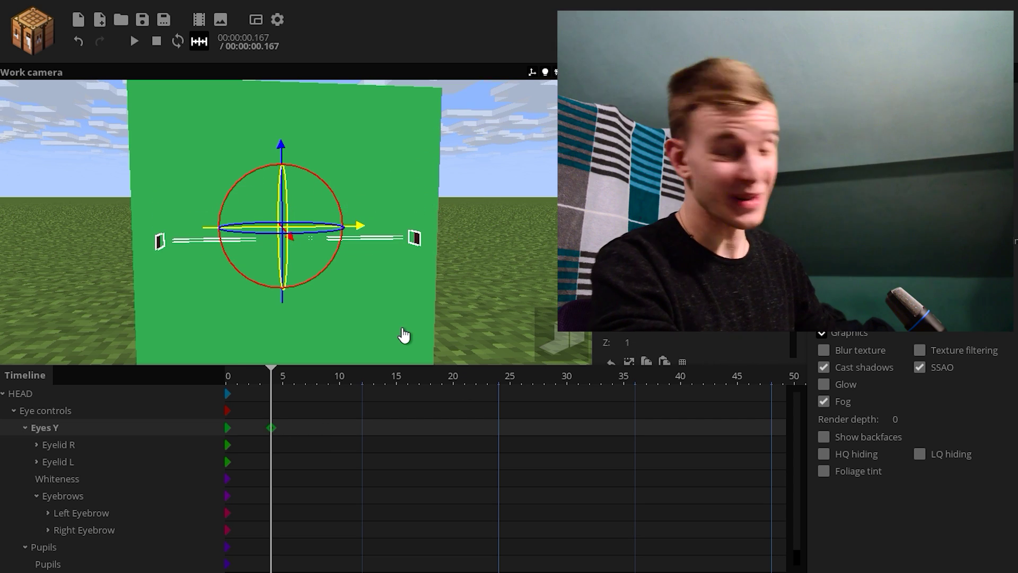
pyautogui.hotkey('ctrl', 'z')
pyautogui.moveTo(288, 423); pyautogui.dragTo(270, 437)
pyautogui.press('Delete')
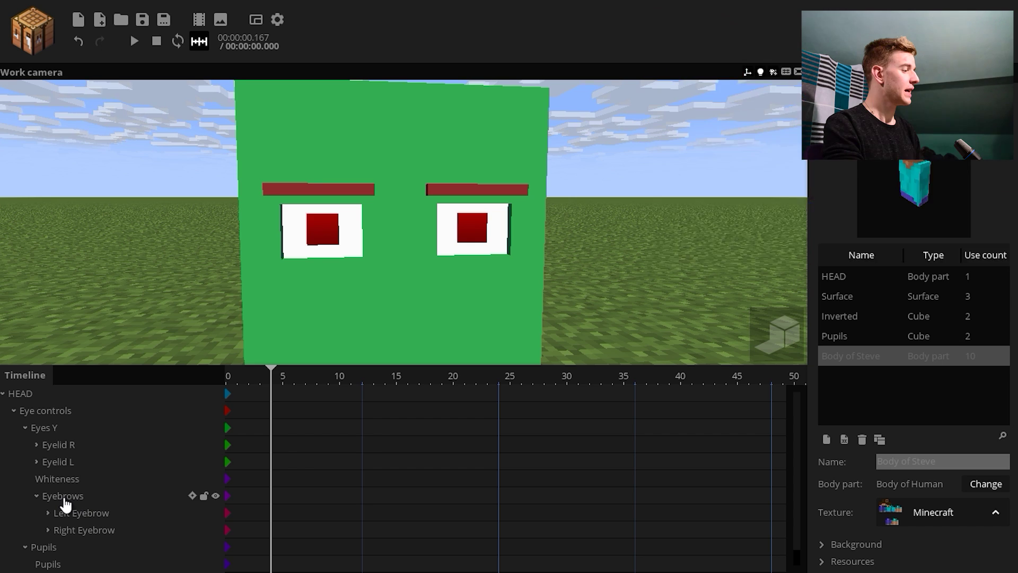
# Step: Stop the Eyebrows folder from inheriting scale and test the blink by changing the Y scale of Eyes Y at frame 4
pyautogui.click(64, 497)
pyautogui.click(824, 258)
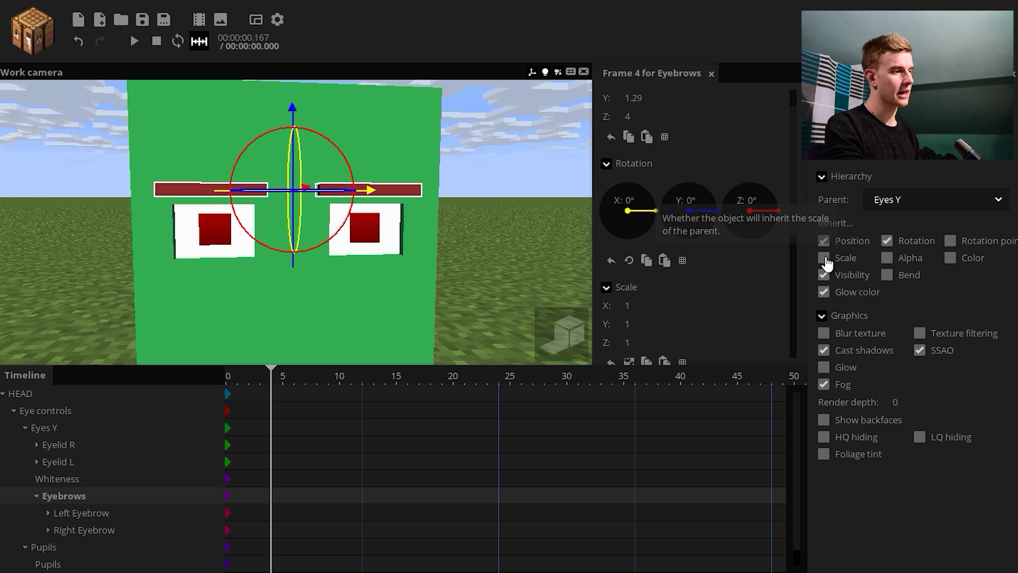
pyautogui.click(271, 431)
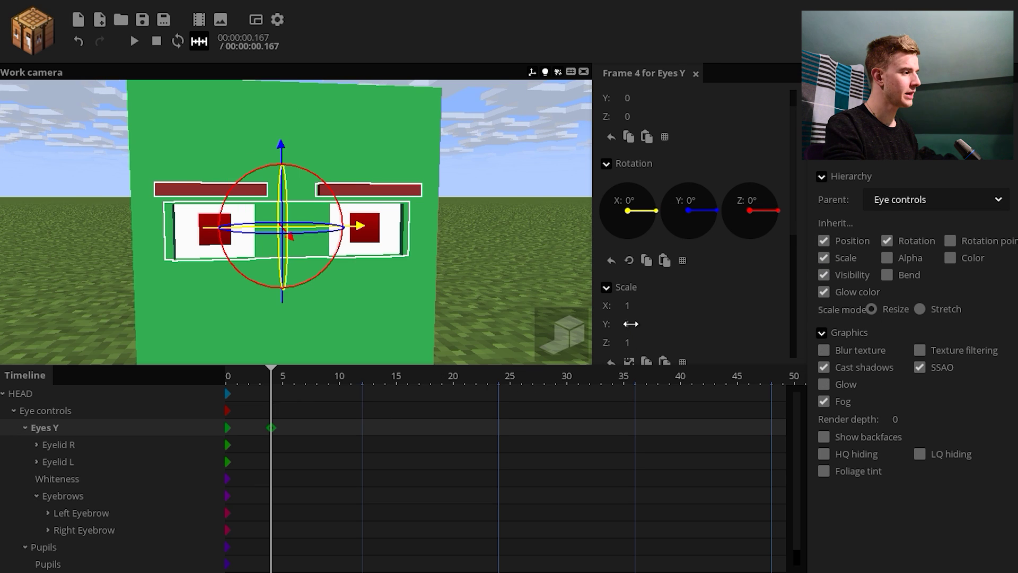
pyautogui.moveTo(631, 324); pyautogui.dragTo(656, 345)
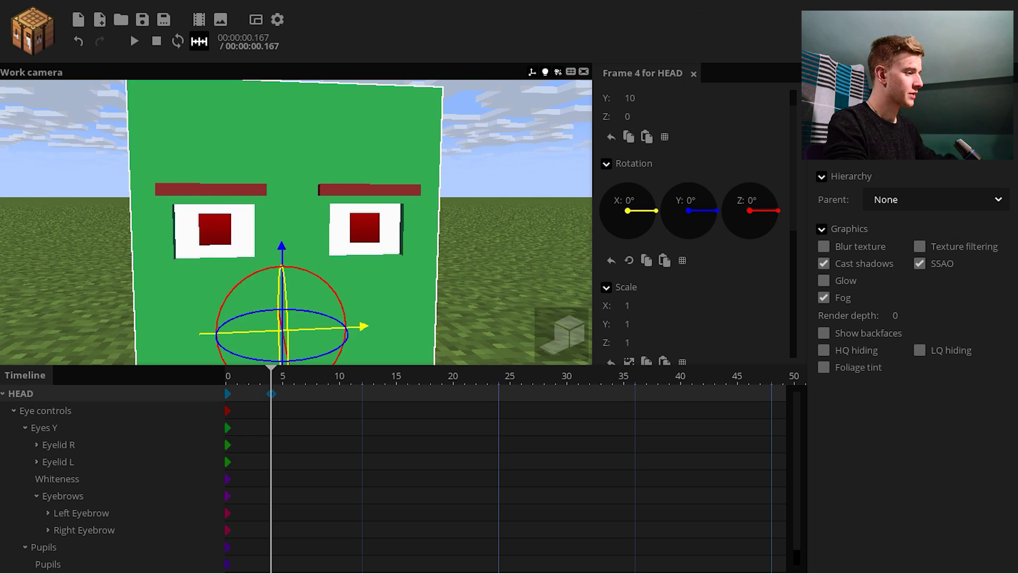
# Step: Scale HEAD uniformly to 2.47 and copy that scale onto the Eyebrows folder
pyautogui.scroll(-6, 360, 347)
pyautogui.click(630, 361)
pyautogui.moveTo(638, 306); pyautogui.dragTo(639, 256)
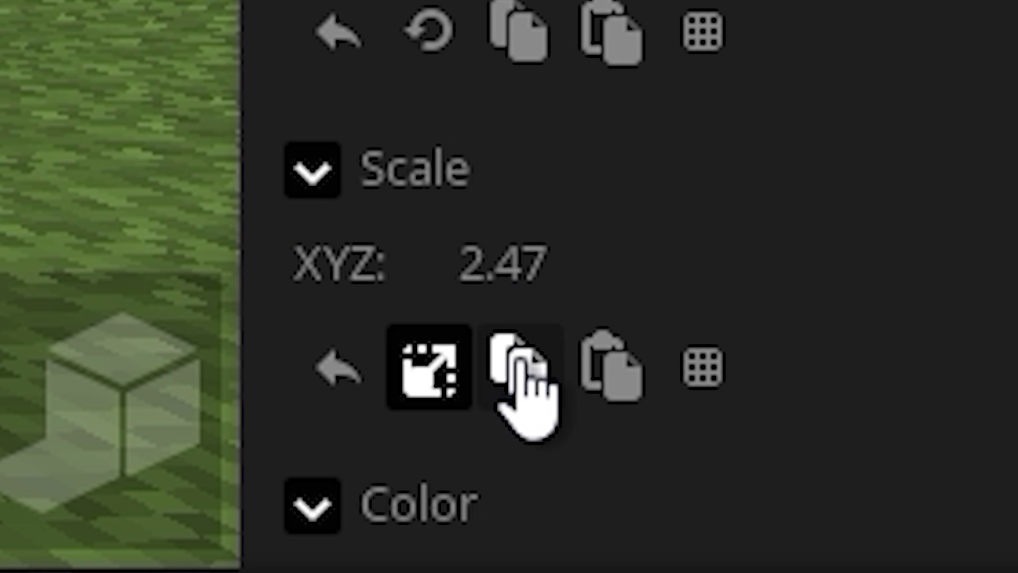
pyautogui.click(646, 325)
pyautogui.click(275, 496)
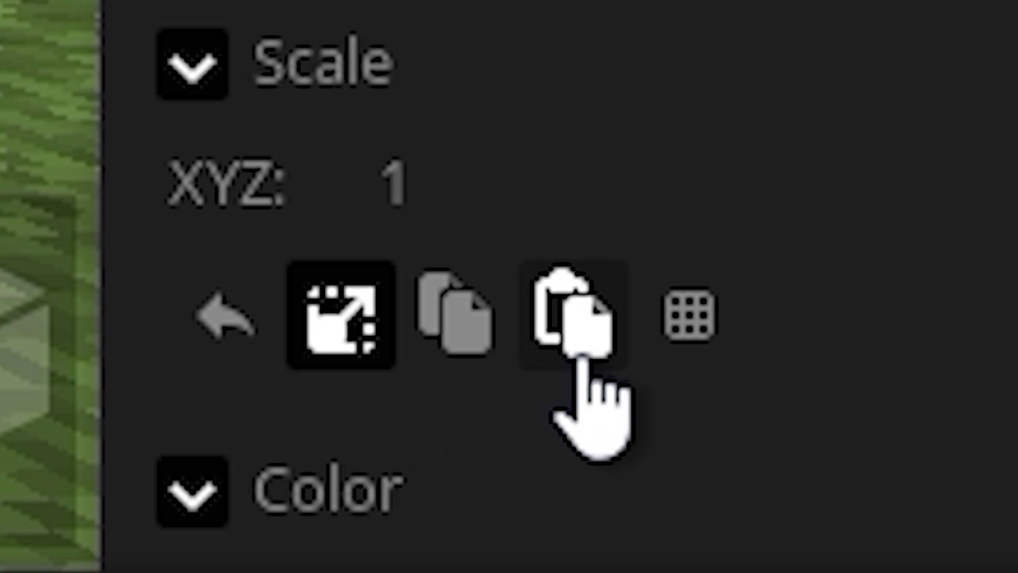
pyautogui.click(664, 325)
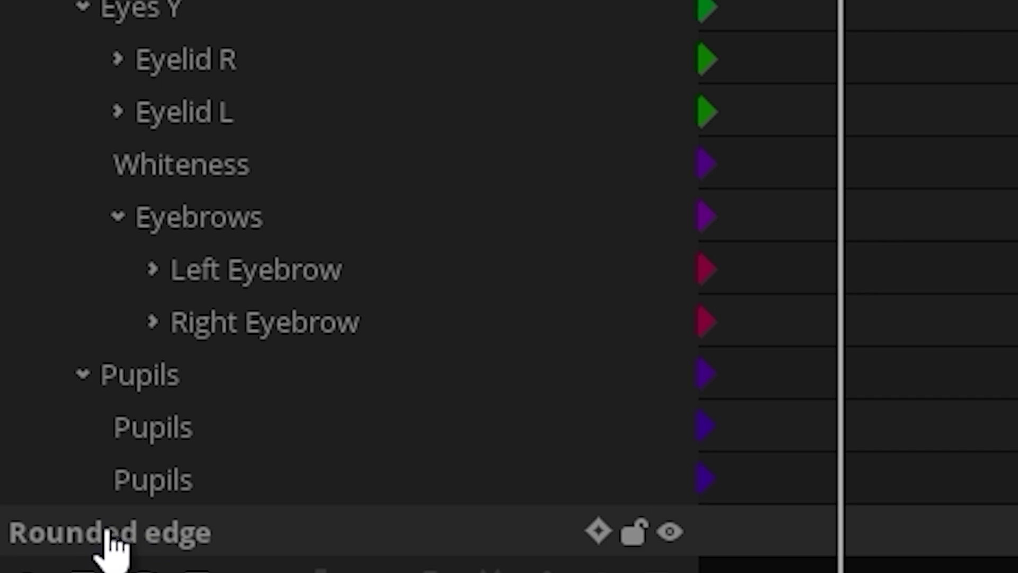
# Step: Place the Rounded edge object inside Eyelid R and set its scale mode to Stretch
pyautogui.moveTo(107, 541); pyautogui.dragTo(270, 117)
pyautogui.click(118, 111)
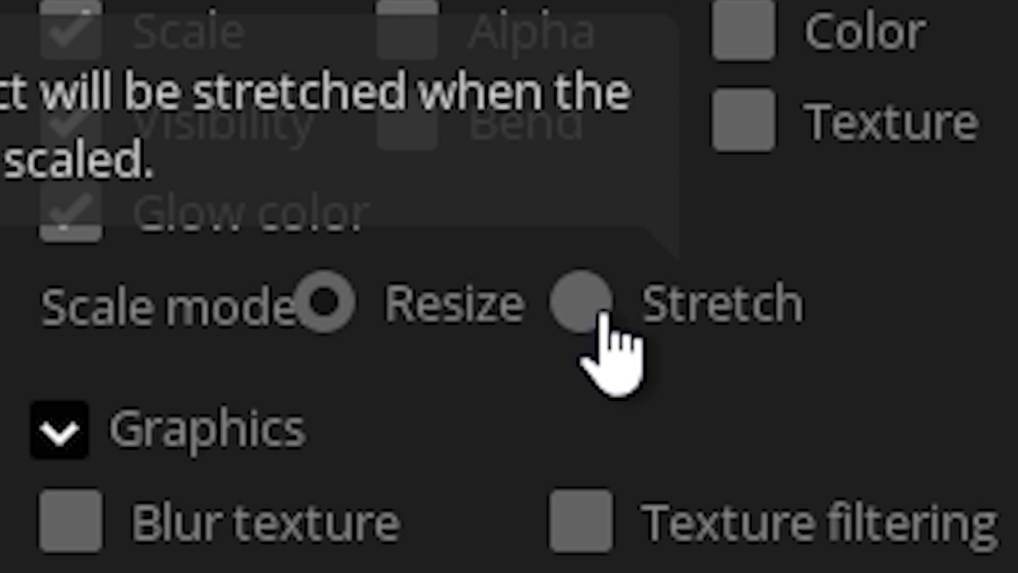
pyautogui.click(602, 314)
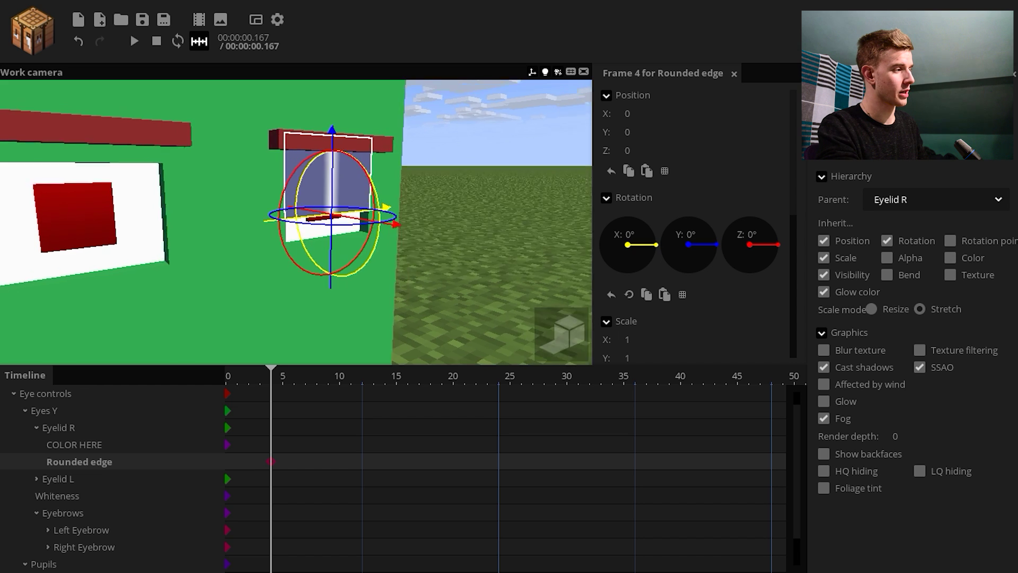
# Step: Rotate the Rounded edge object inside Eyelid R to 90° on X
pyautogui.moveTo(414, 228); pyautogui.dragTo(435, 210)
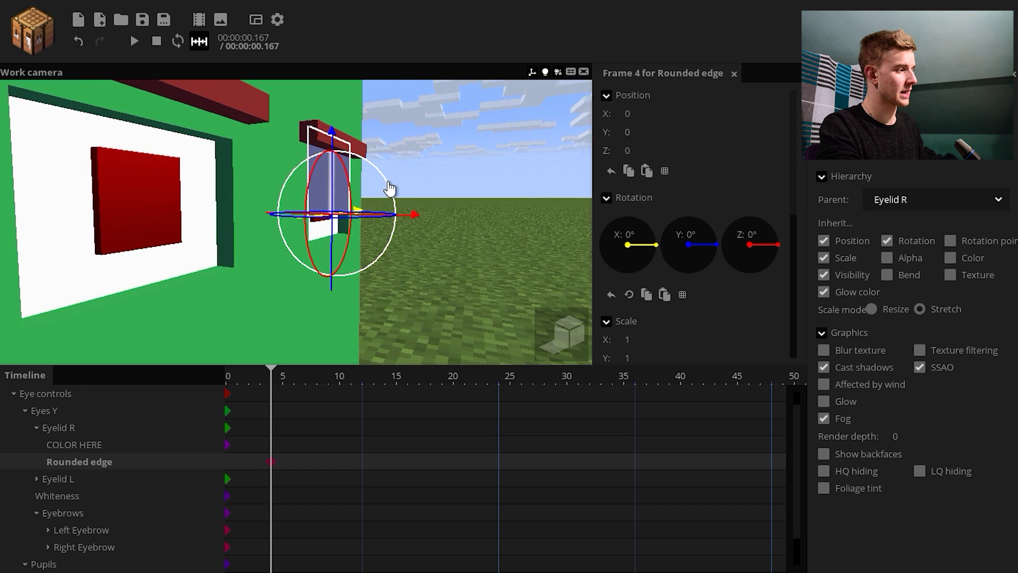
pyautogui.moveTo(390, 185); pyautogui.dragTo(405, 231)
pyautogui.moveTo(366, 283); pyautogui.dragTo(380, 275)
pyautogui.moveTo(477, 247); pyautogui.dragTo(594, 230)
pyautogui.scroll(-3, 645, 282)
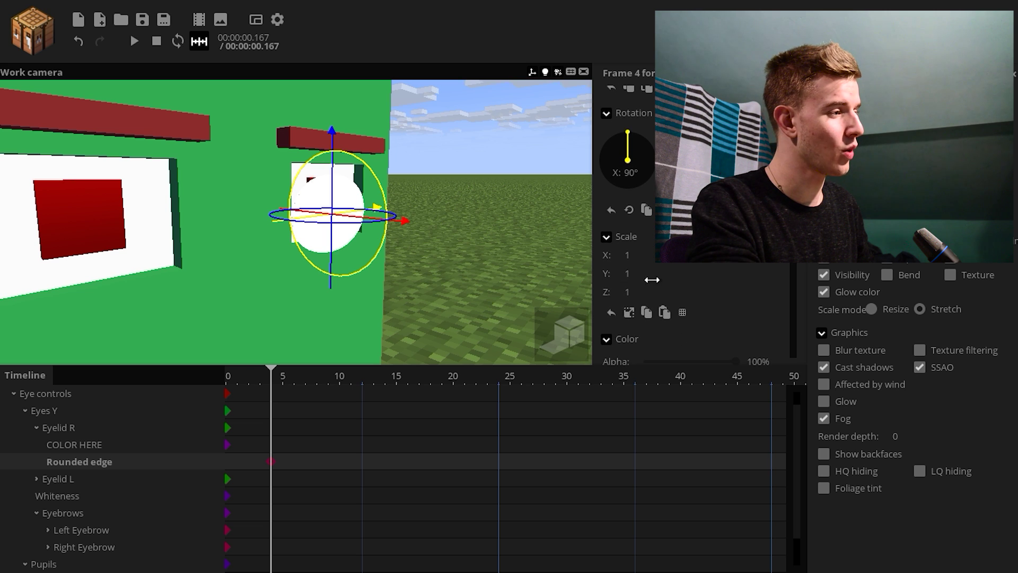
# Step: Flatten Rounded edge to a Y scale of 0.21 and set its Y position to 8
pyautogui.click(631, 132)
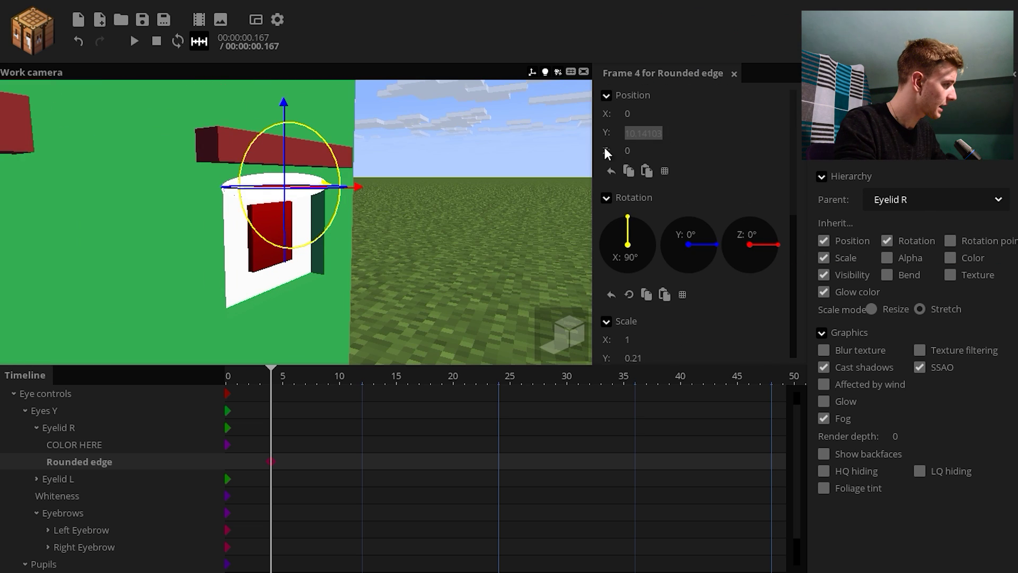
pyautogui.write('8')
pyautogui.moveTo(425, 189); pyautogui.dragTo(408, 194)
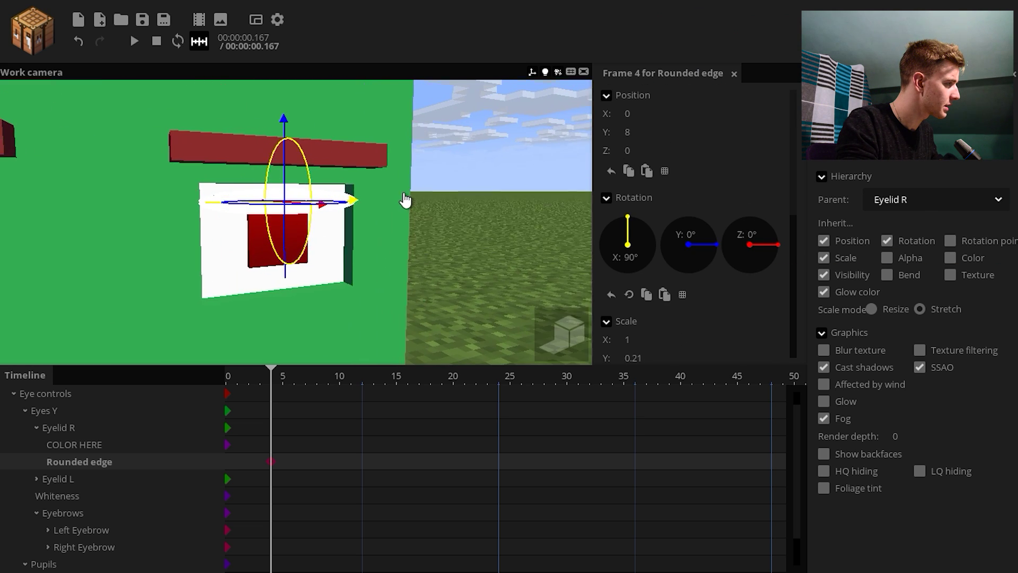
pyautogui.scroll(2, 477, 187)
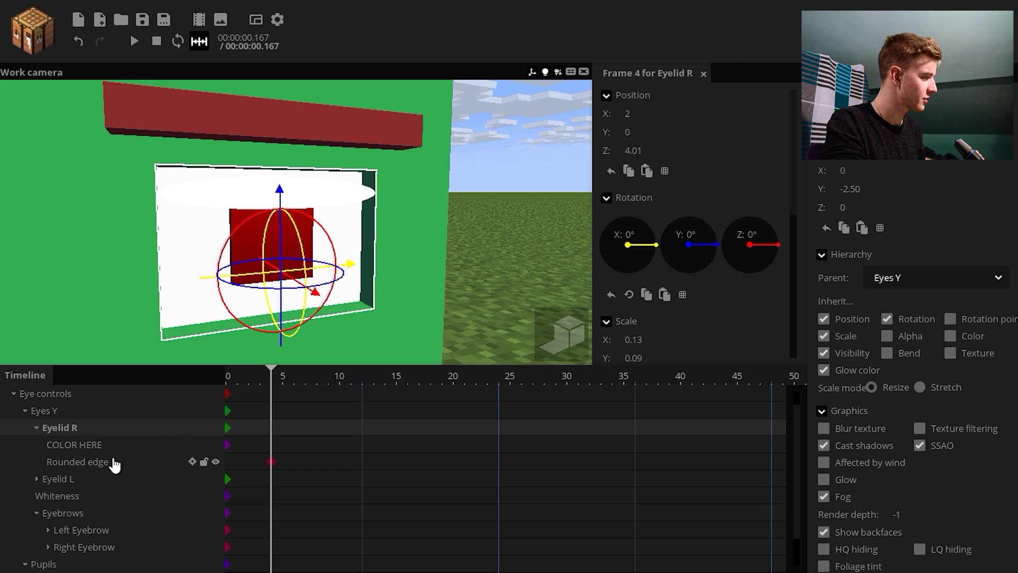
# Step: Give Rounded edge a Y position of 10.50, a render depth of -1 and 0% alpha at frame 0
pyautogui.click(114, 465)
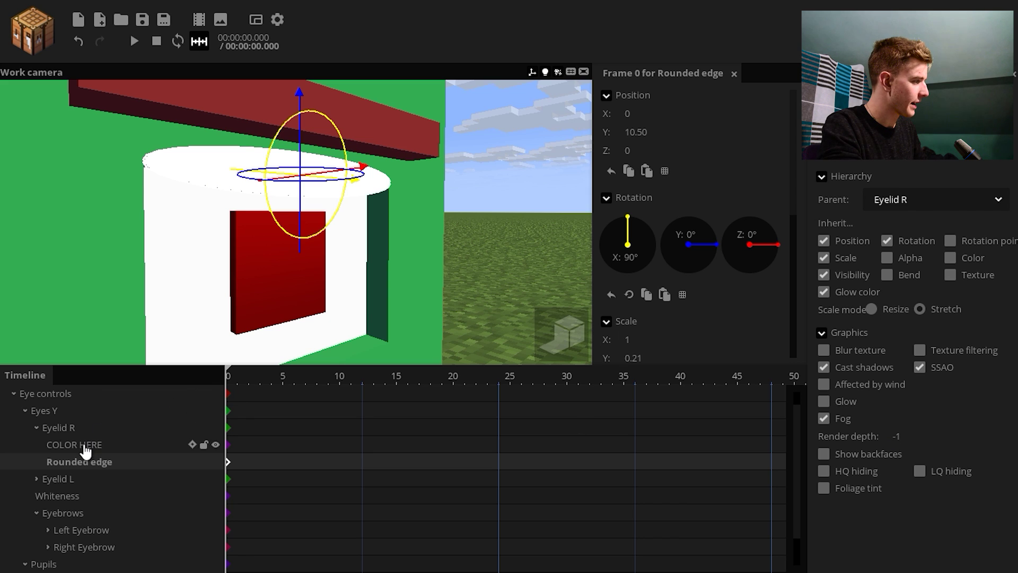
pyautogui.click(79, 428)
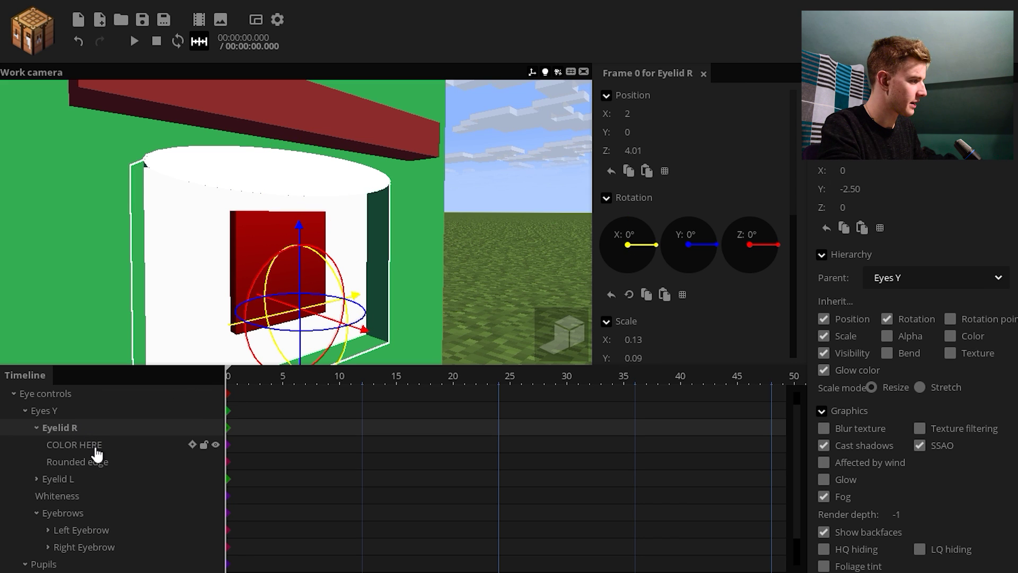
pyautogui.click(90, 462)
pyautogui.scroll(-3, 684, 295)
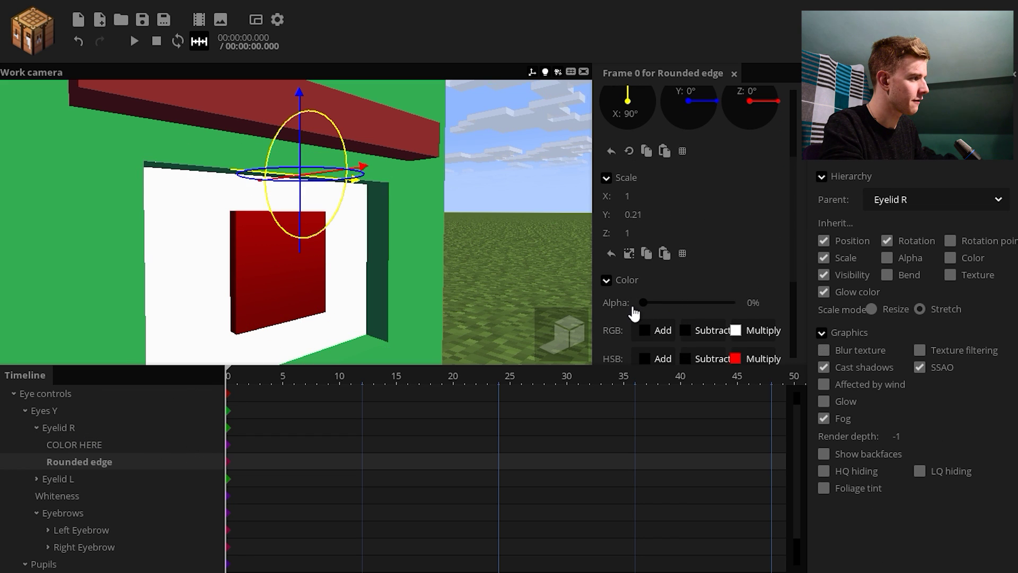
pyautogui.moveTo(395, 245); pyautogui.dragTo(413, 247)
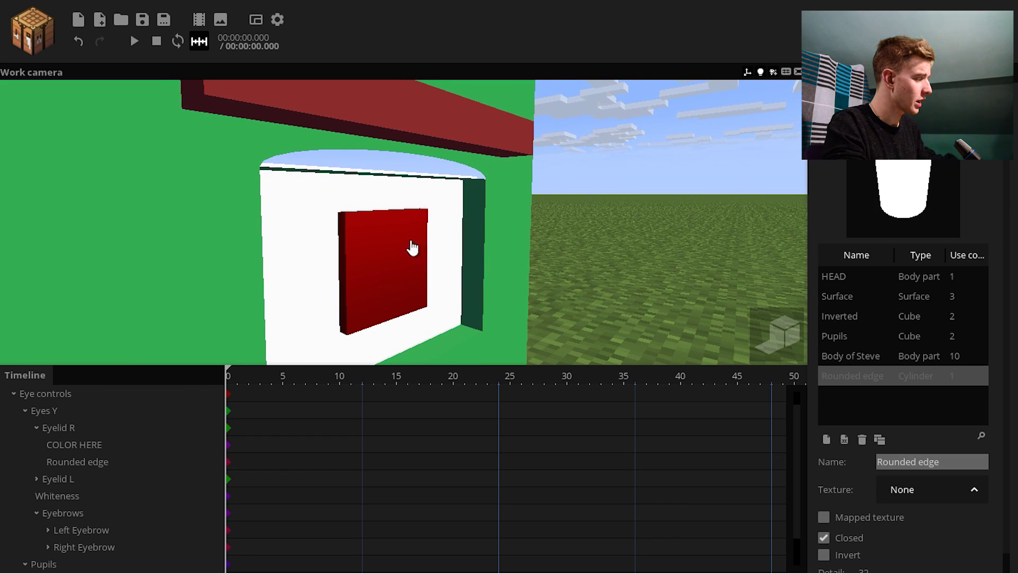
# Step: Enlarge COLOR HERE inside Eyelid R to an X scale of 1.06 and a Y scale of 1.17
pyautogui.click(58, 448)
pyautogui.moveTo(552, 280); pyautogui.dragTo(546, 276)
pyautogui.scroll(-2, 546, 276)
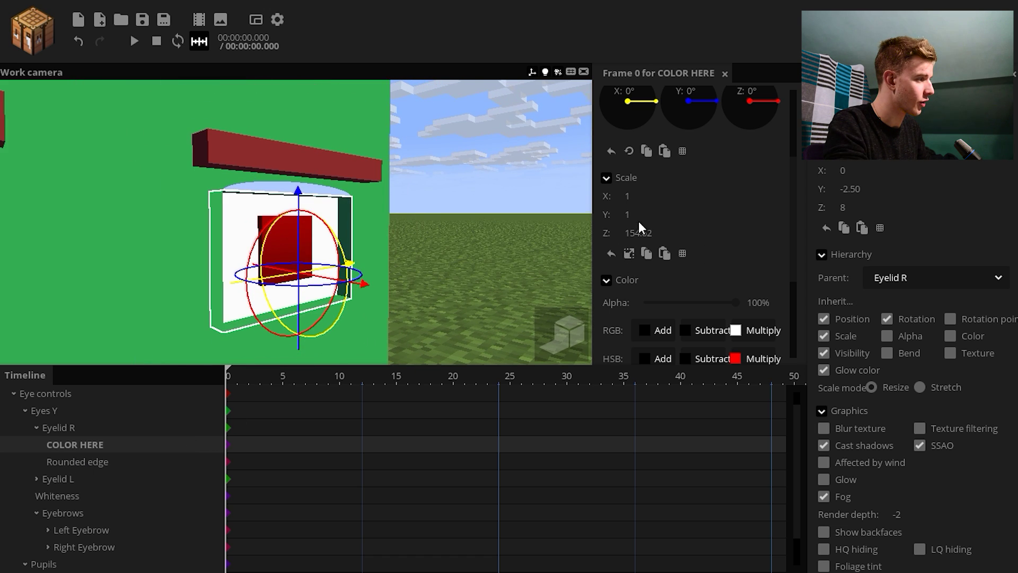
pyautogui.moveTo(403, 236); pyautogui.dragTo(166, 388)
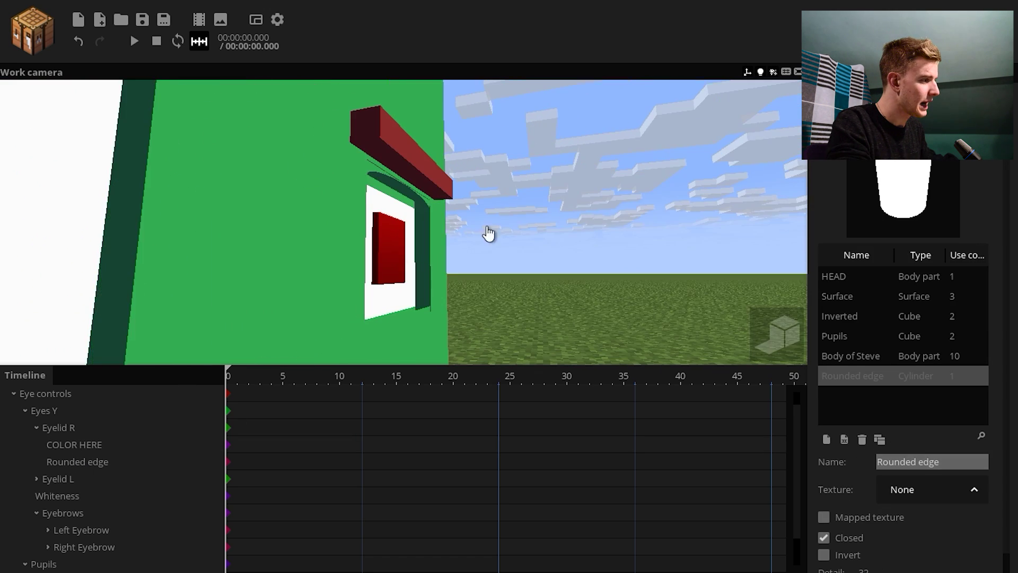
pyautogui.scroll(2, 477, 227)
pyautogui.click(75, 445)
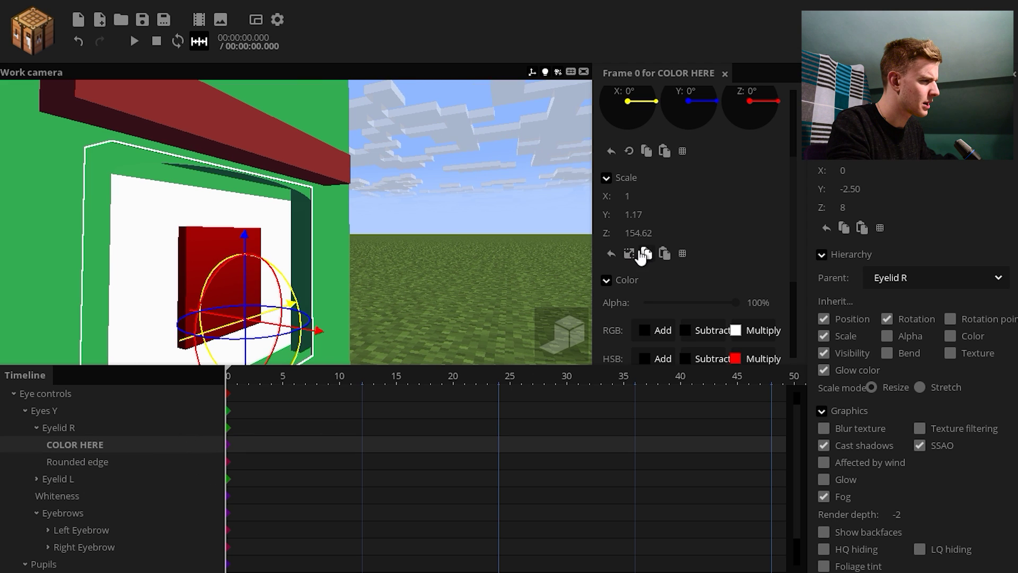
pyautogui.scroll(3, 743, 145)
pyautogui.moveTo(319, 331); pyautogui.dragTo(322, 341)
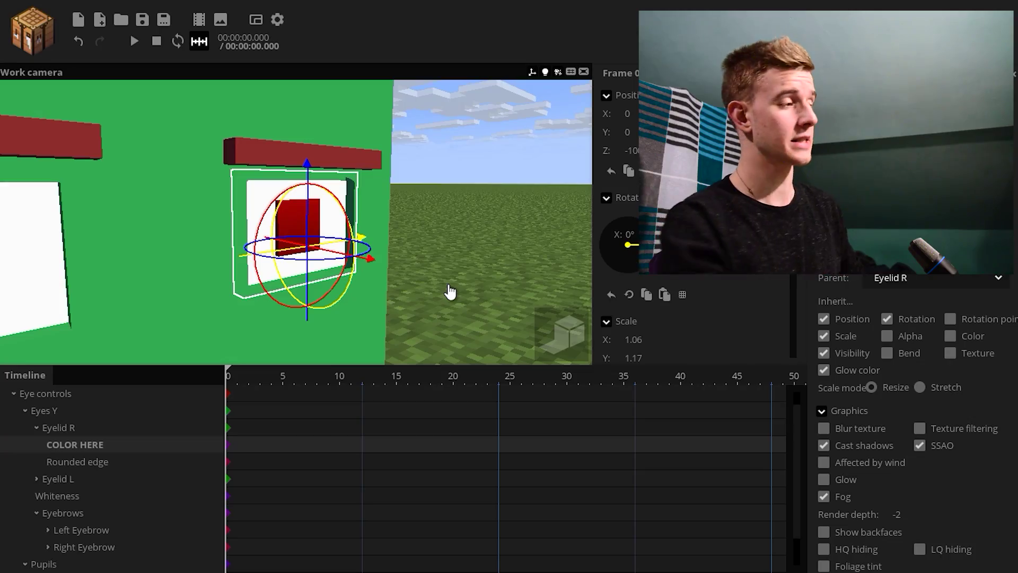
pyautogui.press('w')
pyautogui.moveTo(450, 292); pyautogui.dragTo(451, 294, button='right')
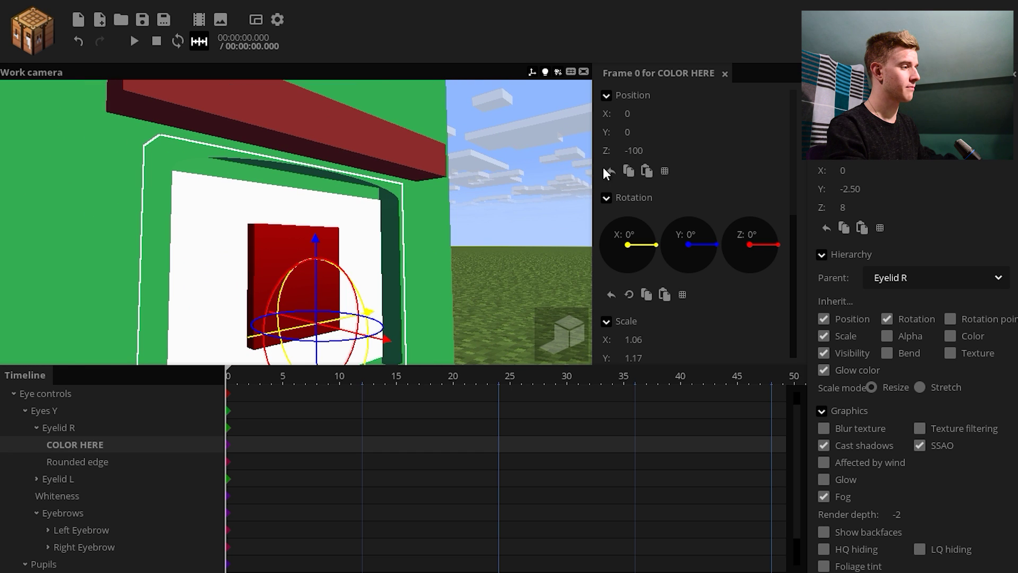
# Step: Stretch Whiteness along Y so that it fills the rounded part of the eye cut-out
pyautogui.moveTo(451, 294); pyautogui.dragTo(371, 276)
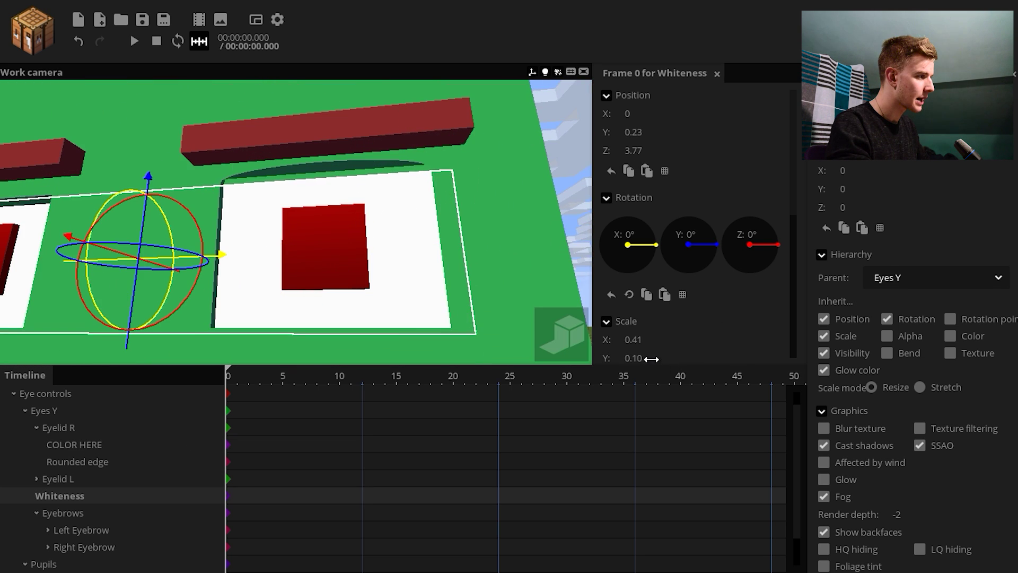
pyautogui.moveTo(652, 359); pyautogui.dragTo(655, 359)
pyautogui.click(585, 214)
pyautogui.moveTo(585, 214); pyautogui.dragTo(597, 236)
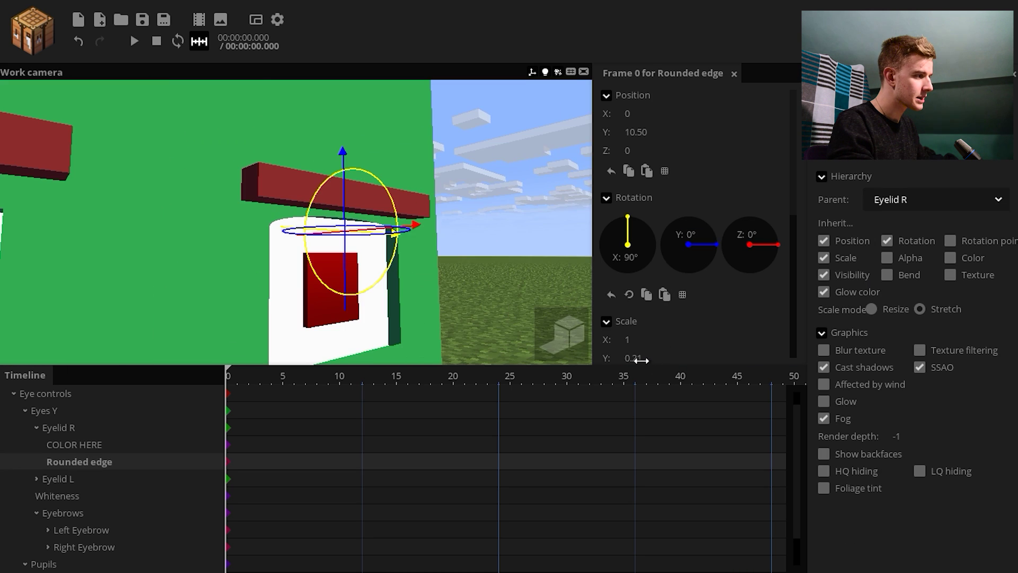
# Step: Reduce Rounded edge's Y scale to 0.15 and place a duplicate of it at Y position -5.5 for the lower edge
pyautogui.click(537, 272)
pyautogui.moveTo(537, 272); pyautogui.dragTo(546, 228)
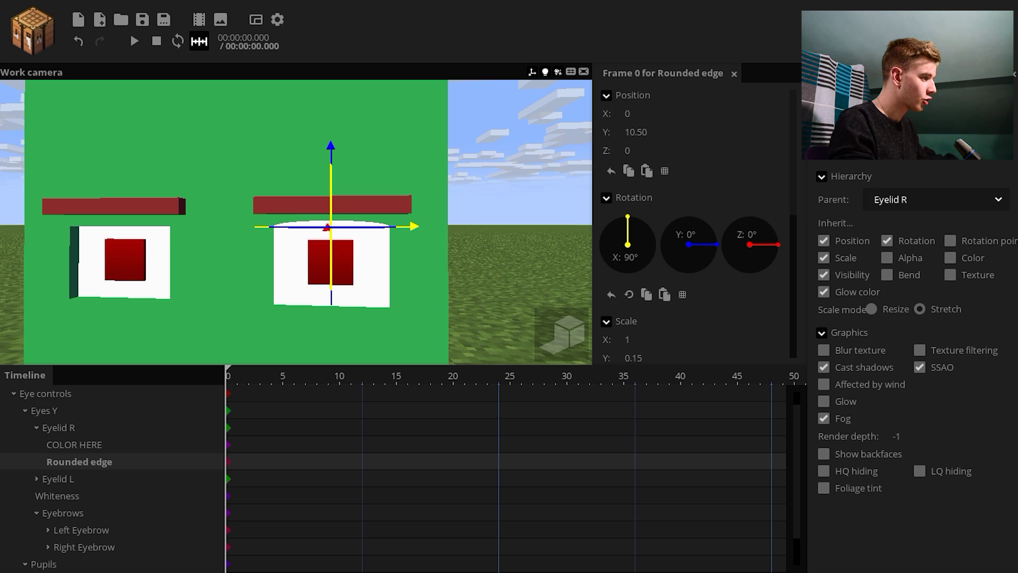
pyautogui.hotkey('ctrl', 'd')
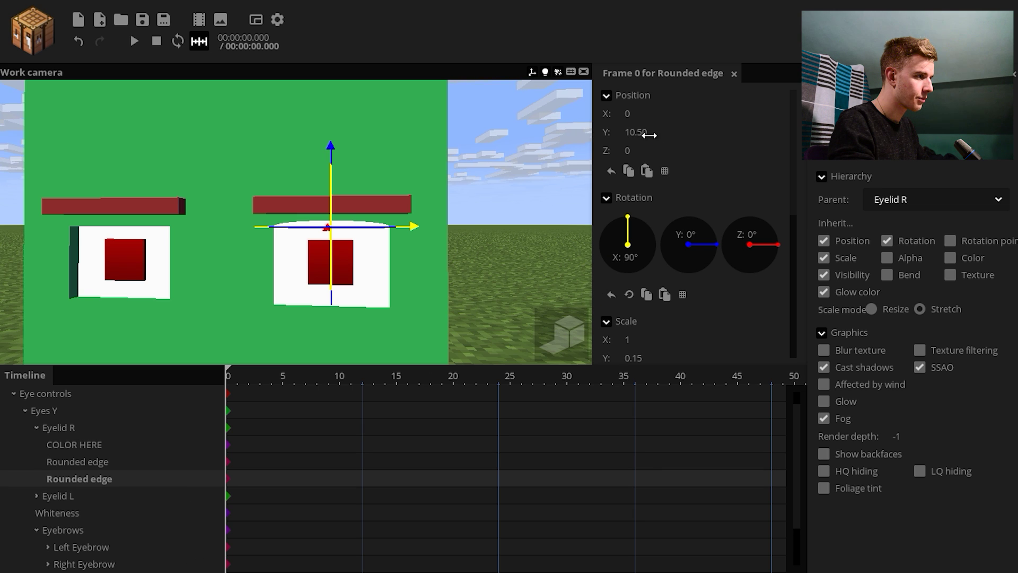
pyautogui.click(630, 132)
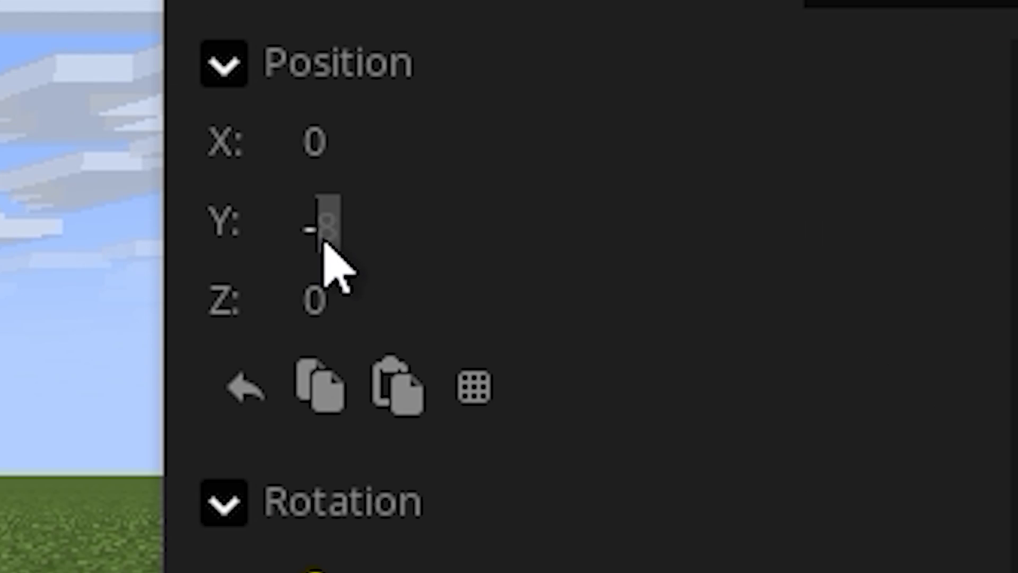
pyautogui.write('5.5')
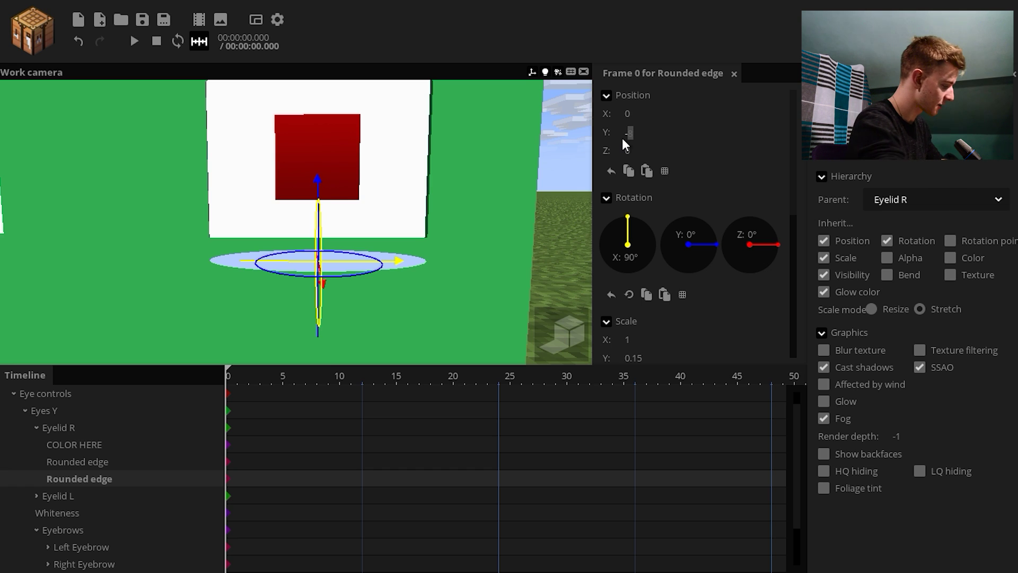
pyautogui.press('Return')
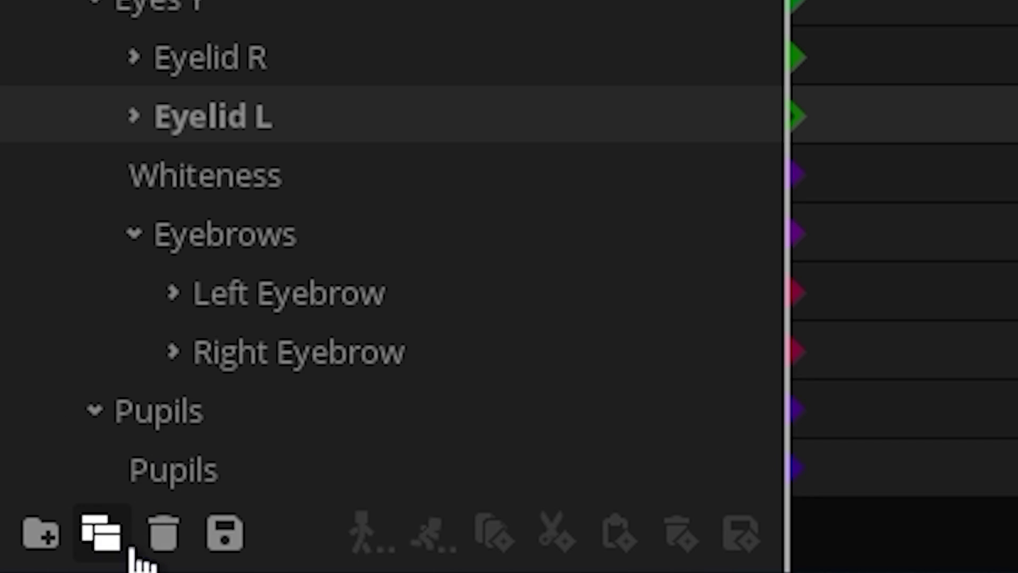
# Step: Delete Eyelid L and duplicate the finished Eyelid R in its place
pyautogui.click(163, 533)
pyautogui.click(212, 59)
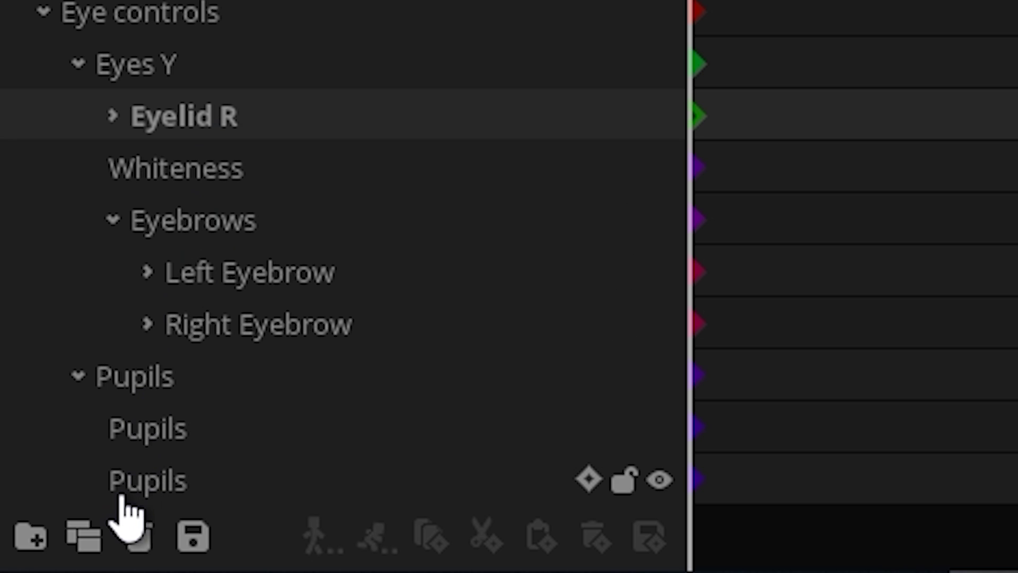
pyautogui.click(97, 545)
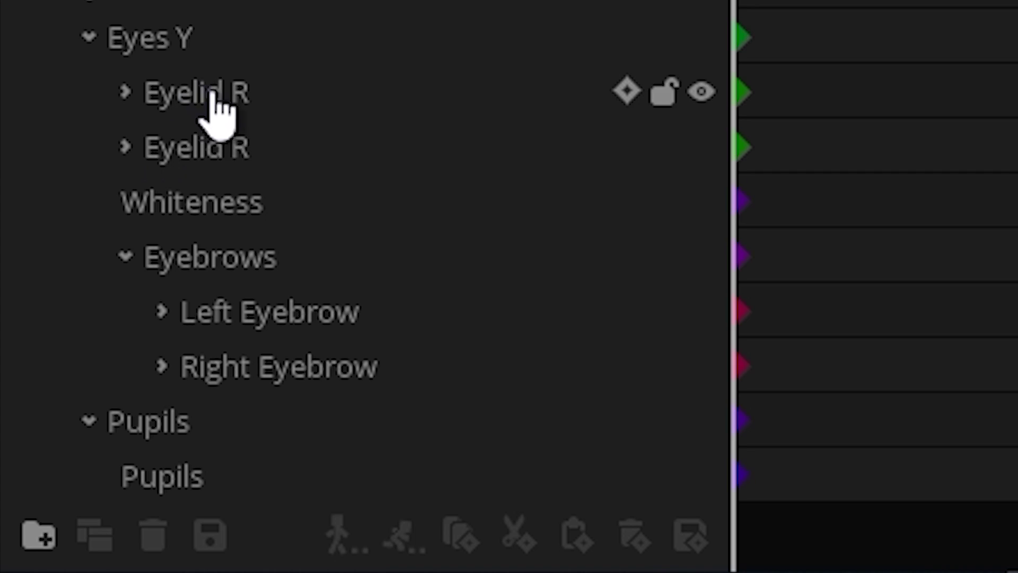
# Step: Group both eyelids in a folder named Eyelids and lock that folder
pyautogui.click(62, 444)
pyautogui.keyDown('shift'); pyautogui.click(66, 461); pyautogui.keyUp('shift')
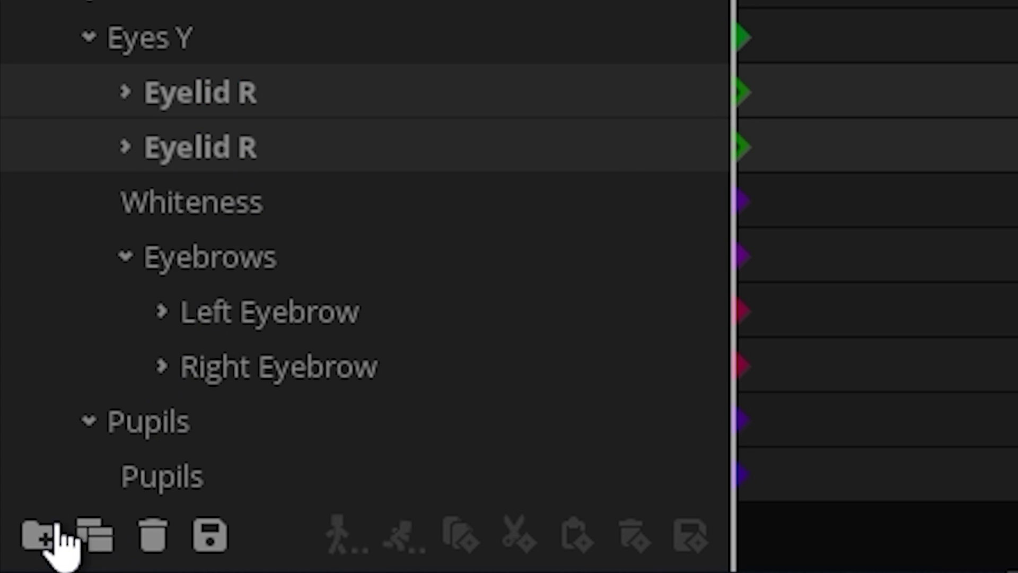
pyautogui.click(53, 534)
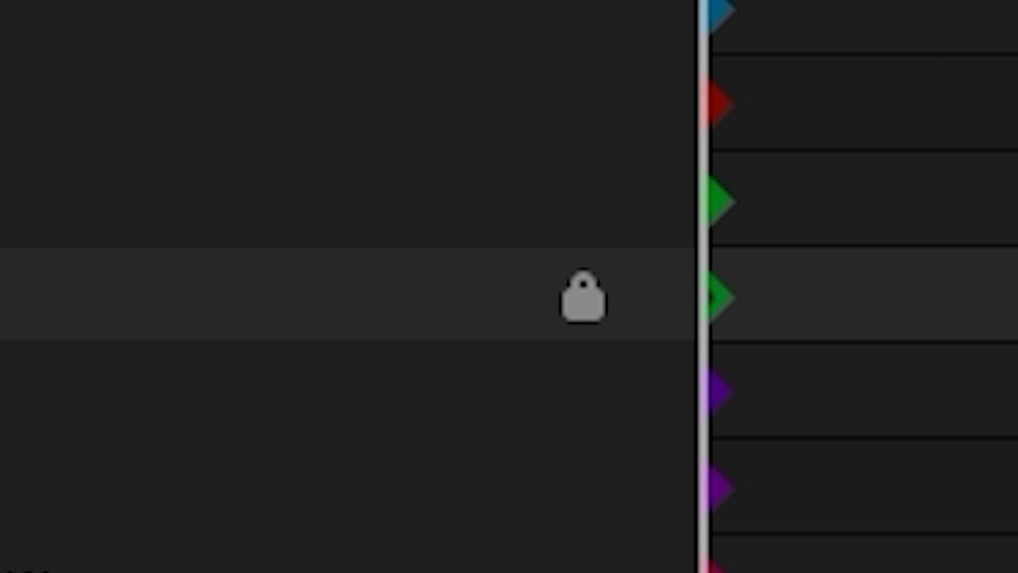
# Step: Test the blink by shrinking Eyes Y along Y at frame 0 and undo the change
pyautogui.click(400, 264)
pyautogui.moveTo(400, 264); pyautogui.dragTo(379, 266)
pyautogui.click(69, 429)
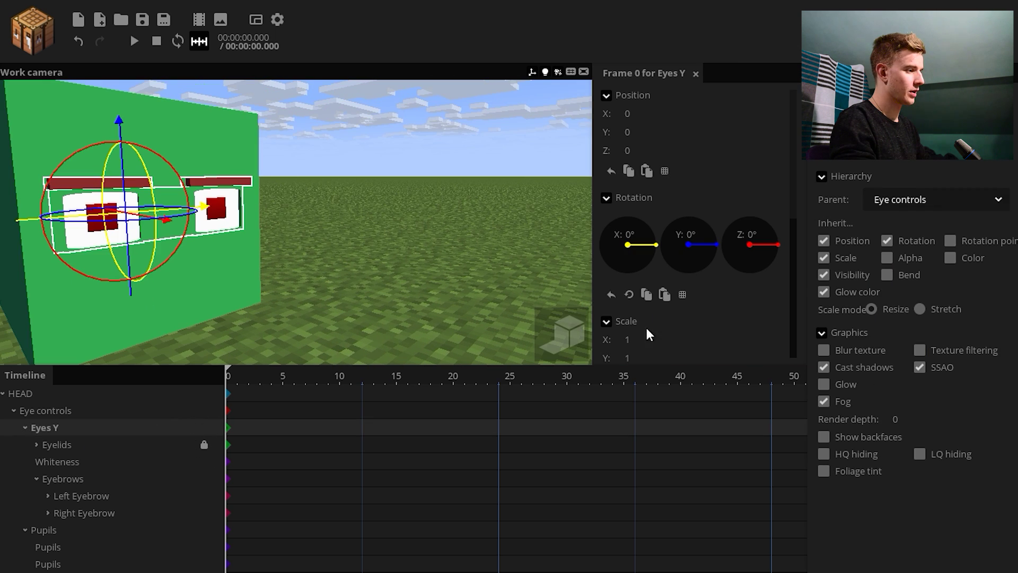
pyautogui.moveTo(628, 358); pyautogui.dragTo(530, 373)
pyautogui.hotkey('ctrl', 'z')
# Step: Test the movement of the Pupils folder and switch both pupils to uniform XYZ scaling
pyautogui.click(168, 531)
pyautogui.moveTo(339, 255); pyautogui.dragTo(302, 236)
pyautogui.moveTo(248, 210); pyautogui.dragTo(259, 210)
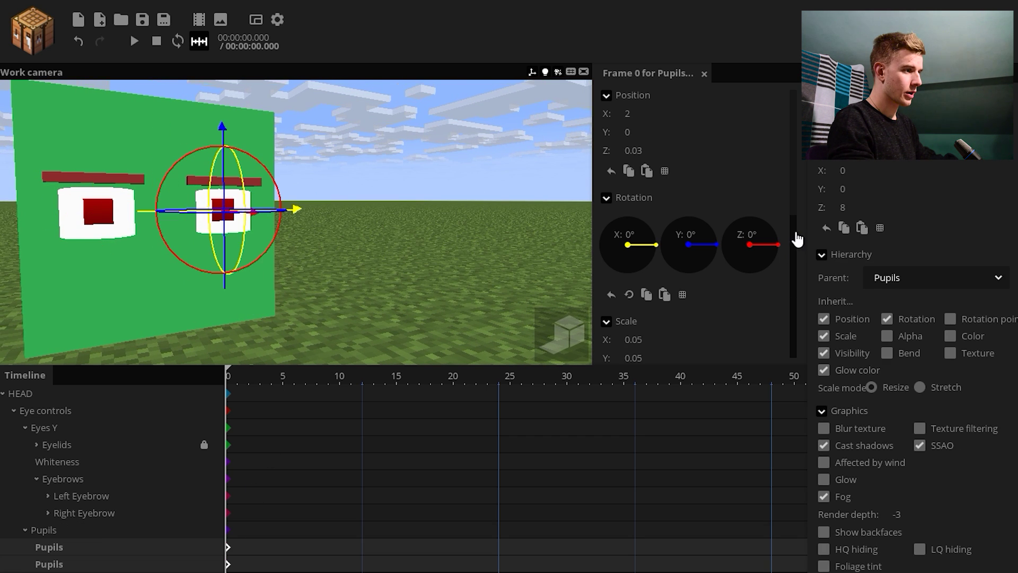
pyautogui.scroll(-3, 743, 254)
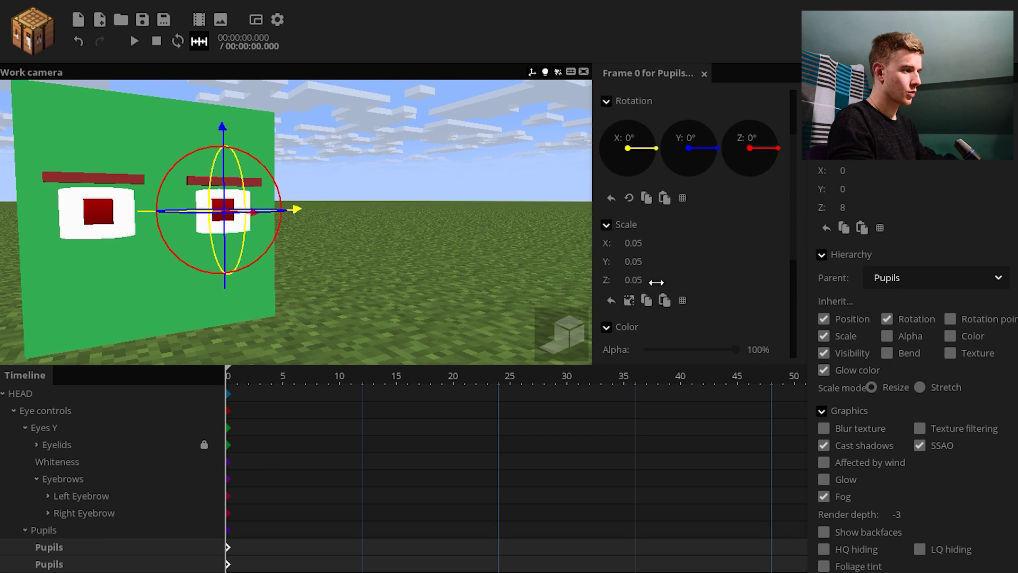
pyautogui.click(630, 303)
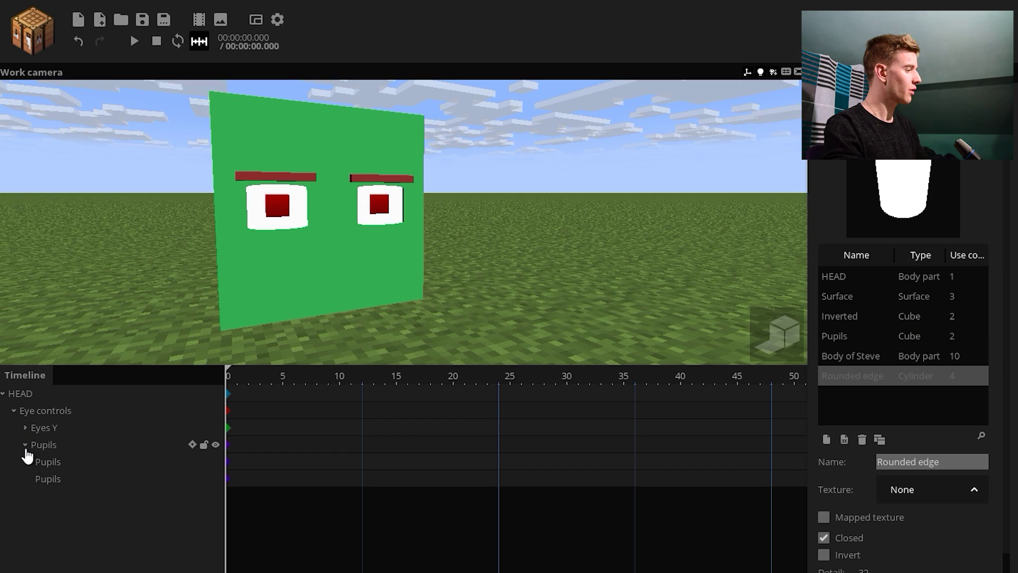
# Step: Collapse the Pupils folder, expand Eyes Y and lock Whiteness in the timeline
pyautogui.click(25, 445)
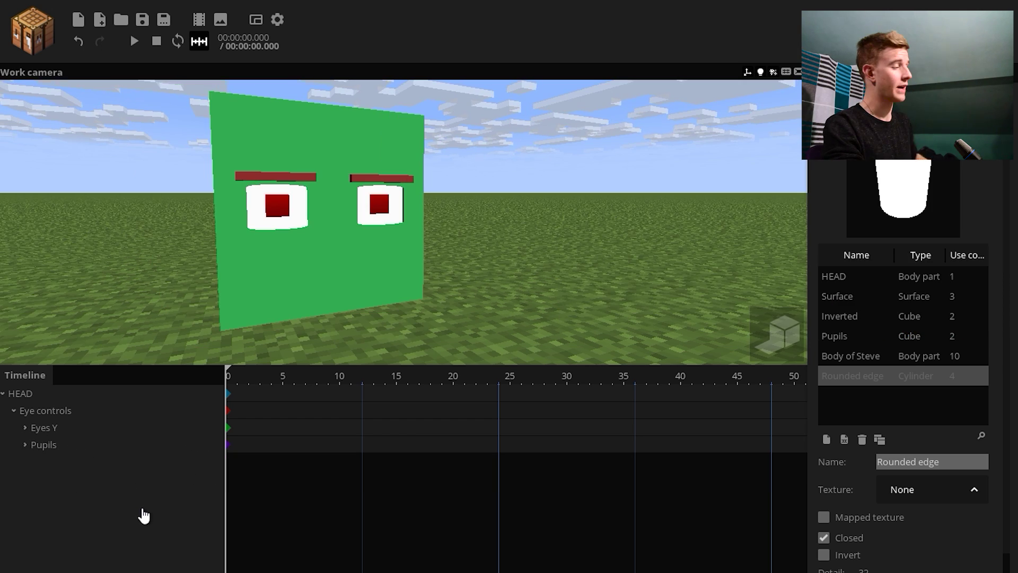
pyautogui.click(26, 445)
pyautogui.click(26, 444)
pyautogui.click(26, 428)
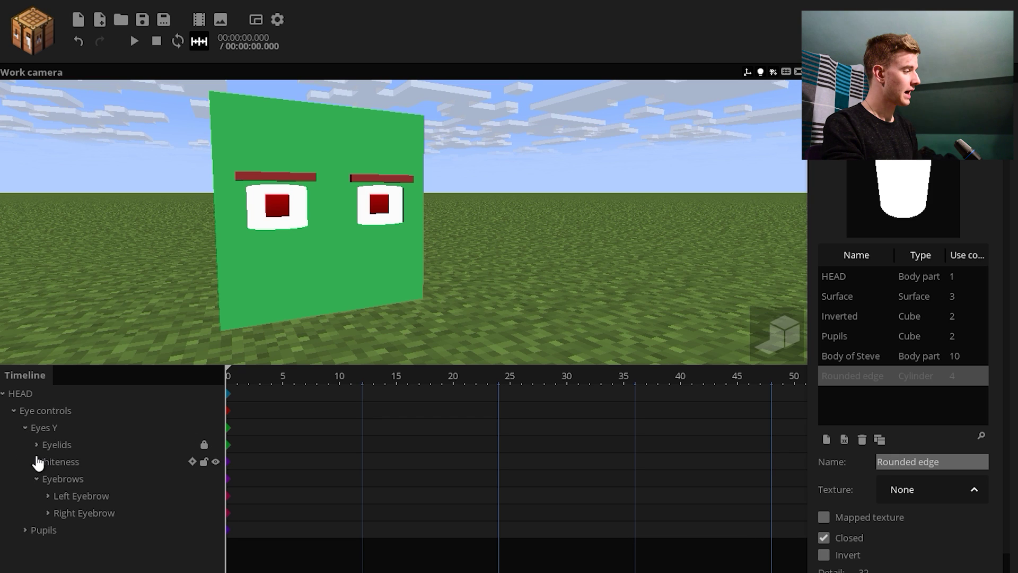
pyautogui.click(62, 446)
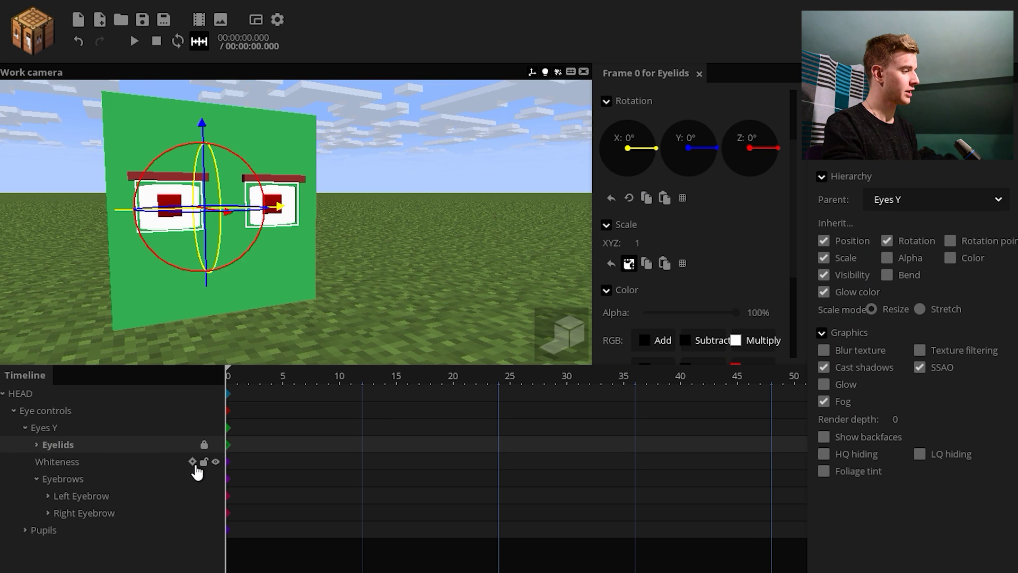
pyautogui.click(195, 466)
# Step: Collapse the Eyebrows folder and tidy the timeline by collapsing the whole Eye controls folder
pyautogui.click(56, 480)
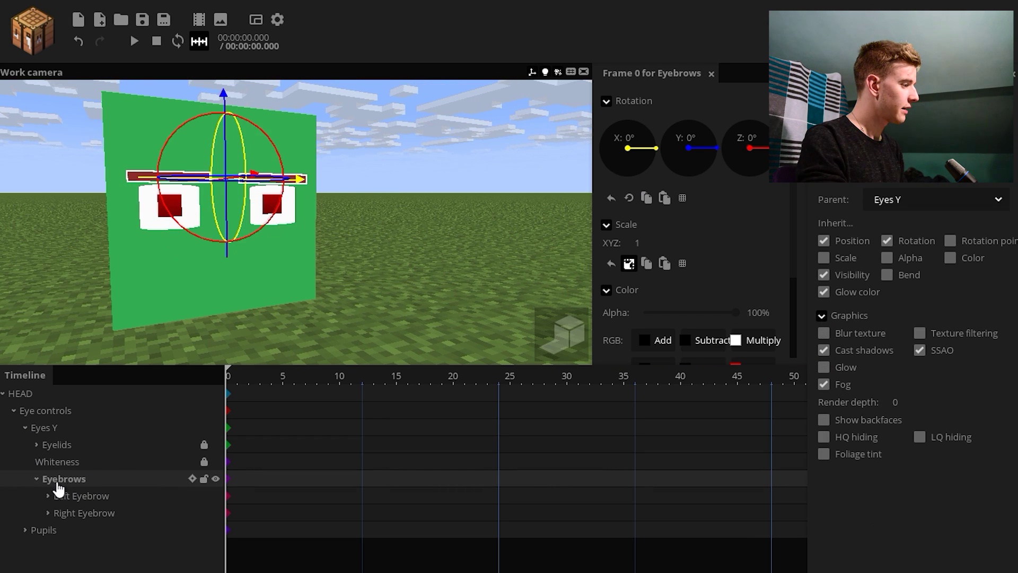
pyautogui.click(36, 478)
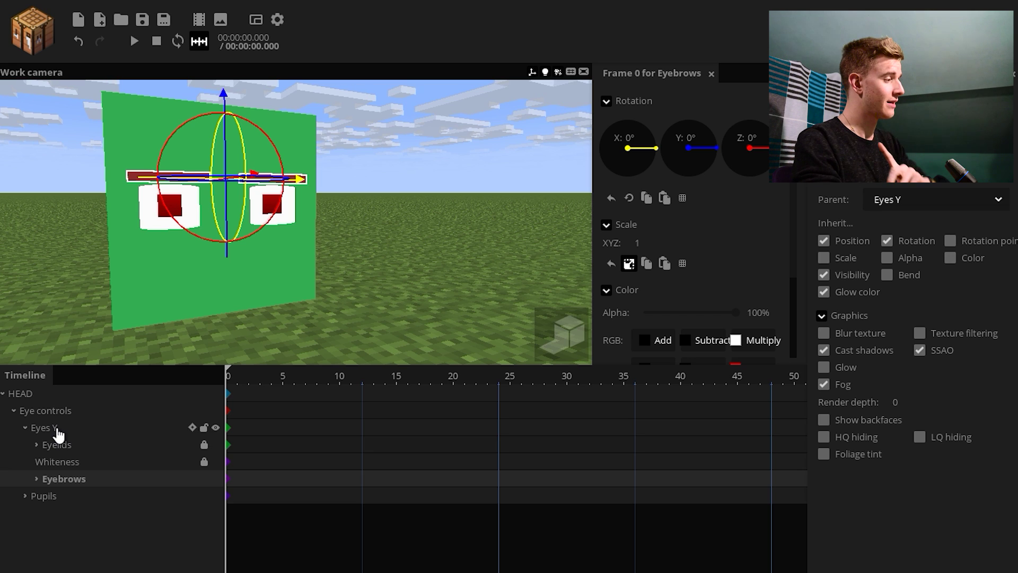
pyautogui.click(57, 431)
pyautogui.click(72, 481)
pyautogui.click(55, 497)
pyautogui.click(14, 410)
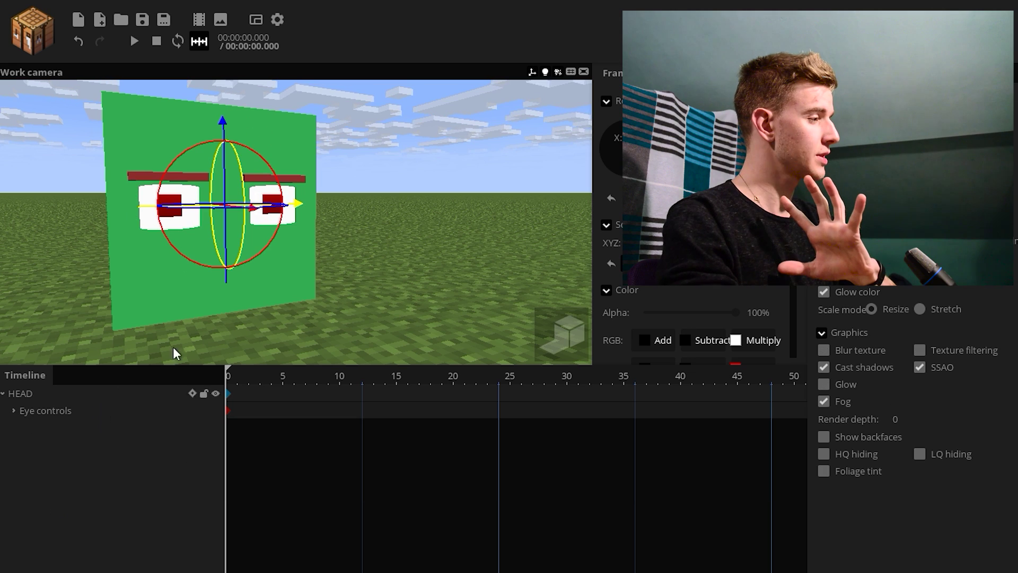
# Step: Create a new instance of the Surface template named Mouth and parent it to HEAD in the timeline
pyautogui.click(204, 335)
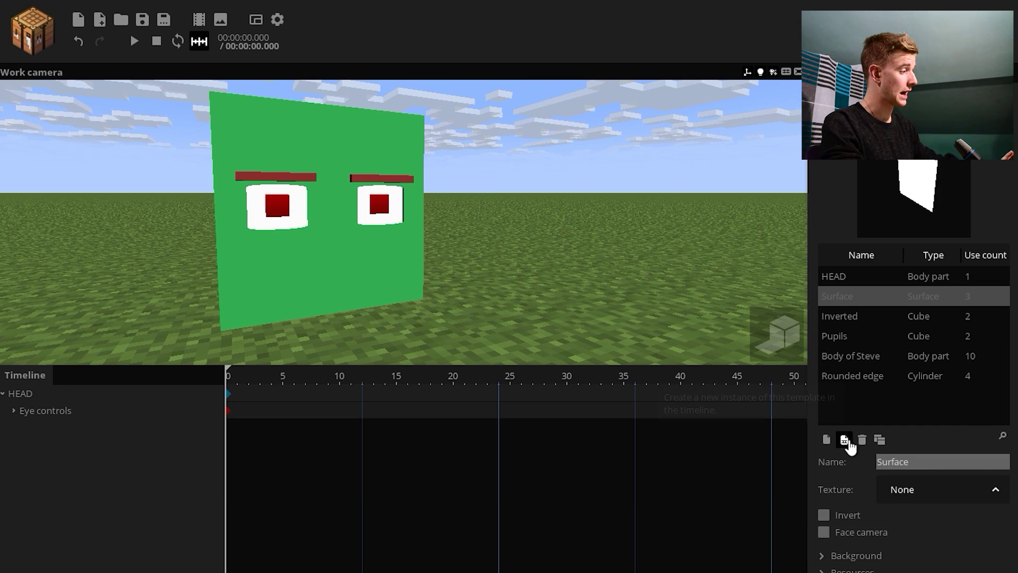
pyautogui.click(846, 440)
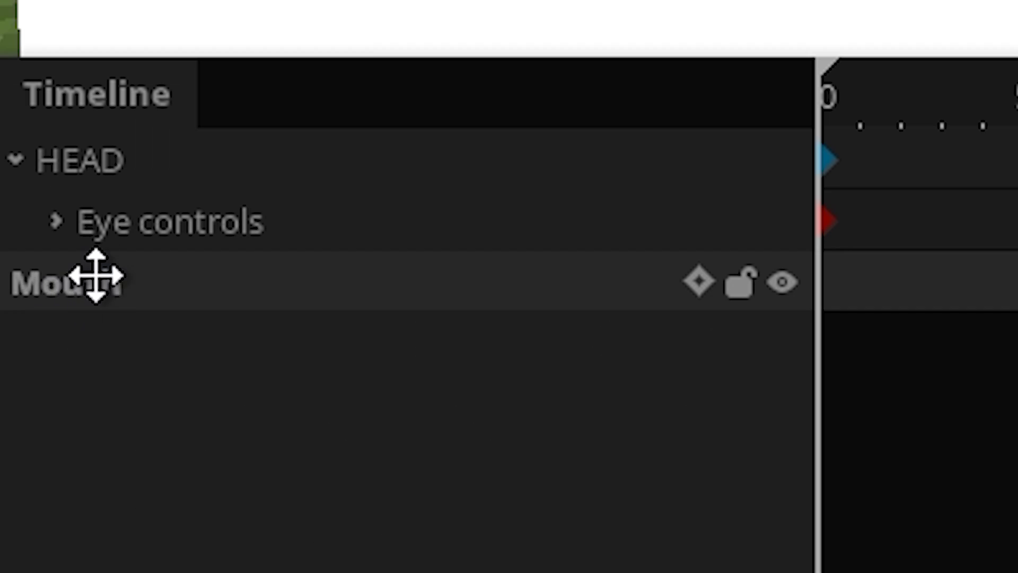
pyautogui.moveTo(26, 426); pyautogui.dragTo(43, 394)
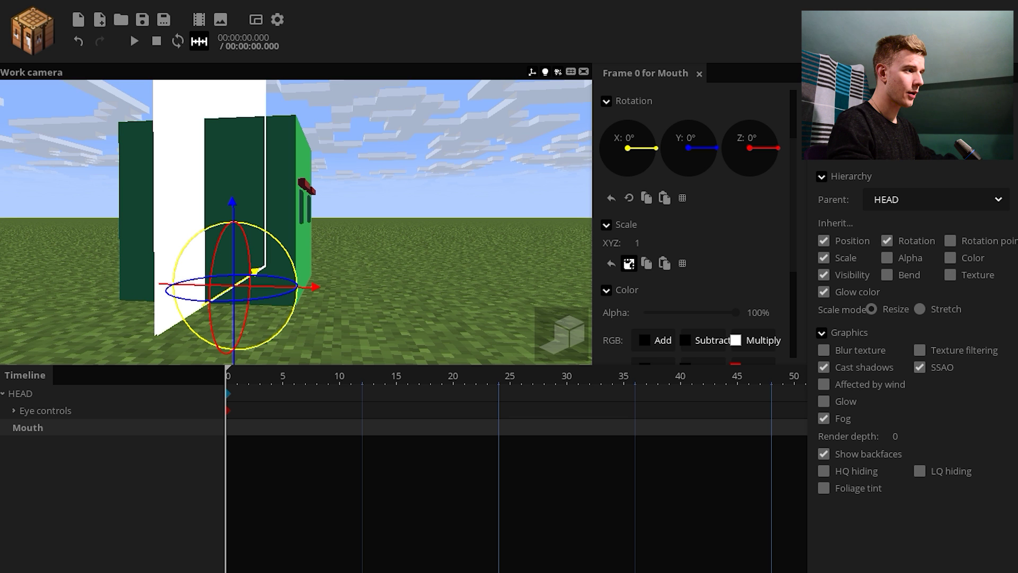
# Step: Set the Mouth's Z position to 4.01 and shrink it to a small strip with scale X 0.13 and Y 0.04
pyautogui.scroll(3, 629, 138)
pyautogui.write('4')
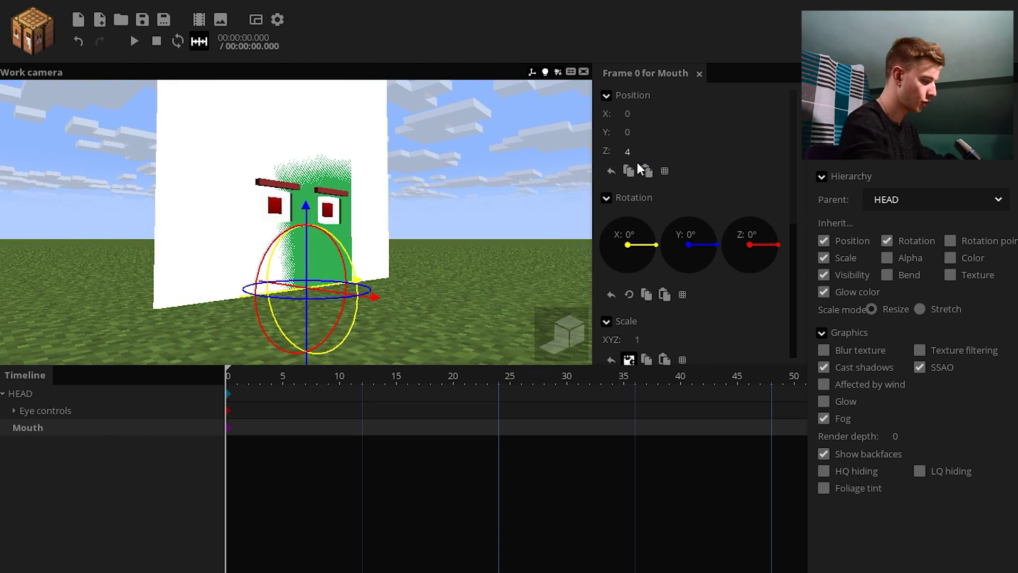
pyautogui.write('.01')
pyautogui.moveTo(432, 261); pyautogui.dragTo(493, 276)
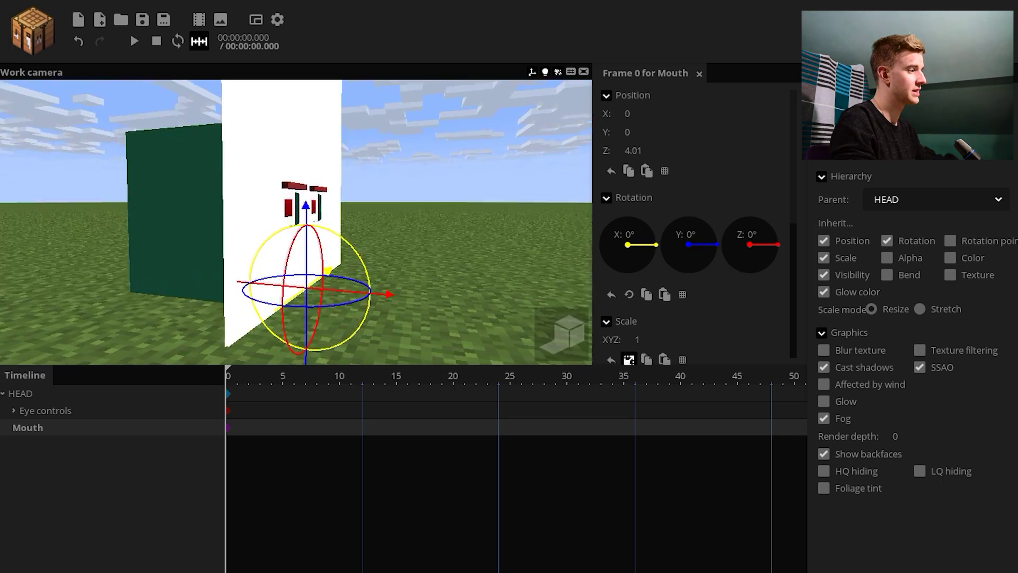
pyautogui.moveTo(403, 262); pyautogui.dragTo(316, 260, button='right')
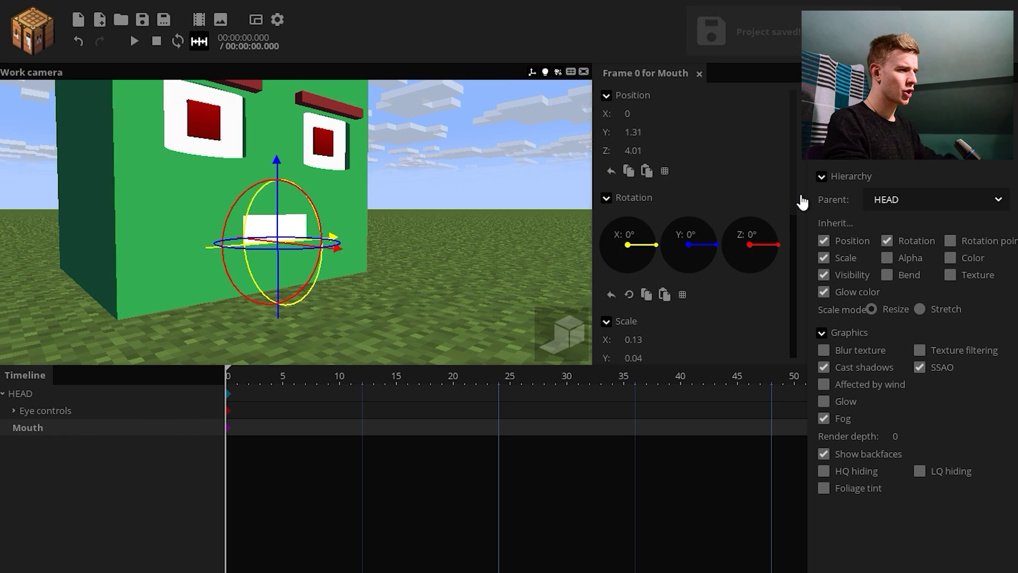
pyautogui.scroll(-3, 643, 241)
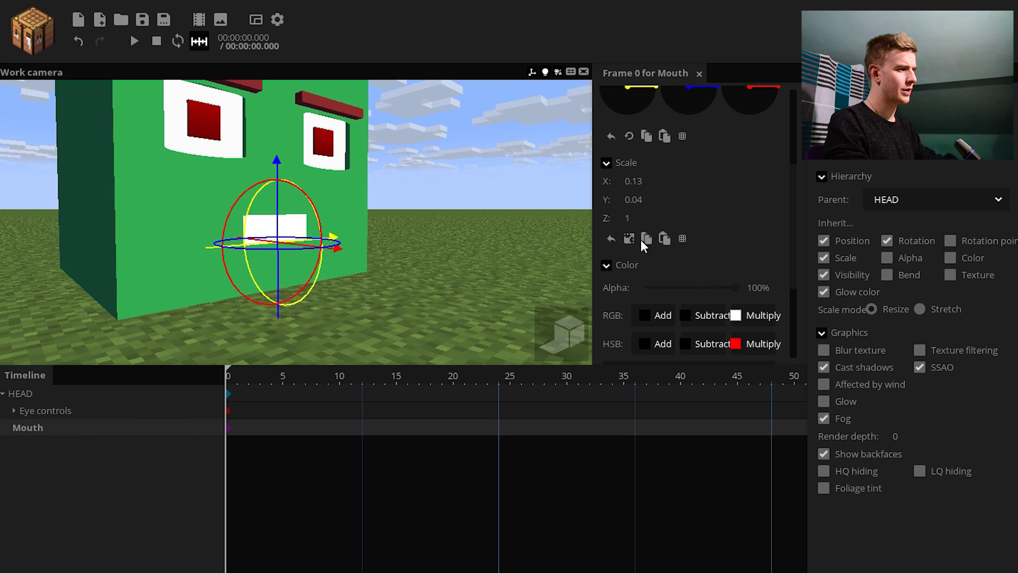
pyautogui.moveTo(671, 208); pyautogui.dragTo(648, 221)
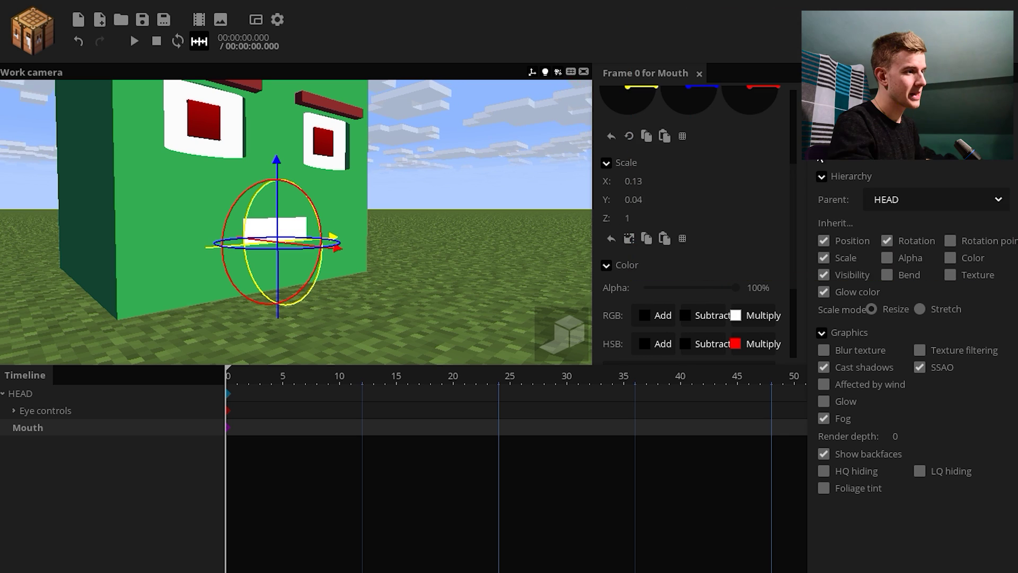
# Step: Set the Mouth's custom rotation point to X 0, Y 5 and Z 0
pyautogui.scroll(2, 842, 189)
pyautogui.rightClick(845, 191)
pyautogui.write('0')
pyautogui.press('Return')
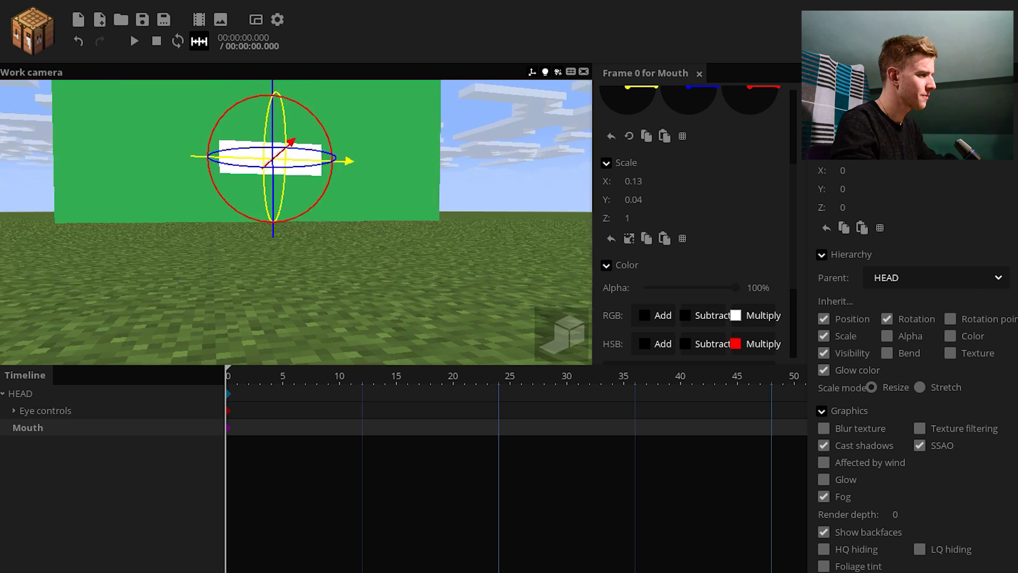
pyautogui.scroll(3, 550, 218)
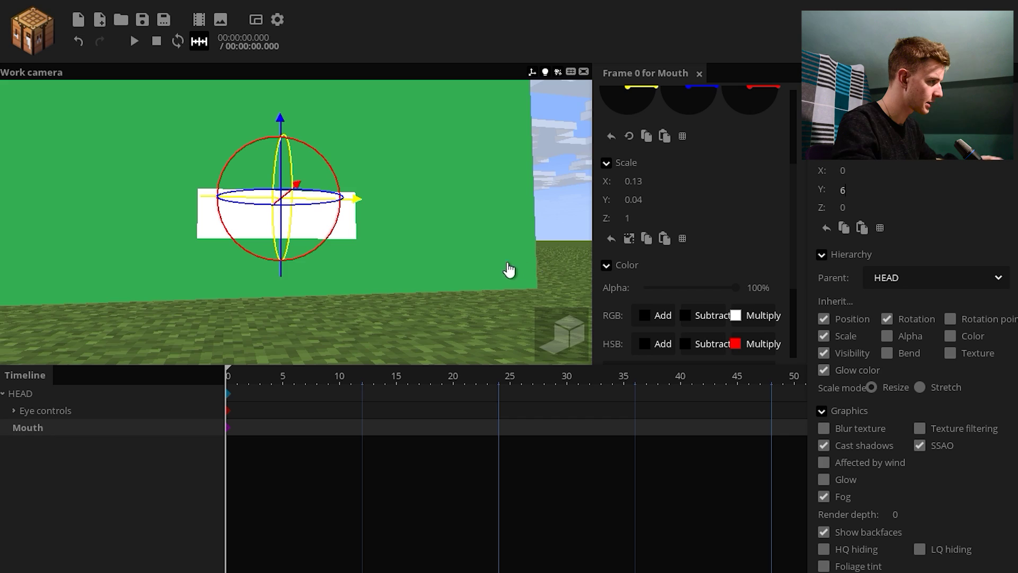
pyautogui.write('5')
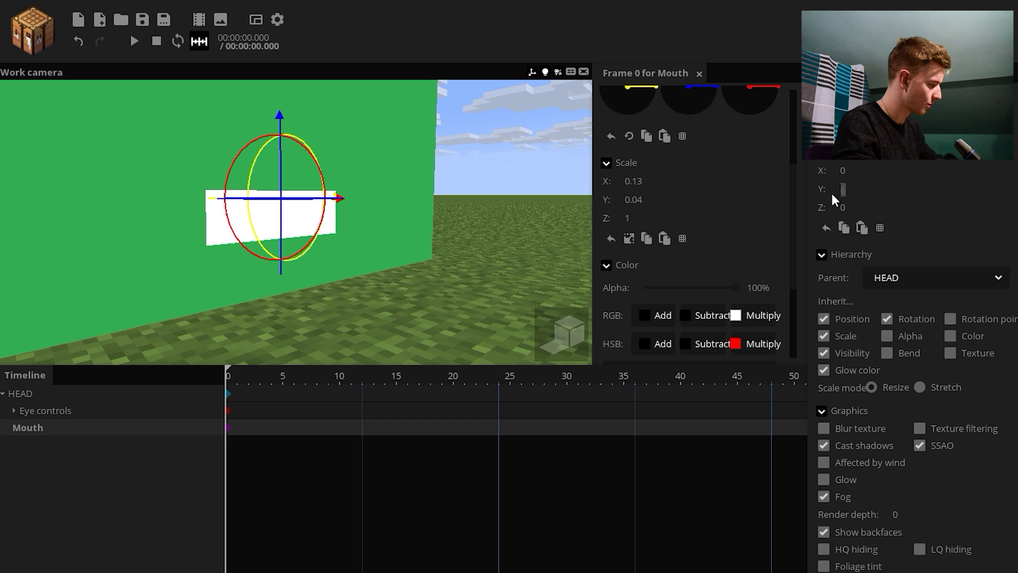
# Step: Reduce the Mouth's Y scale to 0.03 and save the project
pyautogui.moveTo(621, 210)
pyautogui.mouseDown()
pyautogui.moveTo(607, 210)
pyautogui.moveTo(683, 216)
pyautogui.moveTo(589, 227)
pyautogui.moveTo(618, 226)
pyautogui.mouseUp()
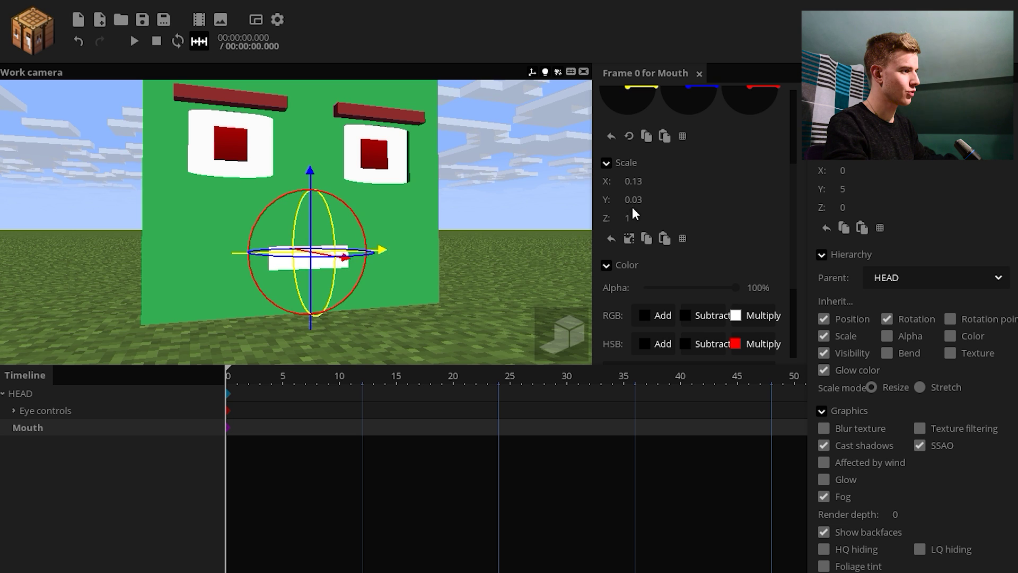
pyautogui.hotkey('ctrl', 's')
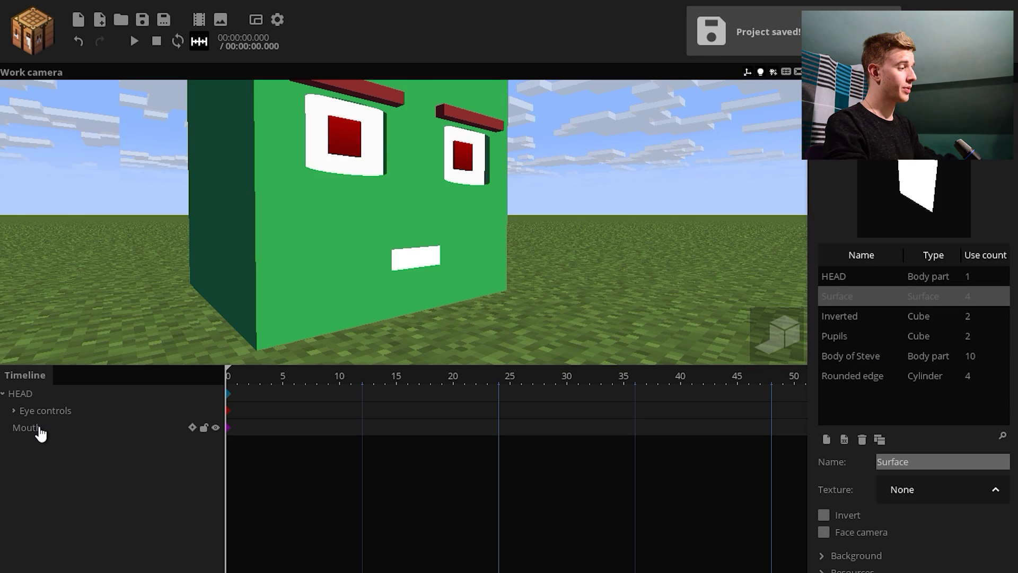
# Step: Transfer the Mouth's position to a parent folder named Mouth XY and reset the Mouth's own position to 0
pyautogui.click(40, 431)
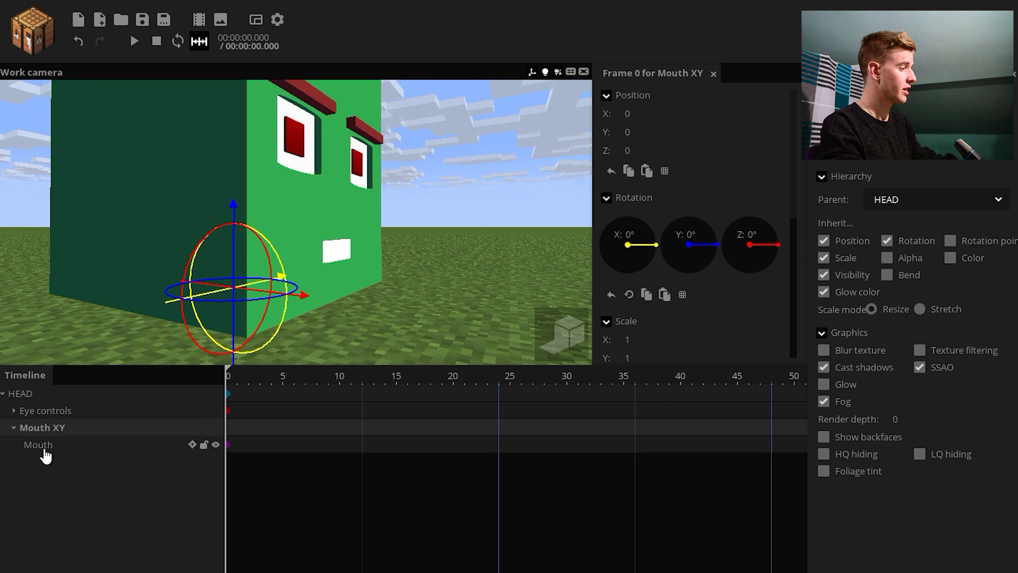
pyautogui.click(45, 450)
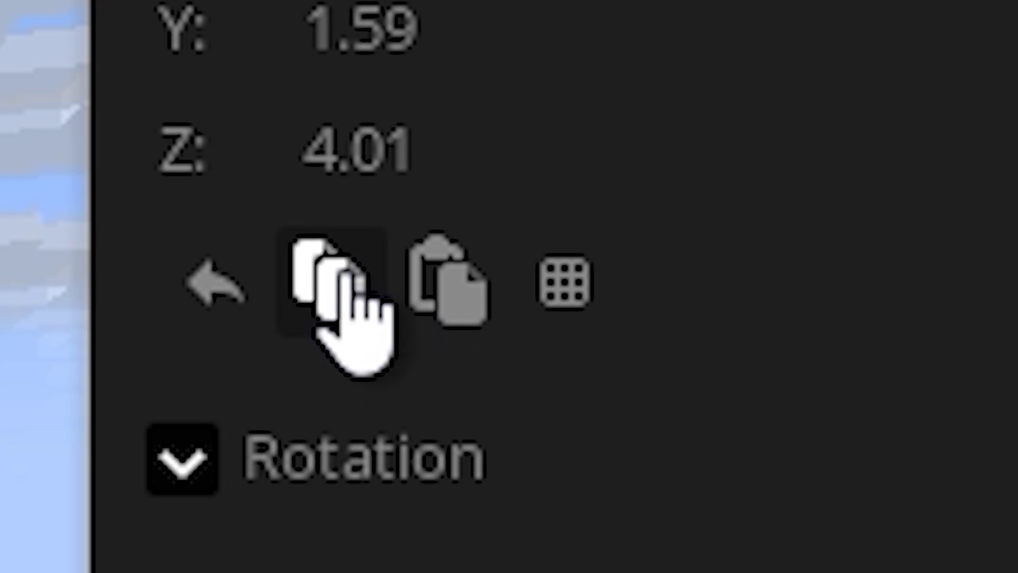
pyautogui.click(629, 171)
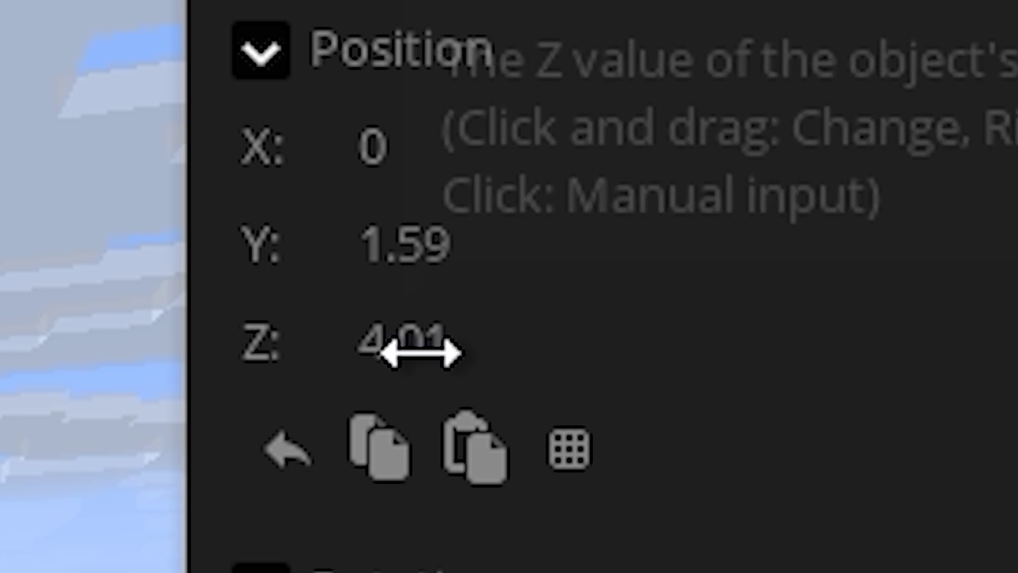
pyautogui.rightClick(421, 352)
pyautogui.click(402, 261)
pyautogui.write('0')
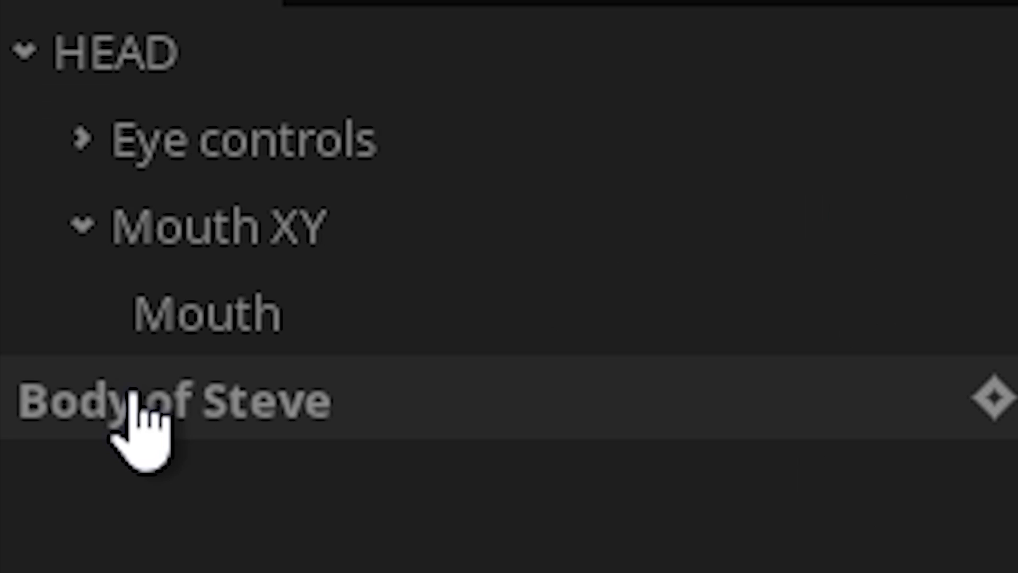
# Step: Parent the Body of Steve instance to the Mouth, and rename the Mouth to // and lock it
pyautogui.moveTo(27, 460)
pyautogui.mouseDown()
pyautogui.moveTo(59, 454)
pyautogui.moveTo(30, 447)
pyautogui.mouseUp()
pyautogui.click(265, 329)
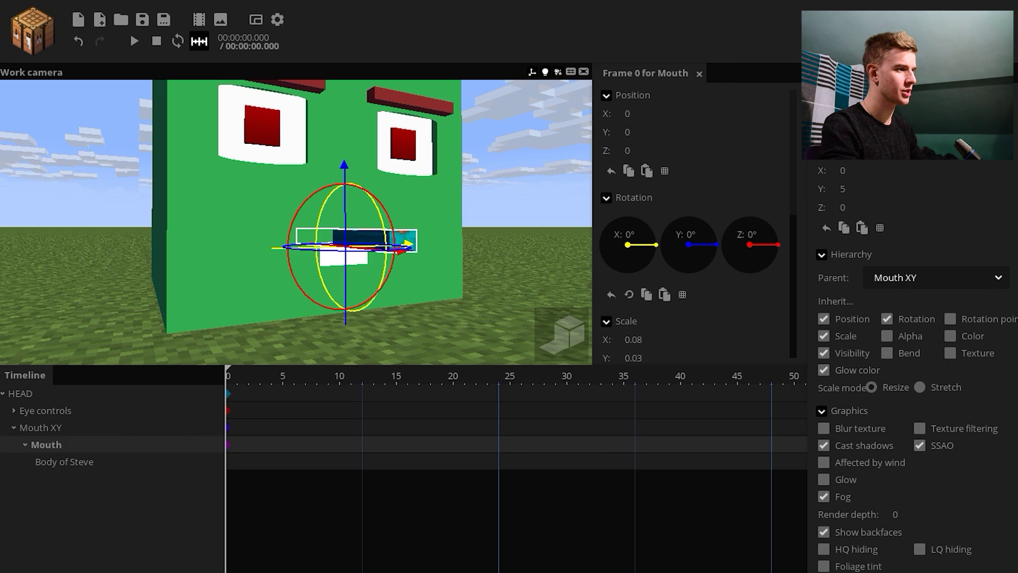
pyautogui.write('//')
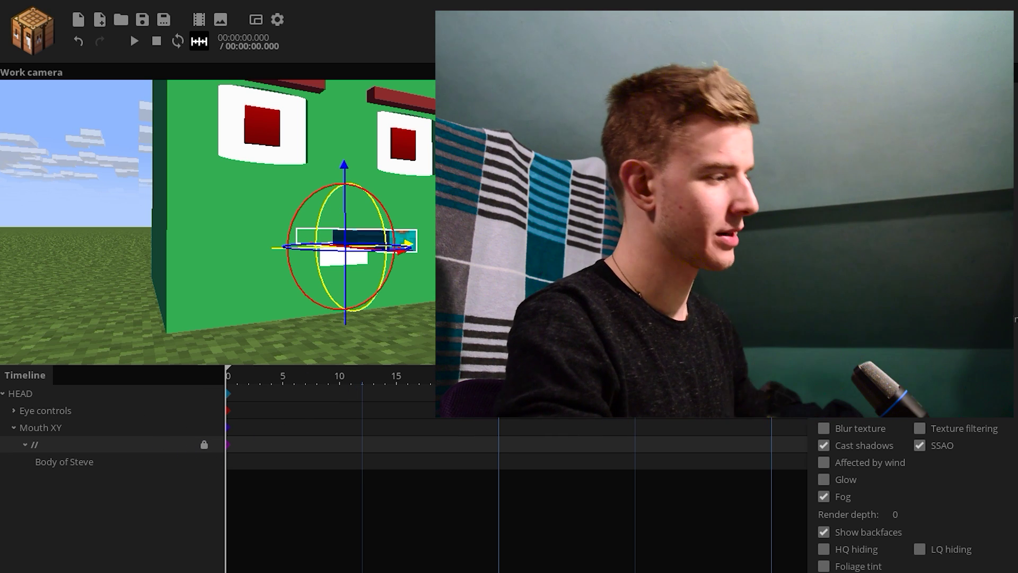
# Step: Set the scale mode of Body of Steve to Stretch and its Y rotation to 90°
pyautogui.click(84, 465)
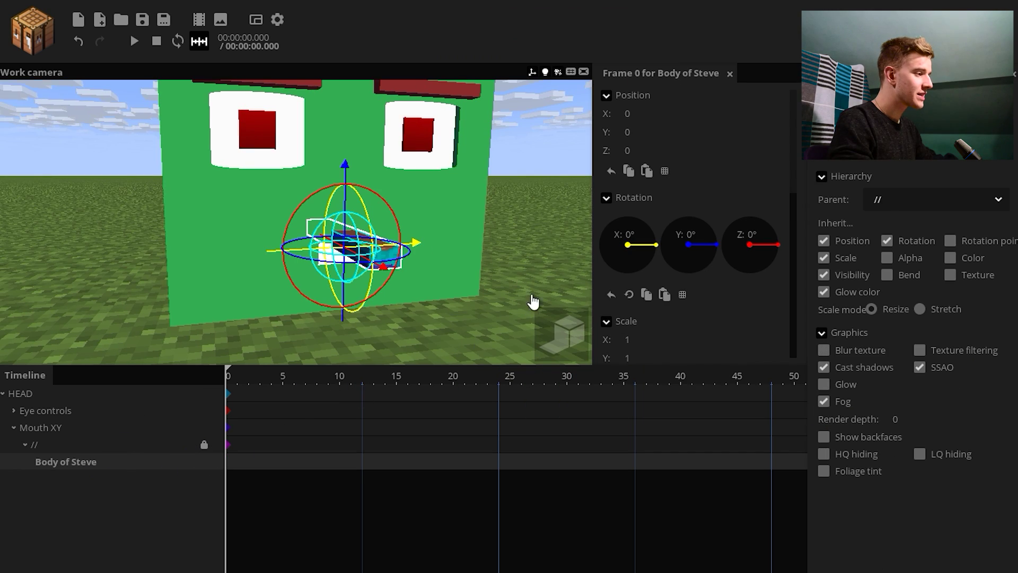
pyautogui.moveTo(538, 293); pyautogui.dragTo(506, 220)
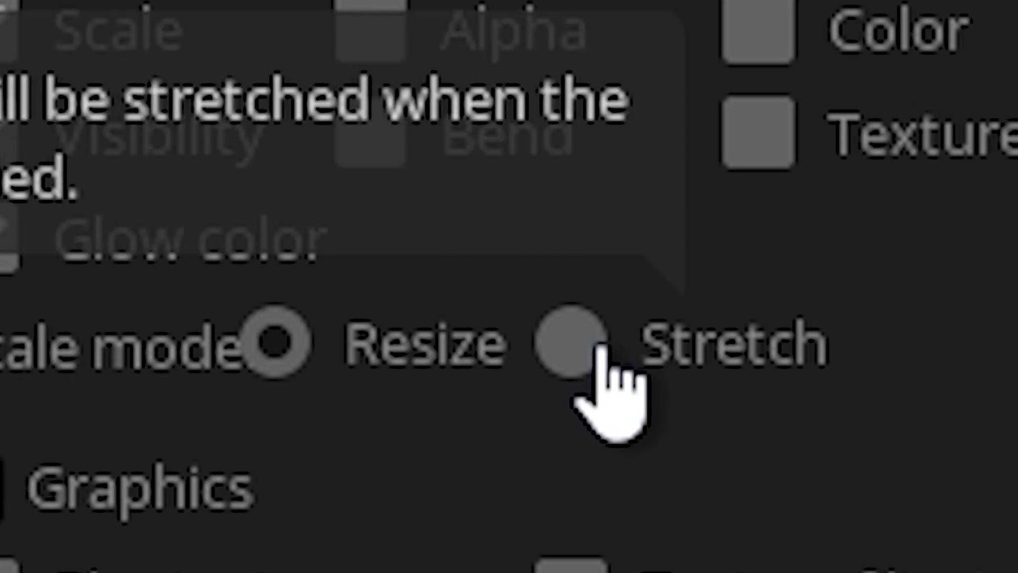
pyautogui.click(922, 309)
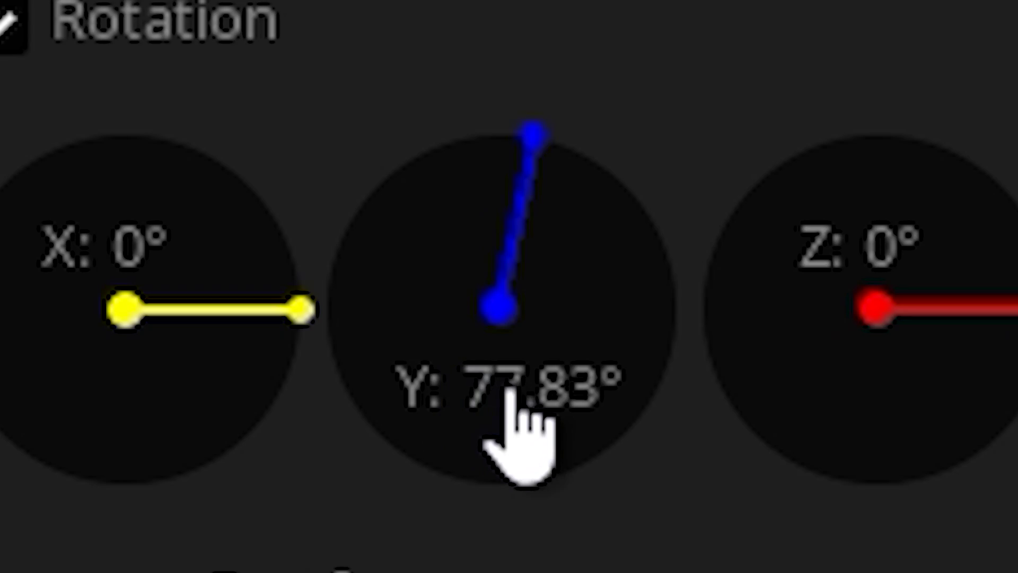
pyautogui.click(685, 257)
pyautogui.write('90')
pyautogui.press('Return')
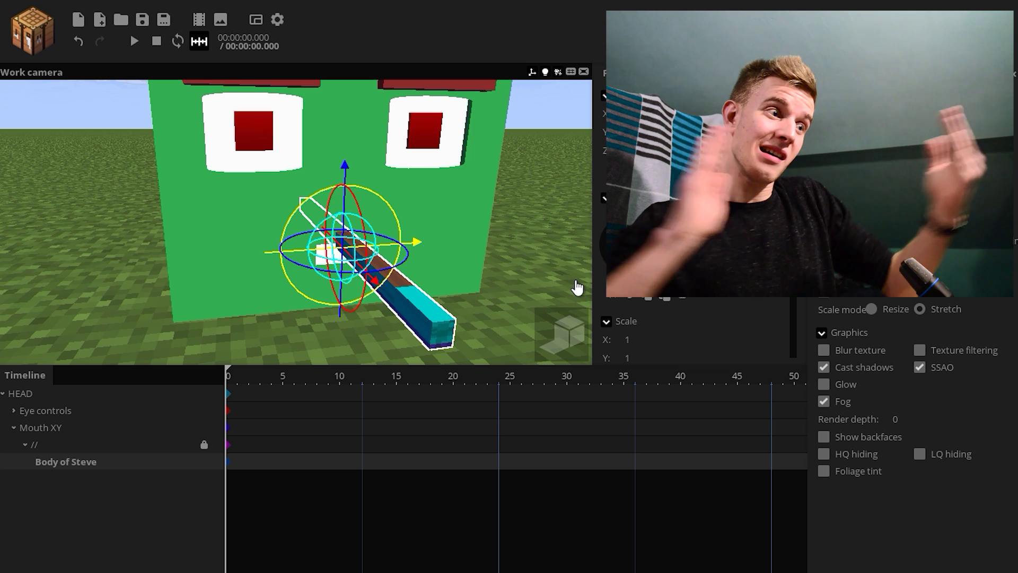
# Step: Try the Resize scale mode on Body of Steve to compare it with Stretch
pyautogui.click(871, 310)
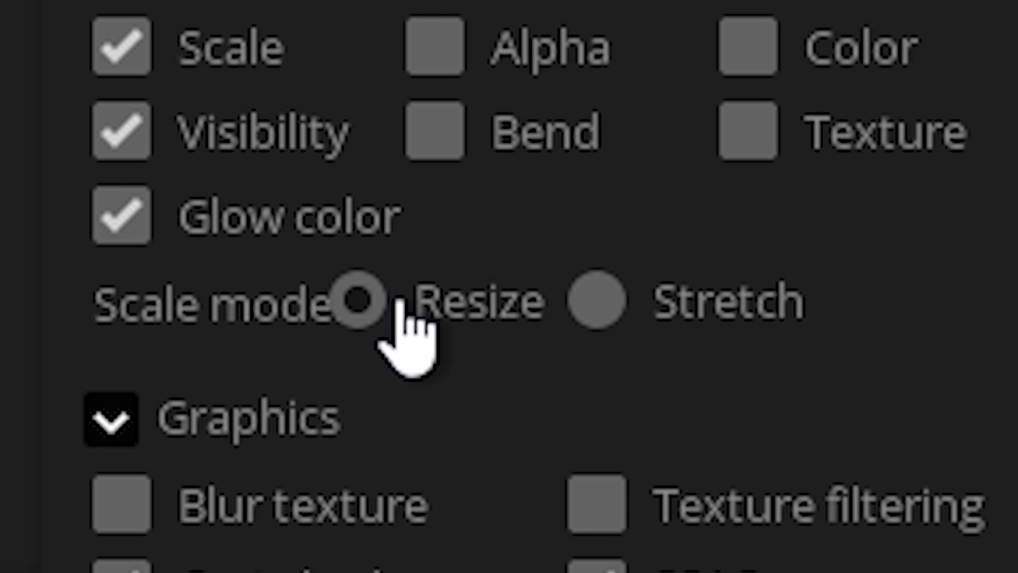
pyautogui.moveTo(689, 223)
pyautogui.mouseDown()
pyautogui.moveTo(716, 261)
pyautogui.moveTo(693, 206)
pyautogui.mouseUp()
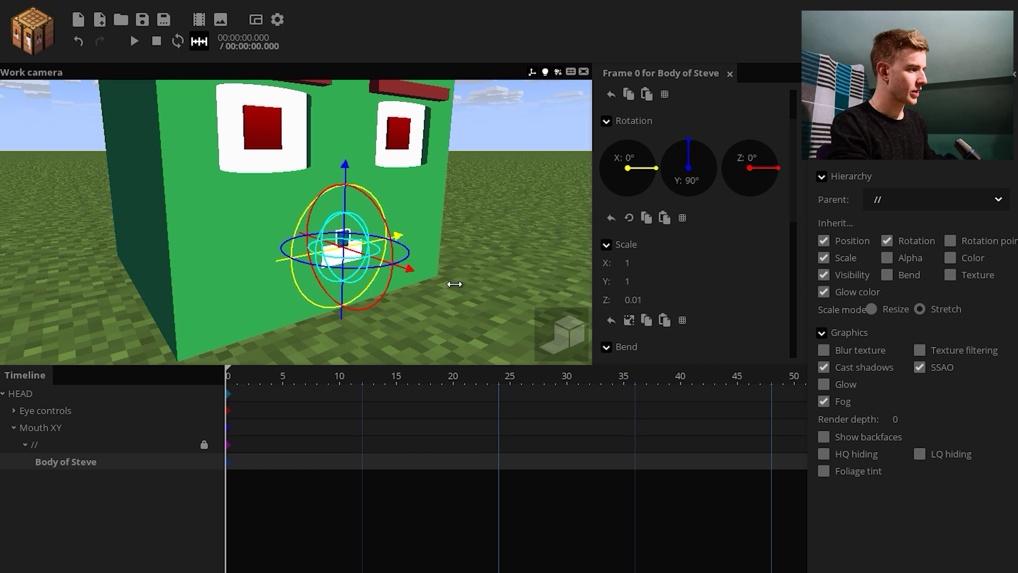
# Step: Rotate Body of Steve 90° about X and flatten its Z scale to 0.00
pyautogui.moveTo(443, 247); pyautogui.dragTo(371, 241)
pyautogui.scroll(3, 444, 246)
pyautogui.click(630, 158)
pyautogui.write('90')
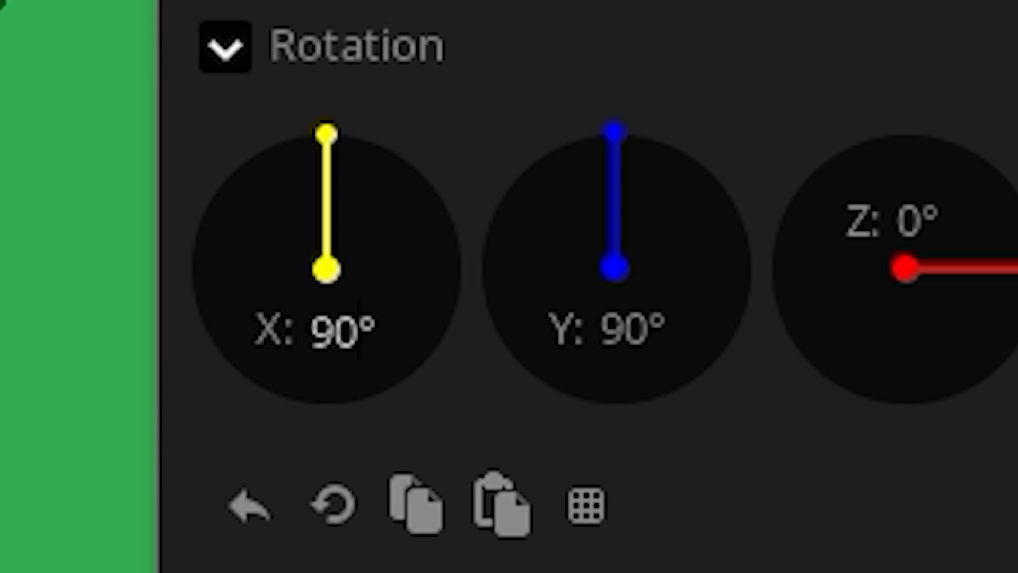
pyautogui.moveTo(372, 274); pyautogui.dragTo(391, 214)
pyautogui.moveTo(374, 319); pyautogui.dragTo(395, 292)
pyautogui.scroll(-5, 704, 186)
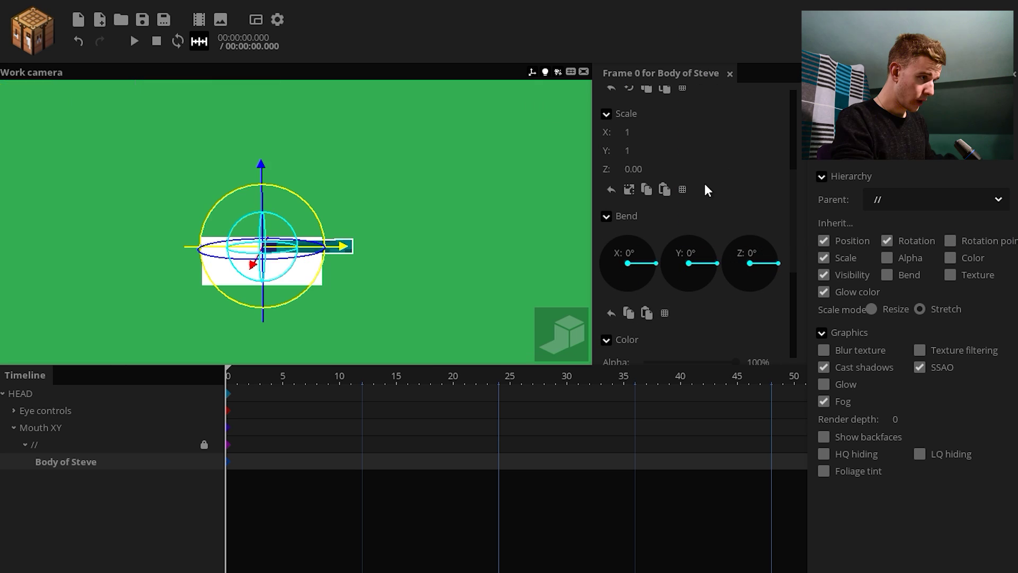
# Step: Set Body of Steve's Y scale to 4 and its custom rotation point Z to -1.25
pyautogui.scroll(8, 665, 193)
pyautogui.write('8')
pyautogui.moveTo(443, 207); pyautogui.dragTo(476, 207)
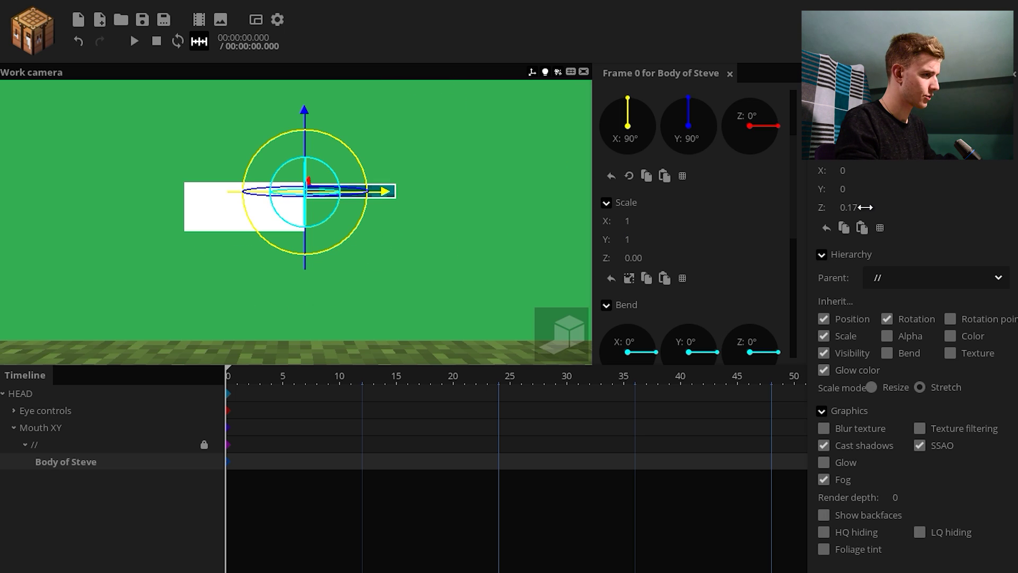
pyautogui.hotkey('ctrl', 'z')
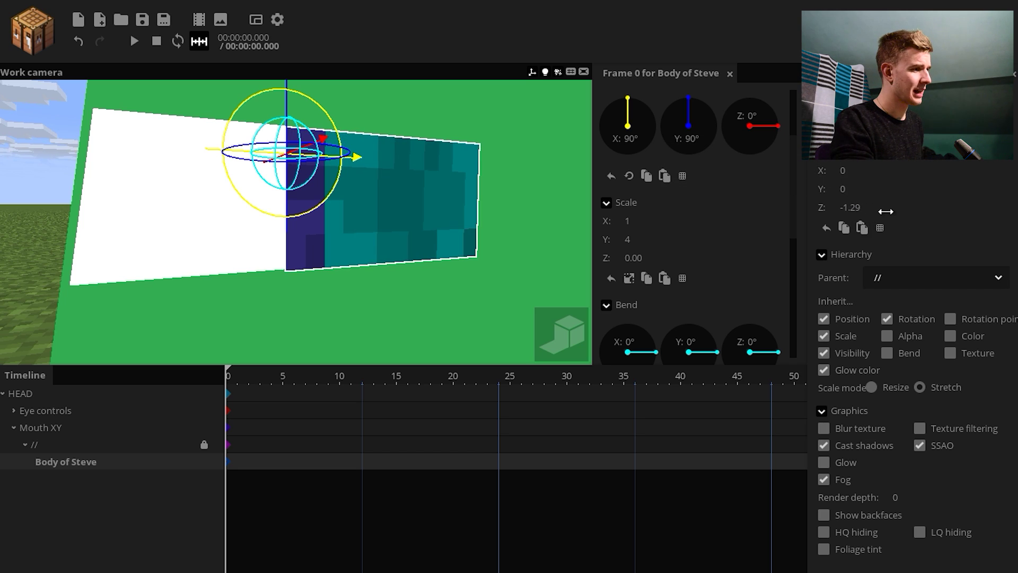
pyautogui.moveTo(886, 212); pyautogui.dragTo(857, 216)
pyautogui.click(875, 212)
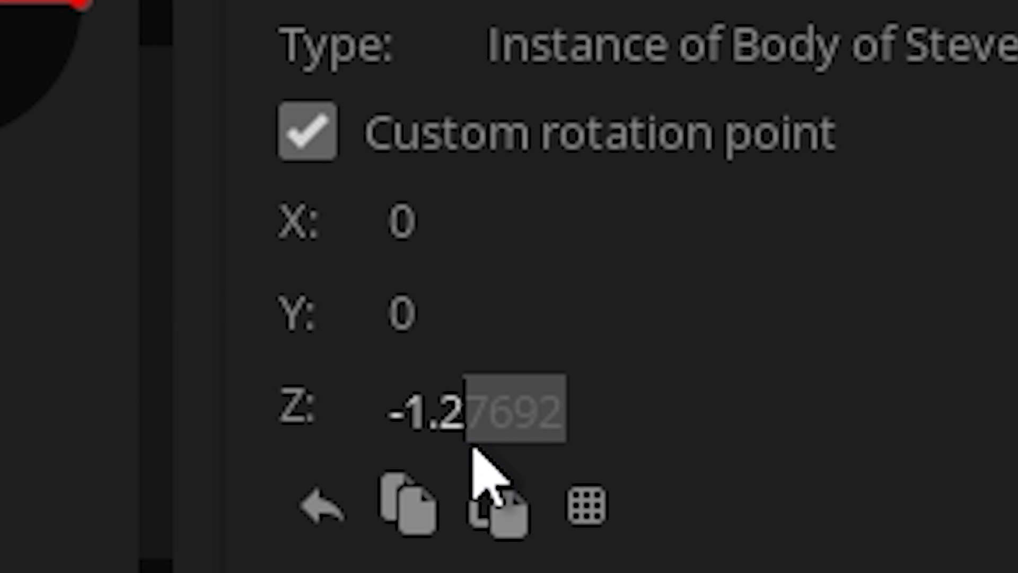
pyautogui.write('5')
pyautogui.press('Return')
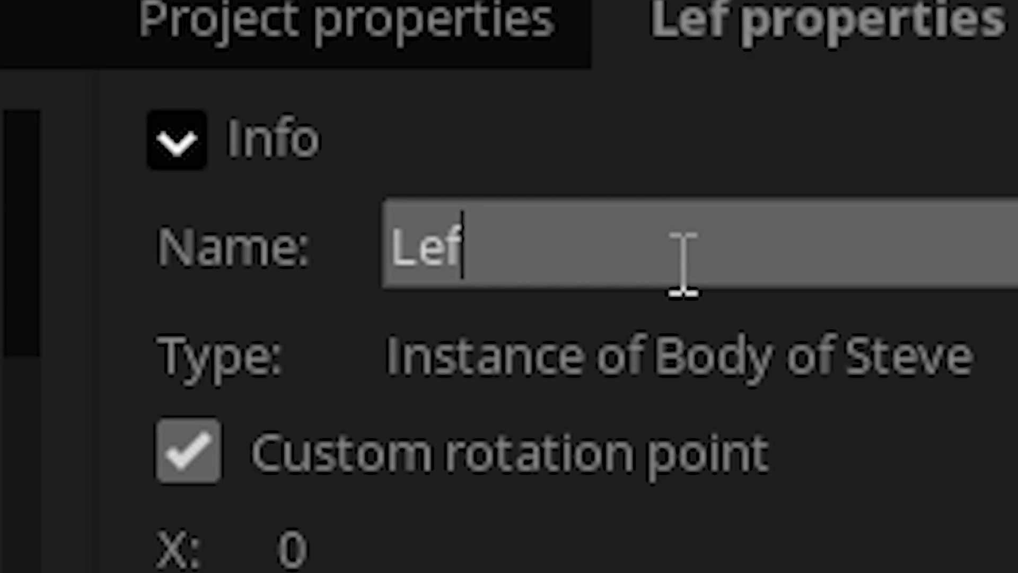
# Step: Rename Body of Steve to Left and place it in a folder named Smile/Frown under //
pyautogui.write('t')
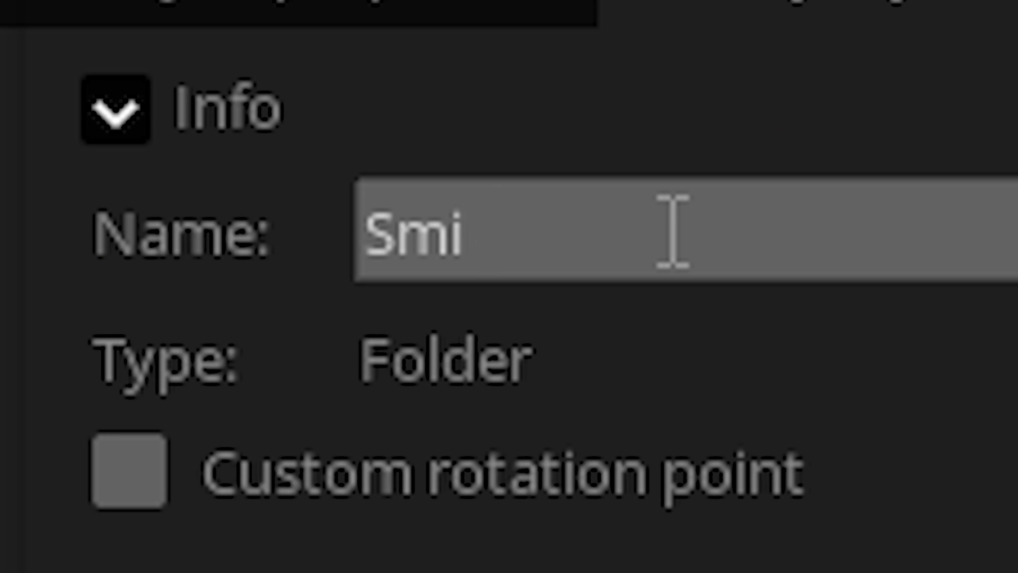
pyautogui.write('le/Frown')
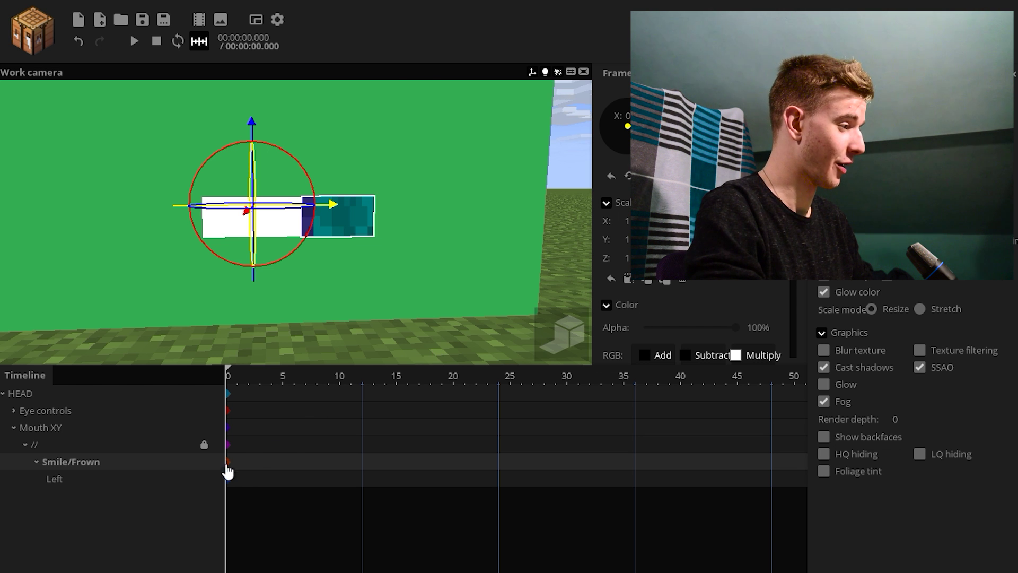
# Step: Try a black mix color at 100% on Left, and return the mix color to white at 0%
pyautogui.click(228, 474)
pyautogui.click(685, 233)
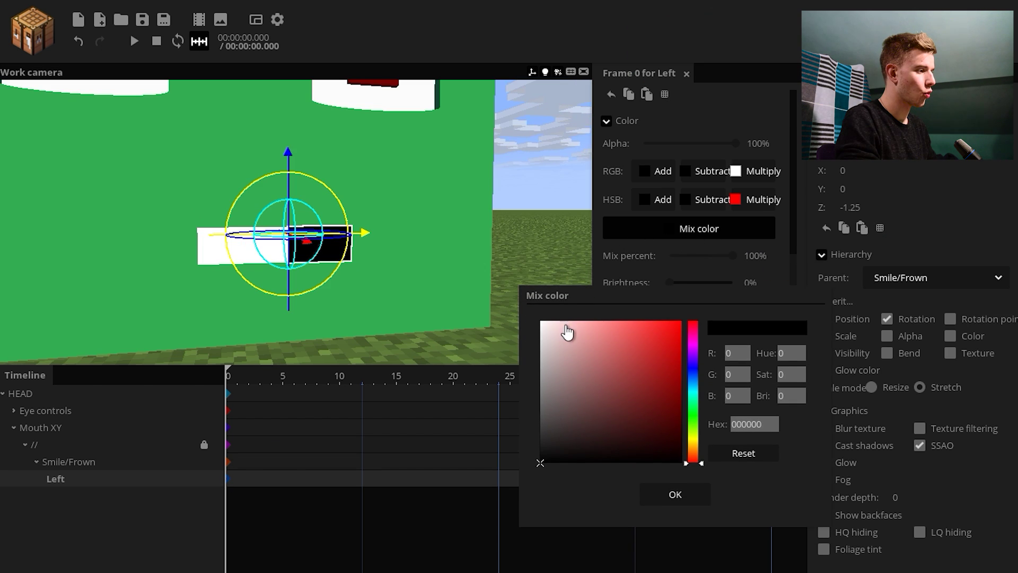
pyautogui.click(562, 332)
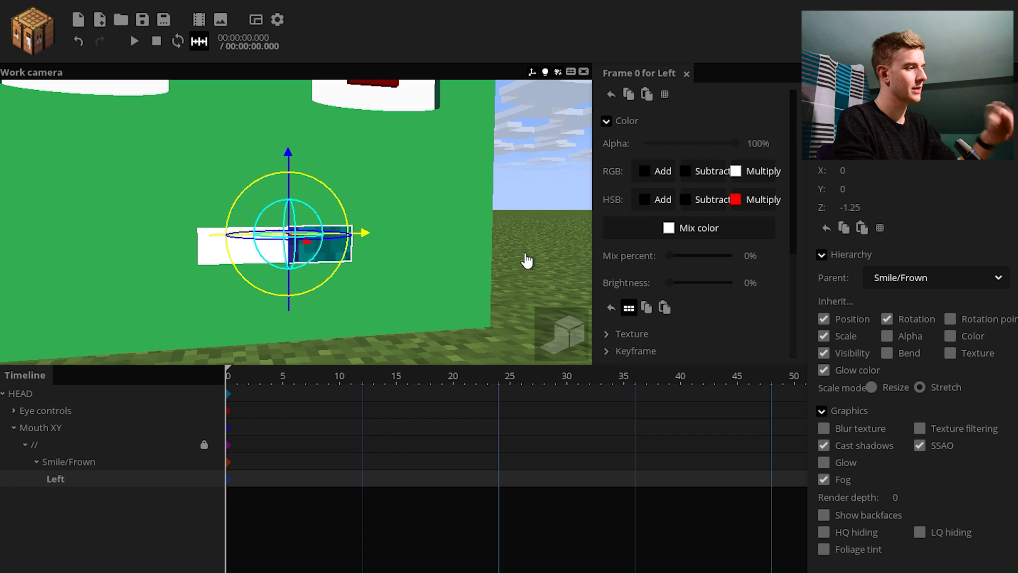
# Step: Duplicate the Left mouth piece, nest the copy under the original Left, and reset the copy's scale to 1
pyautogui.click(527, 259)
pyautogui.click(80, 475)
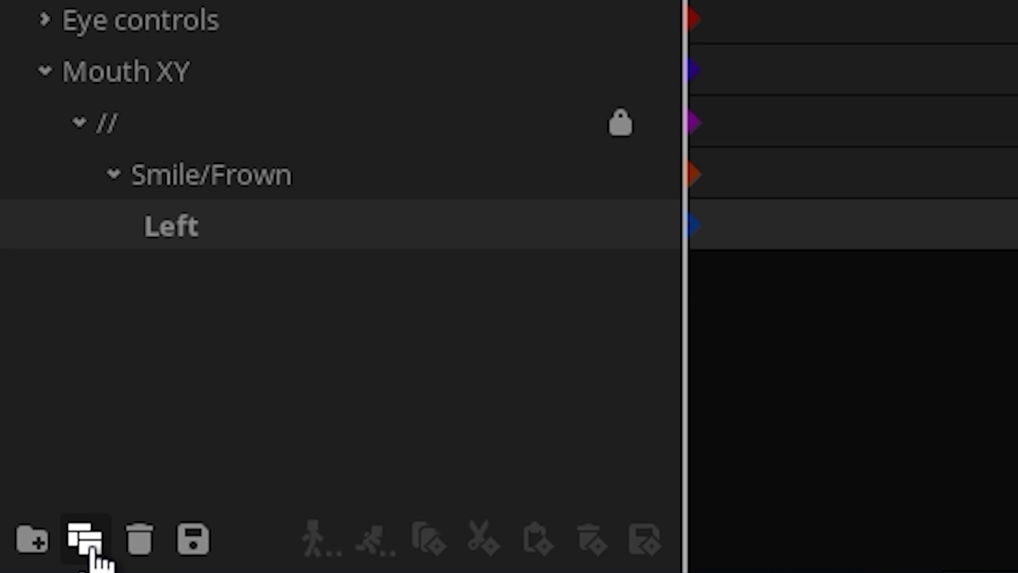
pyautogui.click(90, 543)
pyautogui.moveTo(62, 496); pyautogui.dragTo(70, 484)
pyautogui.moveTo(212, 242); pyautogui.dragTo(189, 226)
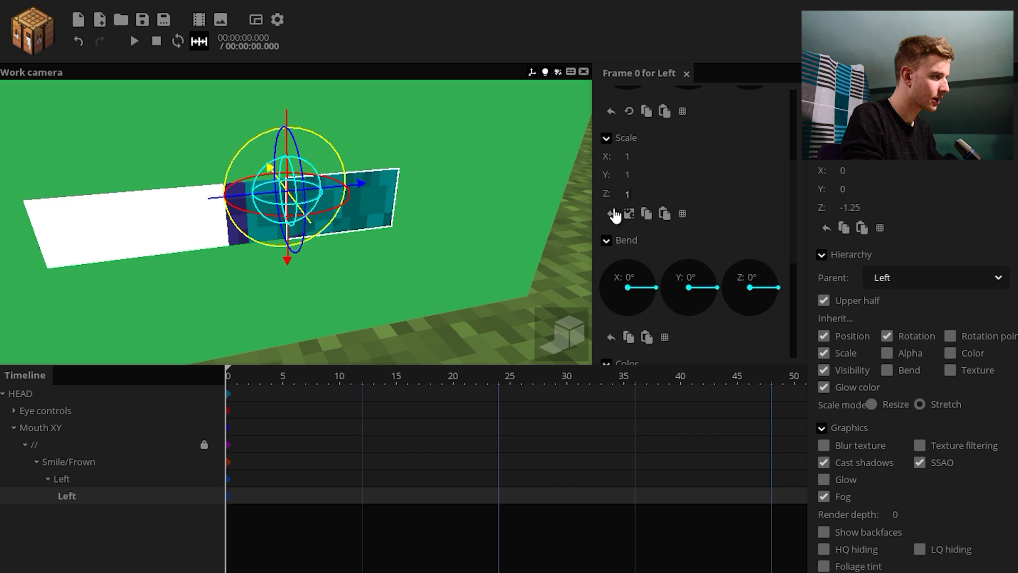
pyautogui.moveTo(503, 243); pyautogui.dragTo(484, 213)
pyautogui.scroll(-3, 482, 206)
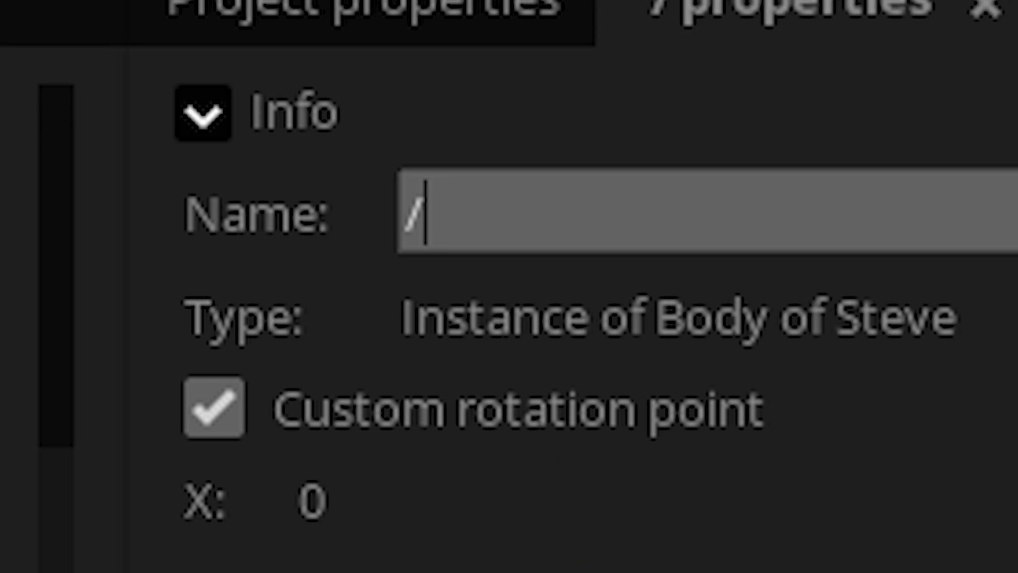
# Step: Rename the nested copy to // with bend inheritance enabled, and nest a duplicate of it under it
pyautogui.write('/')
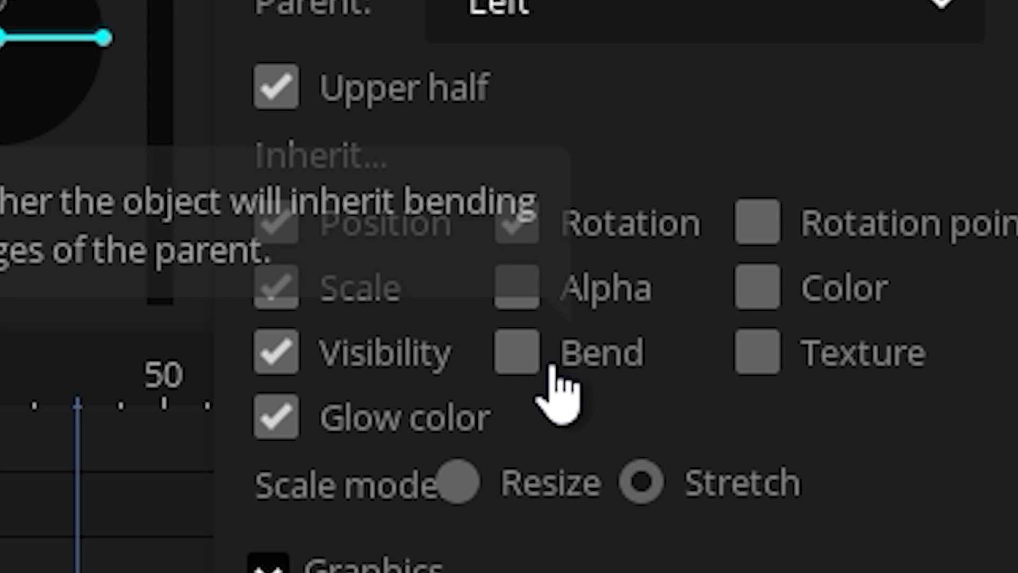
pyautogui.click(553, 366)
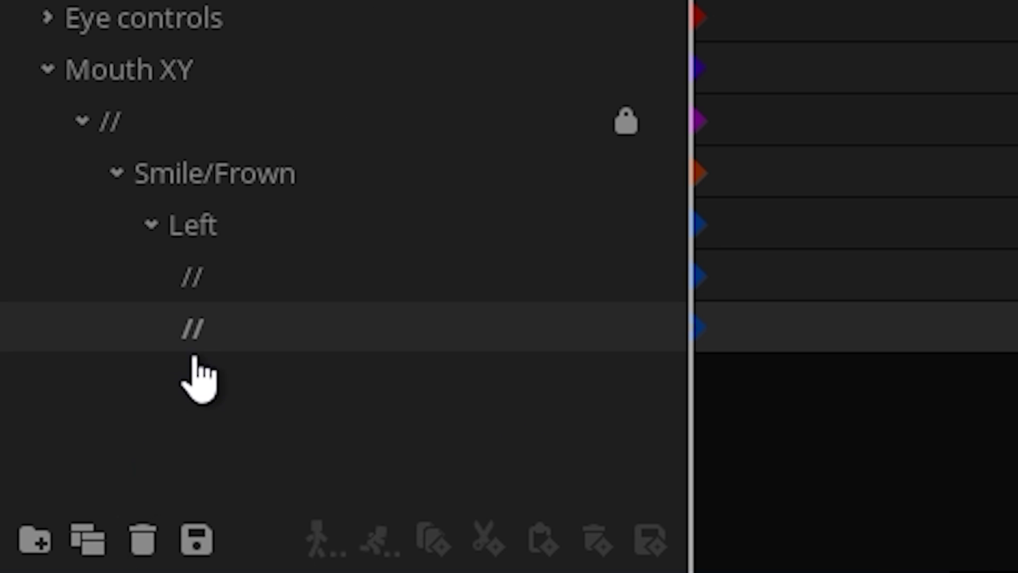
pyautogui.moveTo(196, 353); pyautogui.dragTo(191, 297)
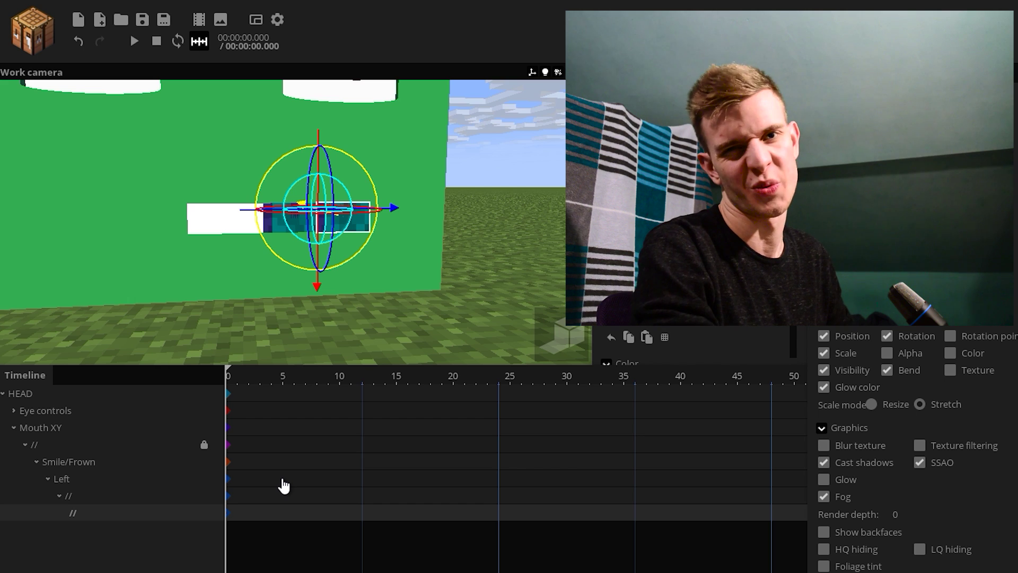
# Step: Try bending the Left mouth piece, and remove the Steve texture from its two nested // copies
pyautogui.click(136, 478)
pyautogui.moveTo(297, 256); pyautogui.dragTo(290, 254)
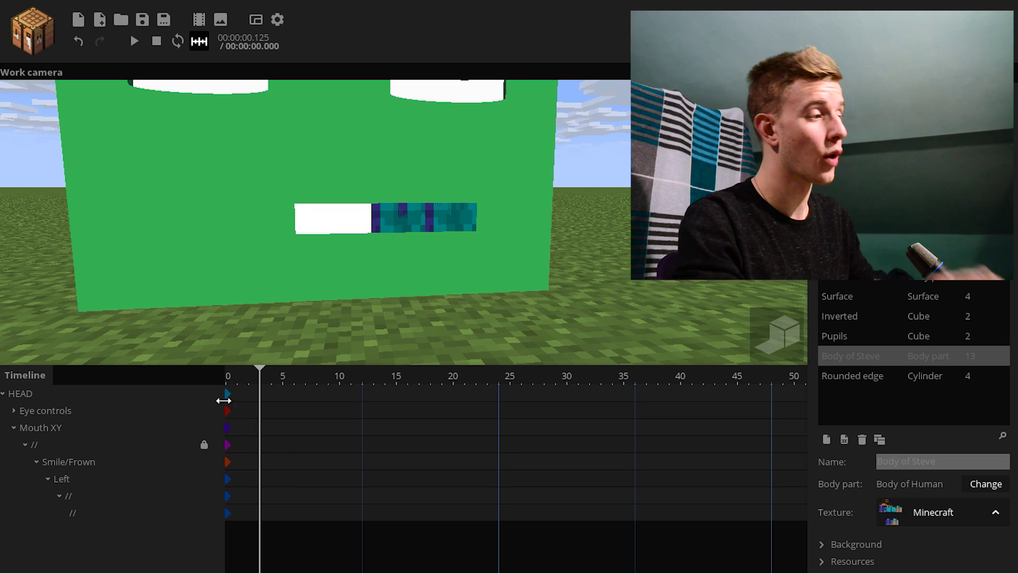
pyautogui.click(94, 518)
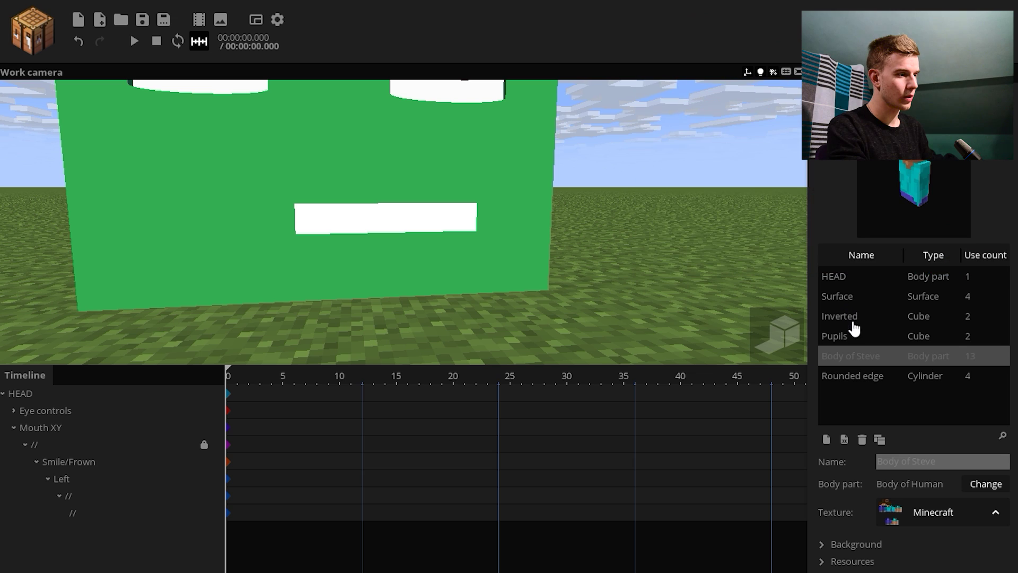
# Step: Add a Rounded edge instance under the innermost // piece and set its scale mode to Stretch
pyautogui.moveTo(853, 375); pyautogui.dragTo(511, 481)
pyautogui.moveTo(34, 533); pyautogui.dragTo(74, 512)
pyautogui.click(71, 512)
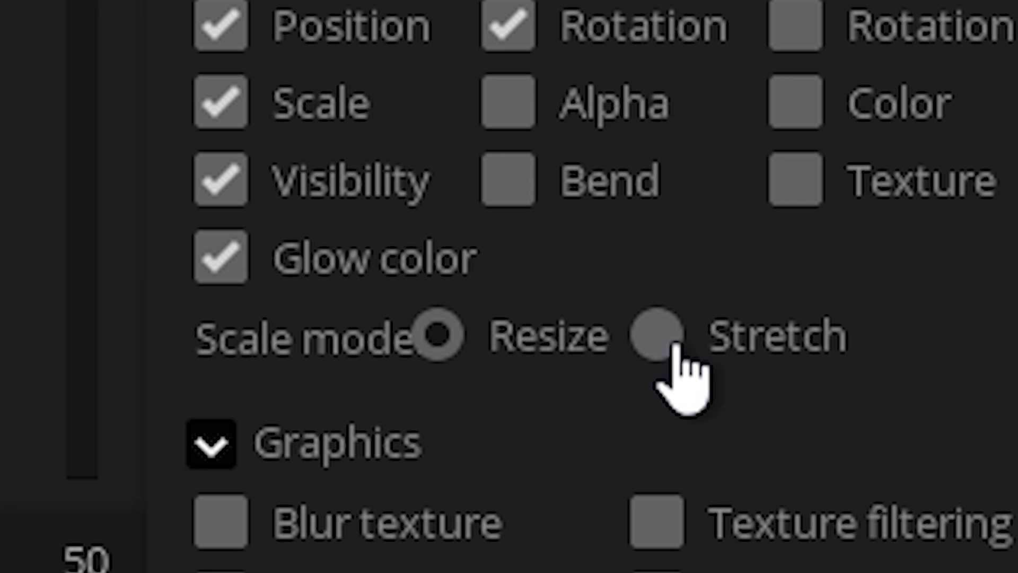
pyautogui.click(922, 327)
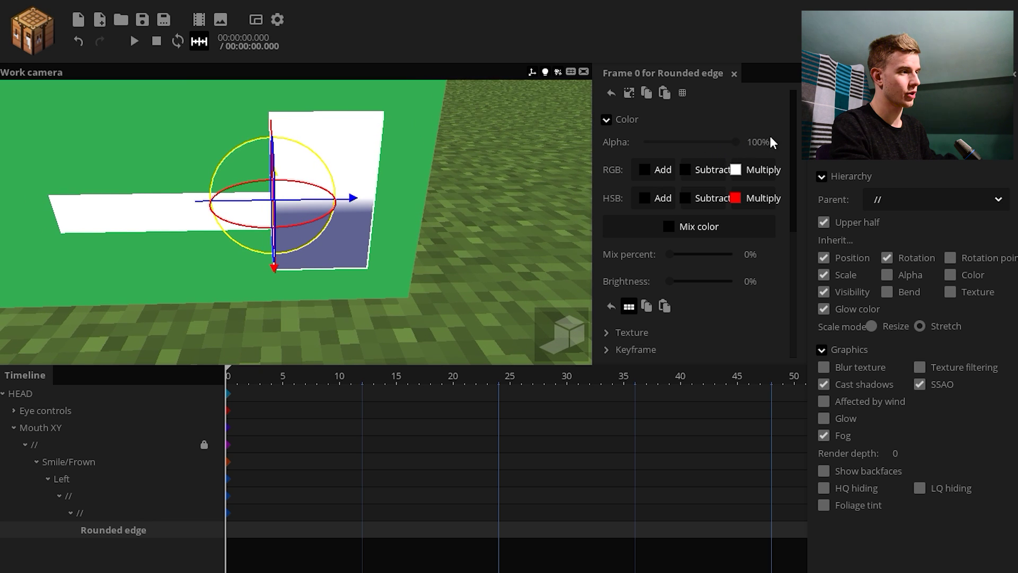
# Step: Rotate Rounded edge to 90° about Z and set its Z position to 1
pyautogui.scroll(-5, 770, 139)
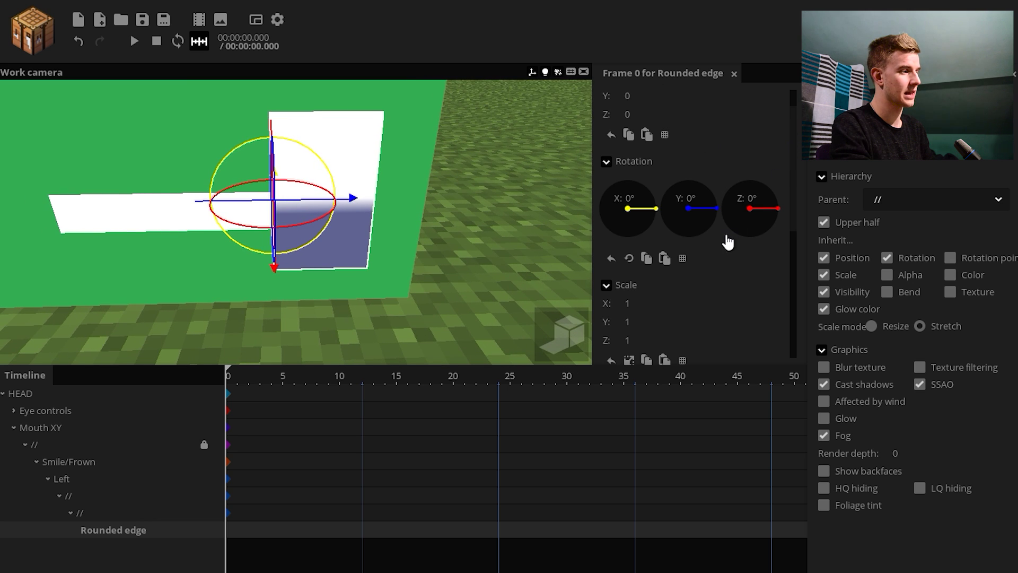
pyautogui.moveTo(743, 226); pyautogui.dragTo(757, 206)
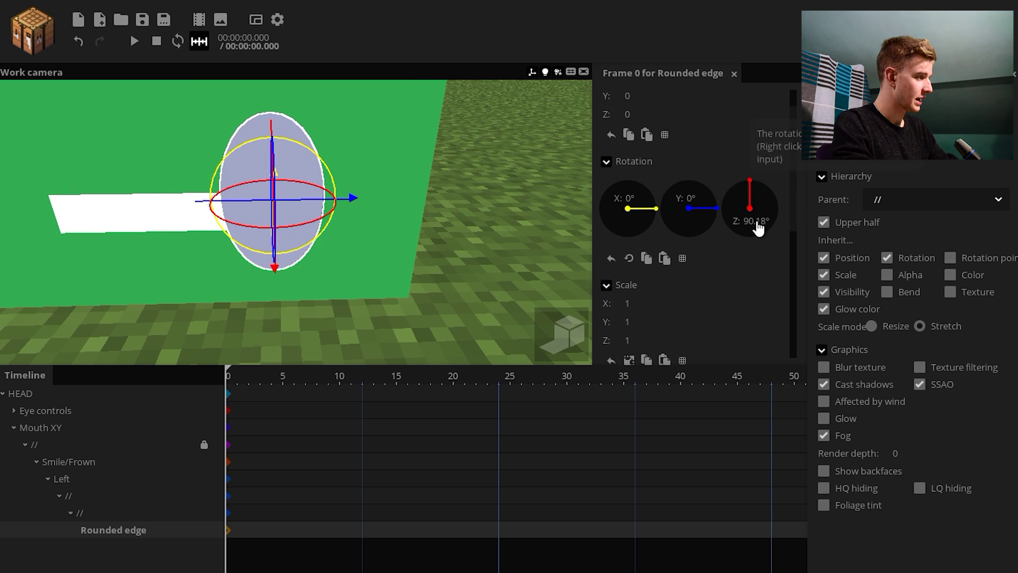
pyautogui.click(758, 221)
pyautogui.write('90')
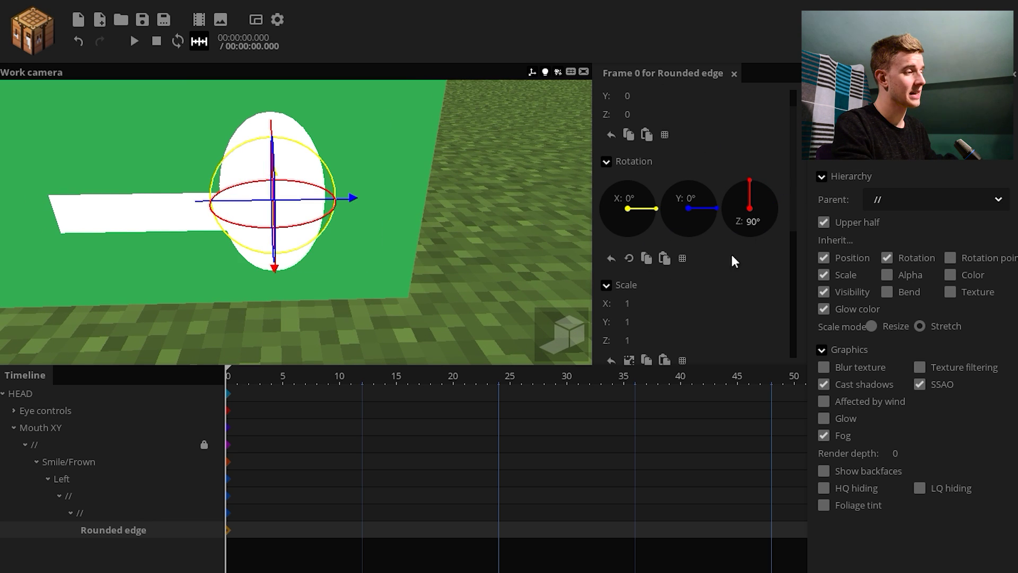
pyautogui.moveTo(782, 191)
pyautogui.mouseDown()
pyautogui.moveTo(790, 231)
pyautogui.moveTo(778, 202)
pyautogui.mouseUp()
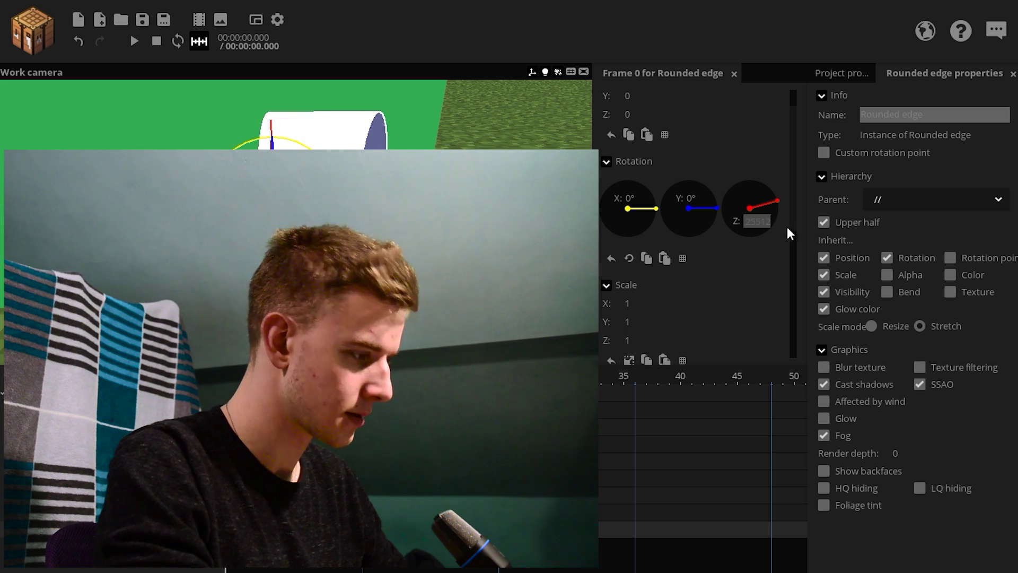
pyautogui.click(749, 221)
pyautogui.write('90')
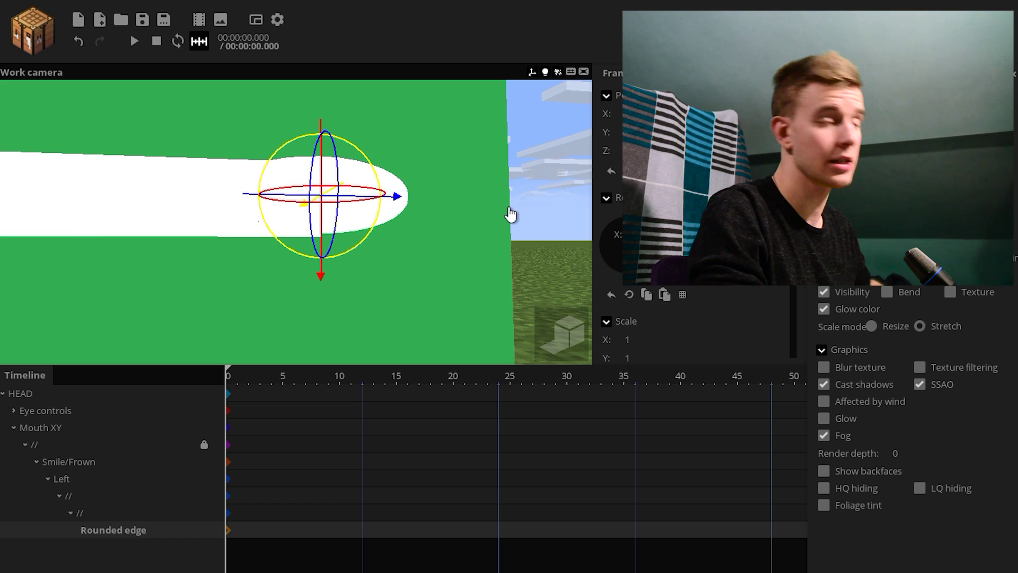
pyautogui.click(662, 151)
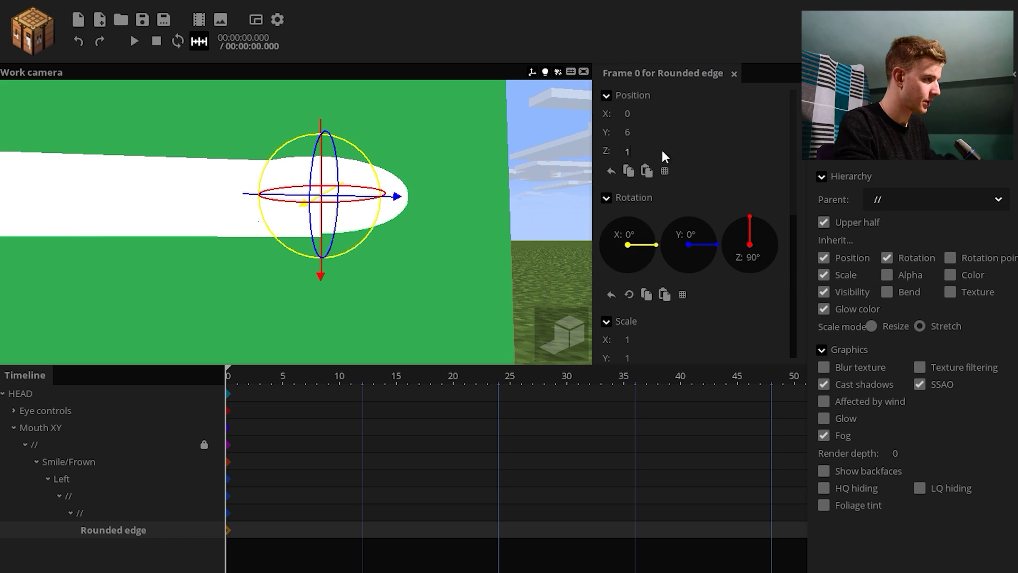
pyautogui.write('1')
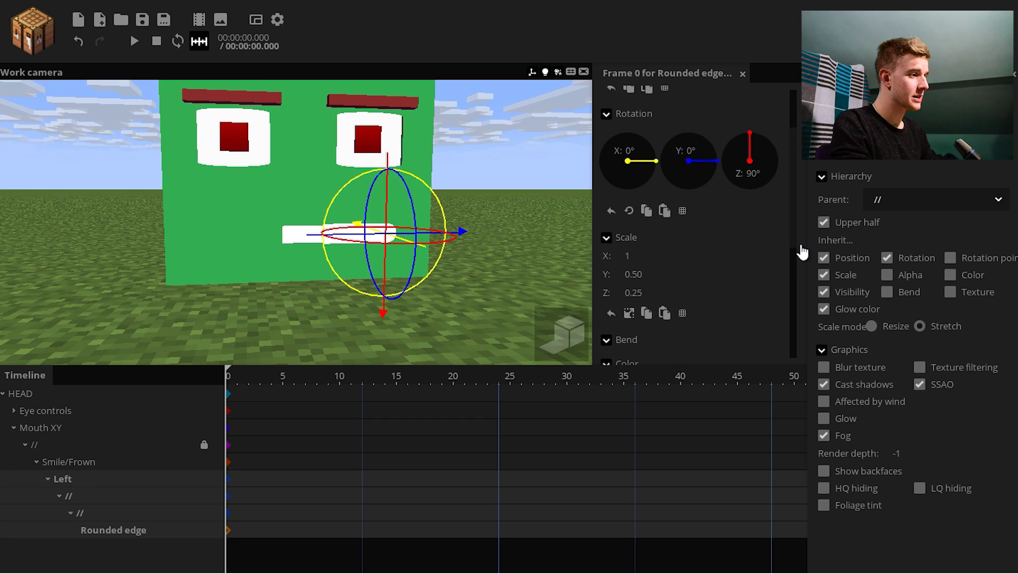
# Step: Tint the left mouth pieces light blue and return Mouth XY's render depth to 0
pyautogui.scroll(-3, 782, 290)
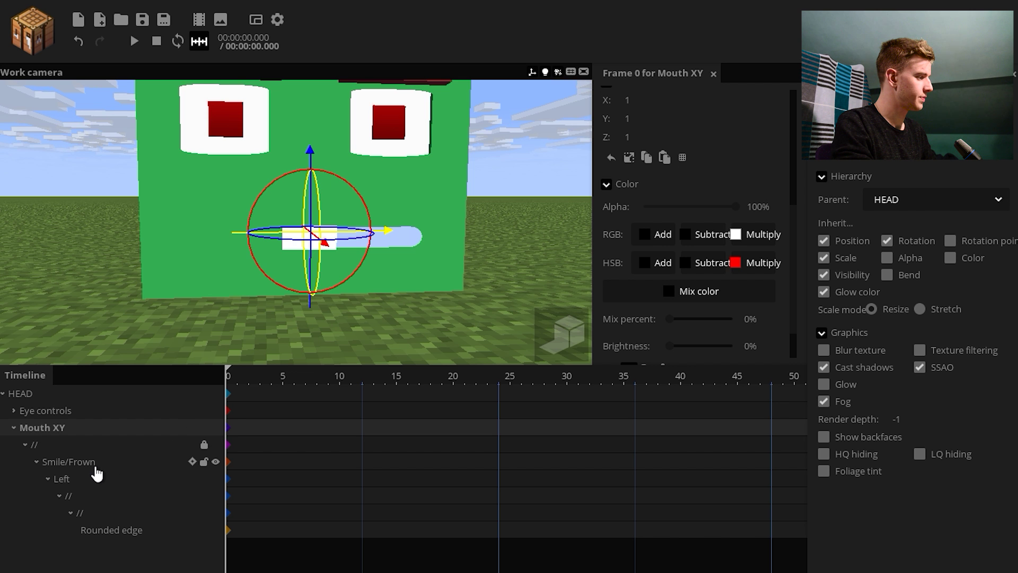
pyautogui.click(95, 474)
pyautogui.moveTo(909, 420); pyautogui.dragTo(905, 423)
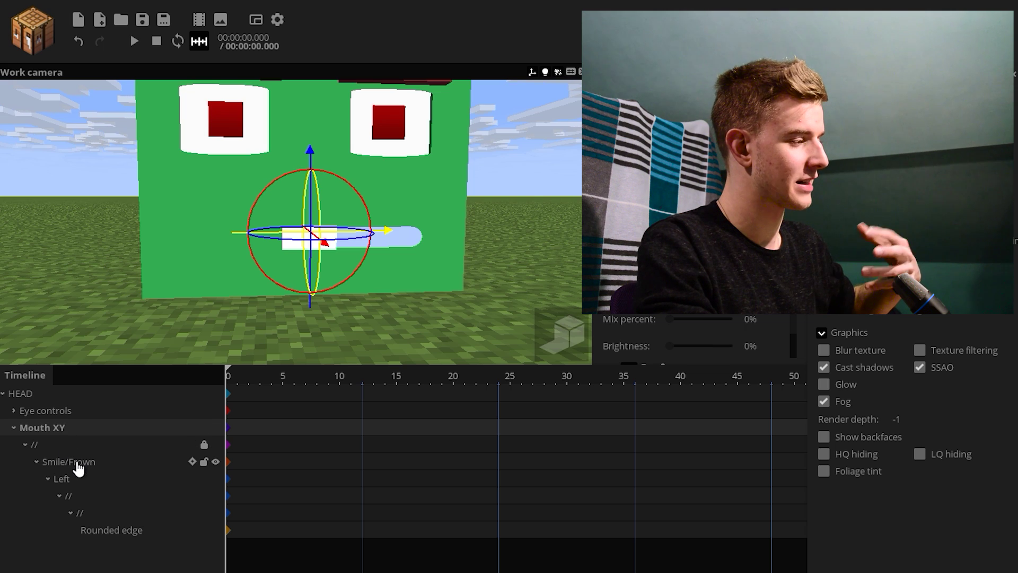
pyautogui.click(58, 444)
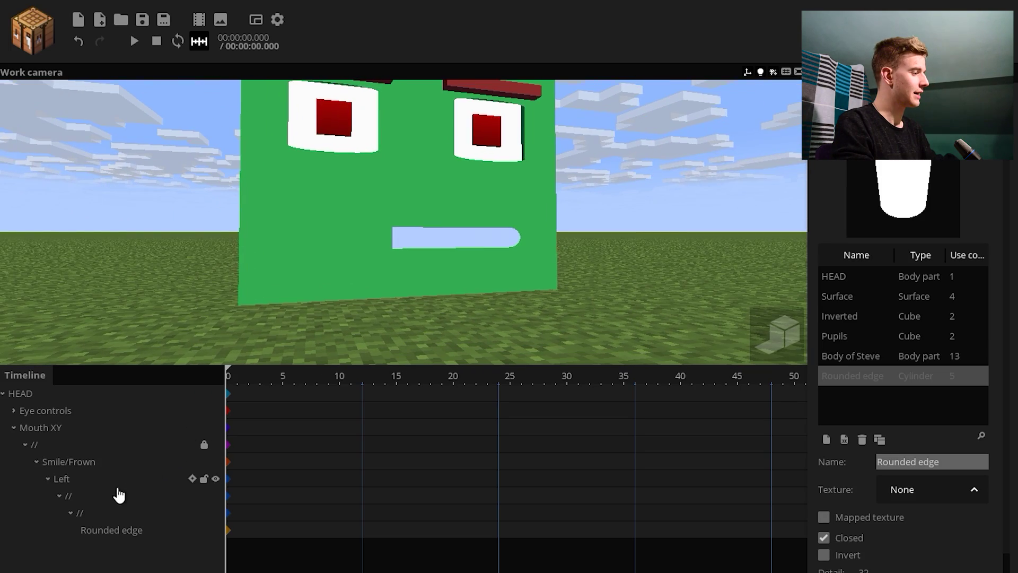
# Step: Duplicate the Left mouth group as Right and set its Y rotation to -90°
pyautogui.doubleClick(69, 481)
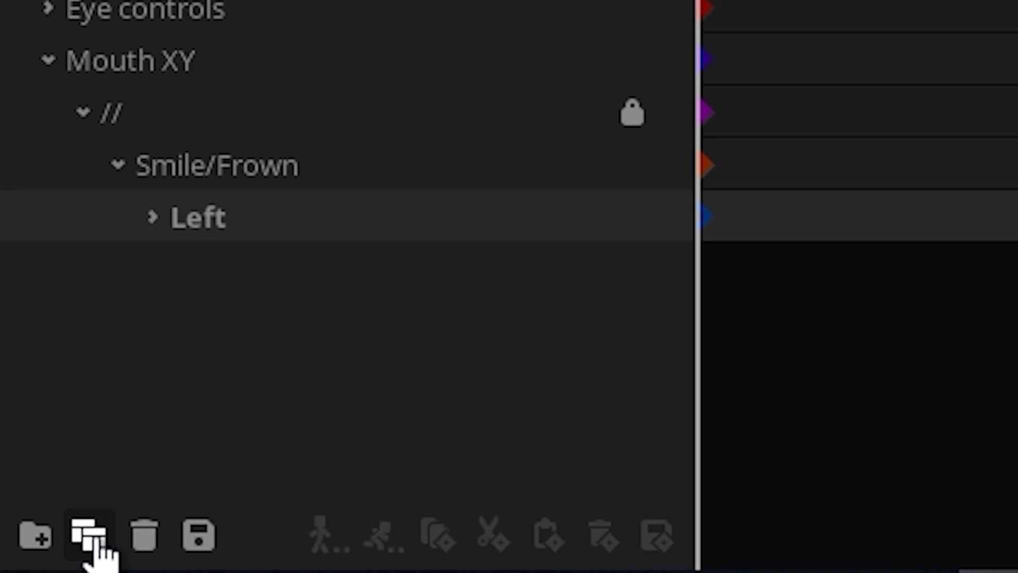
pyautogui.click(25, 572)
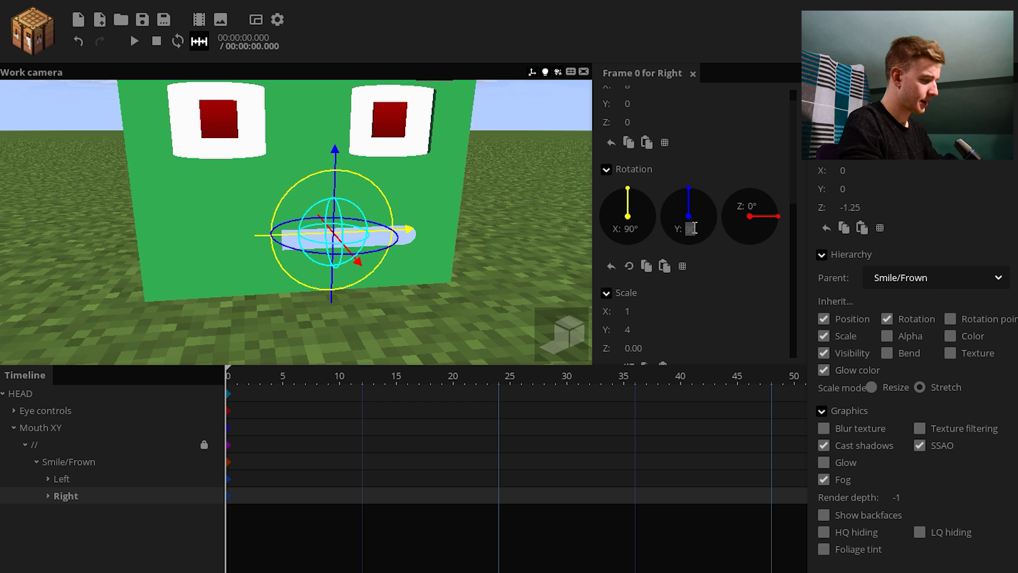
pyautogui.click(690, 229)
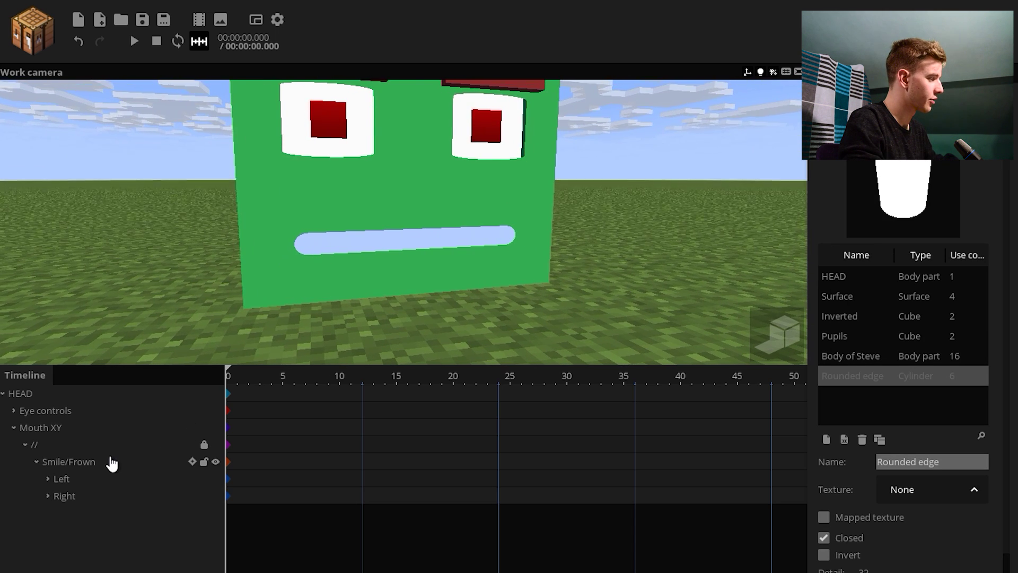
# Step: At frame 6, enlarge Mouth XY to a Y scale of about 2.10 and bend Left and Right into a smile
pyautogui.click(293, 432)
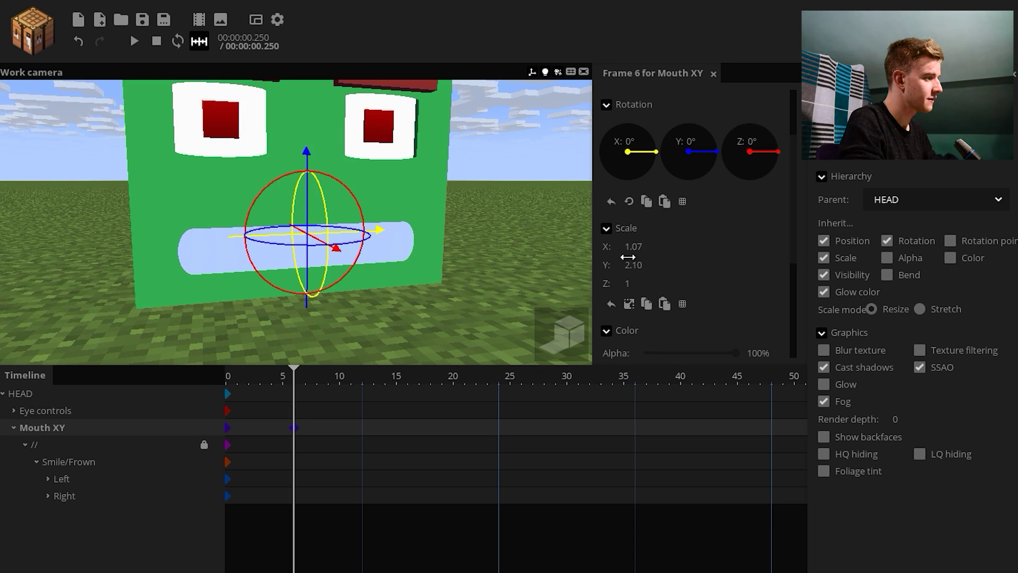
pyautogui.click(292, 479)
pyautogui.click(293, 497)
pyautogui.moveTo(315, 503); pyautogui.dragTo(283, 473)
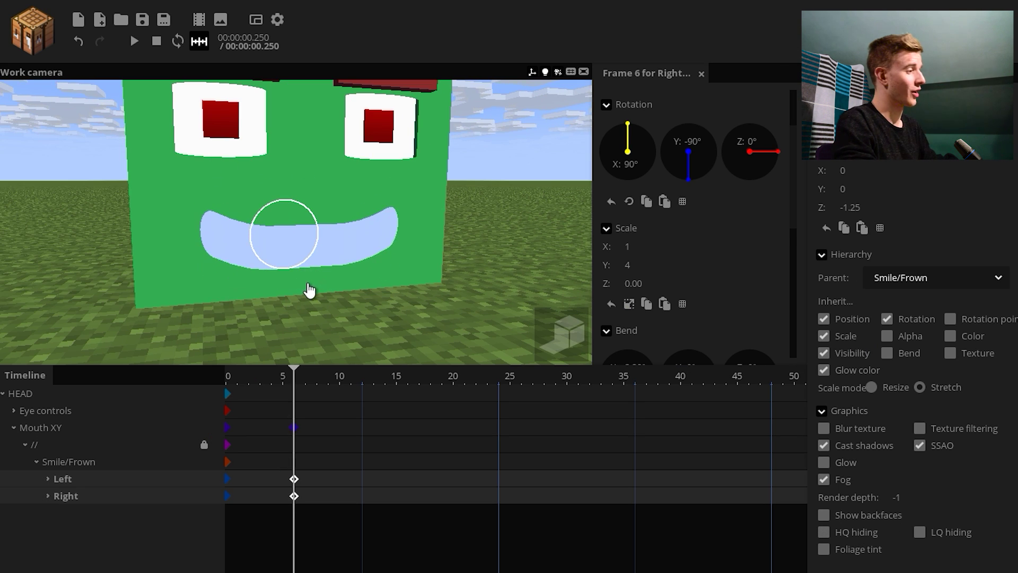
pyautogui.moveTo(307, 285); pyautogui.dragTo(337, 272)
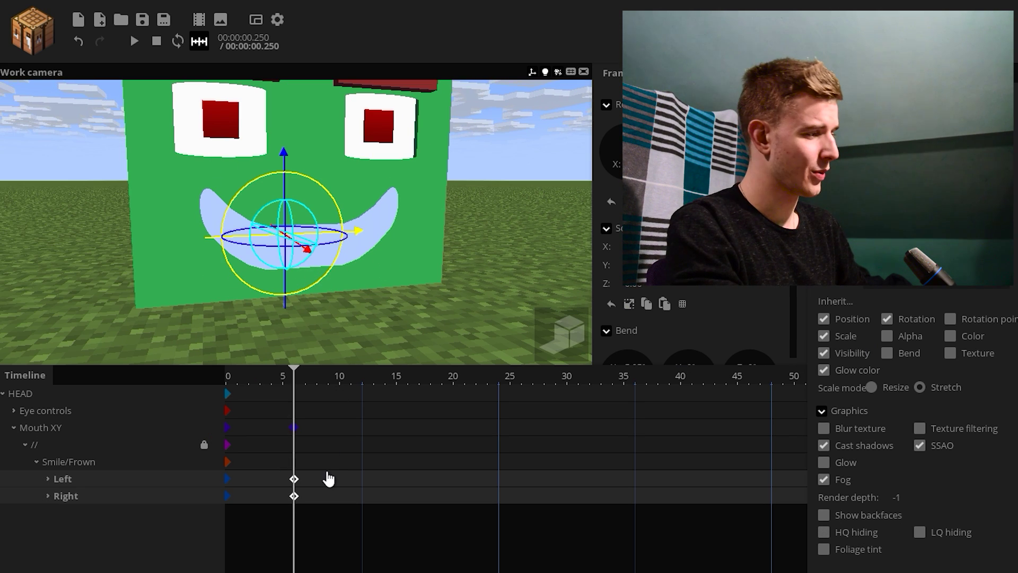
pyautogui.click(294, 427)
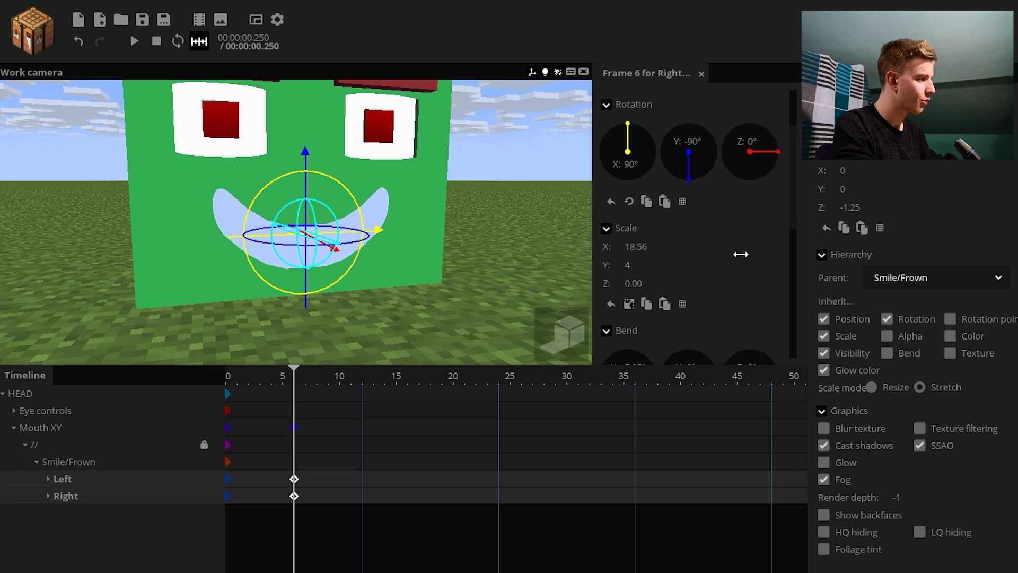
# Step: Widen Left and Right to an X scale of about 89.43 and reduce their X bend to about -1.21°
pyautogui.moveTo(751, 254); pyautogui.dragTo(769, 254)
pyautogui.moveTo(633, 244); pyautogui.dragTo(618, 243)
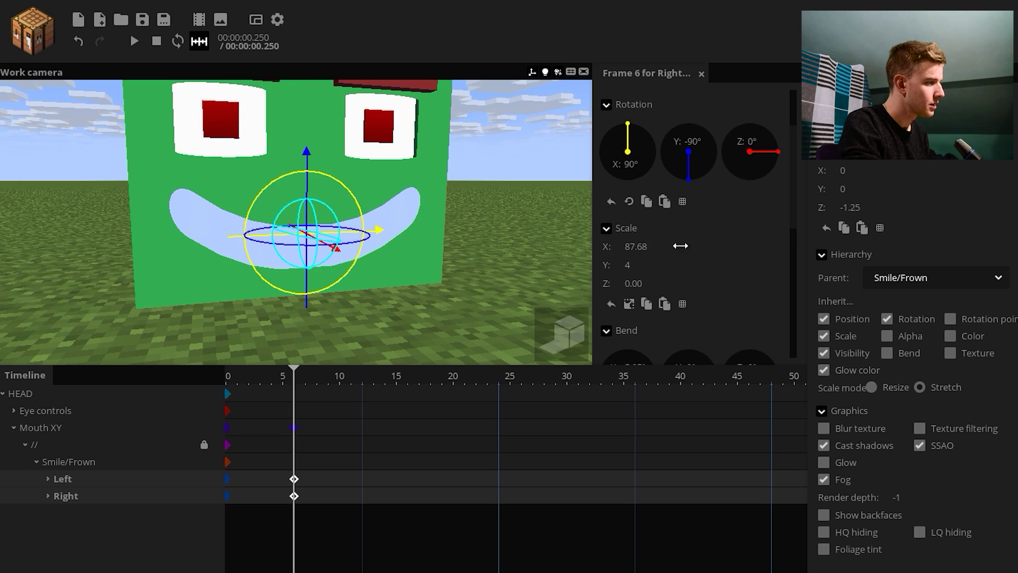
pyautogui.moveTo(679, 246); pyautogui.dragTo(743, 257)
pyautogui.scroll(-2, 743, 257)
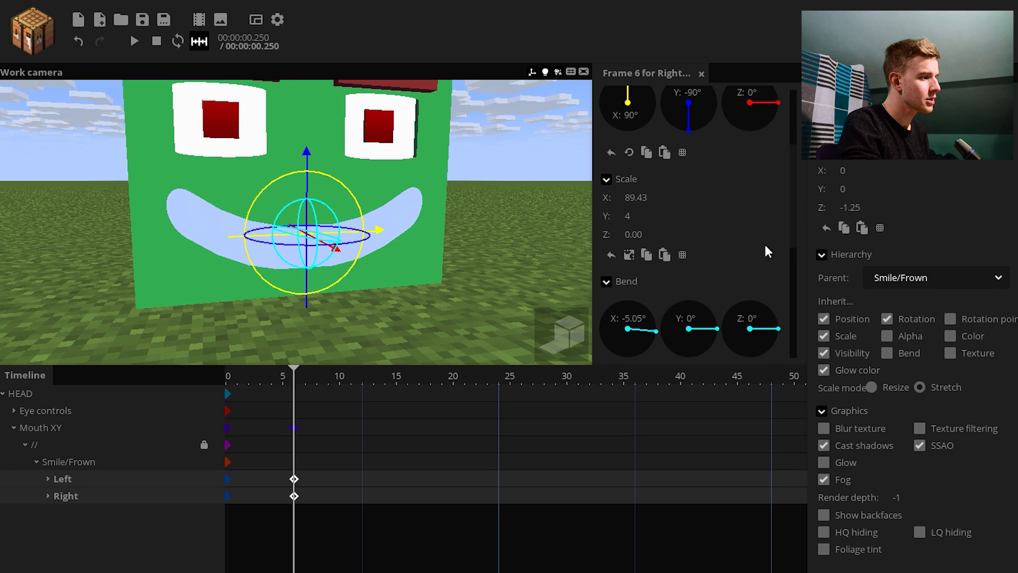
pyautogui.moveTo(341, 216); pyautogui.dragTo(348, 197)
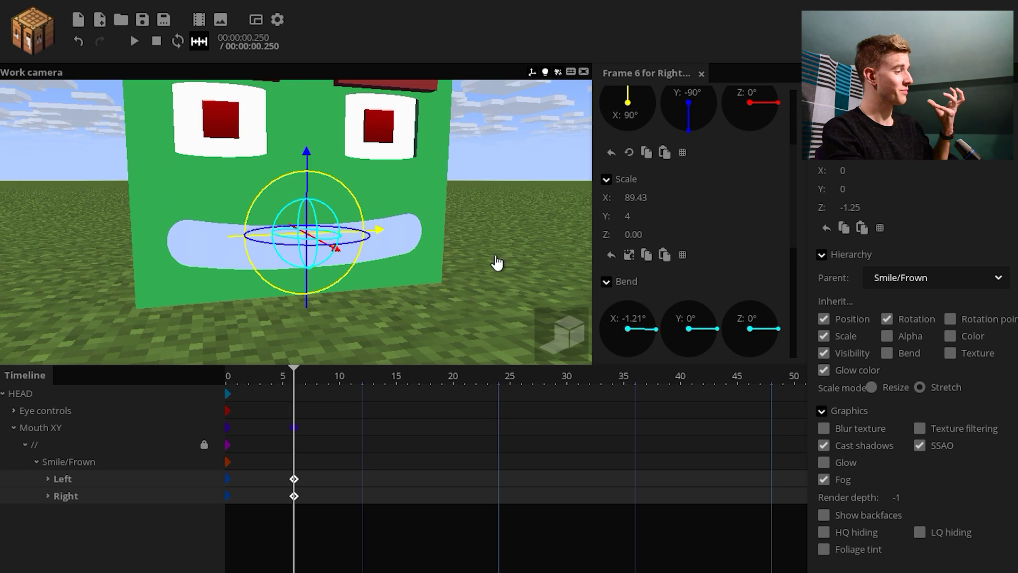
# Step: Delete the frame 0 keyframes of Mouth XY, Left and Right, and move their frame 6 keyframes to frame 0
pyautogui.moveTo(252, 503); pyautogui.dragTo(230, 465)
pyautogui.press('Delete')
pyautogui.click(231, 431)
pyautogui.press('Delete')
pyautogui.moveTo(315, 424); pyautogui.dragTo(284, 498)
pyautogui.moveTo(288, 259); pyautogui.dragTo(239, 196)
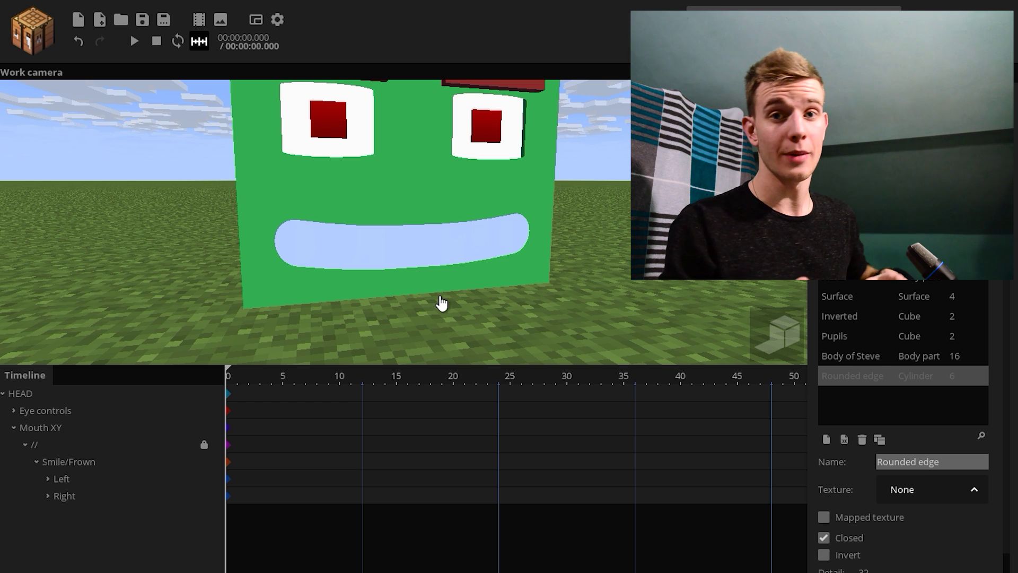
# Step: Add an instance of the Inverted cube, parent it directly to HEAD, and collapse Mouth XY in the timeline
pyautogui.click(860, 317)
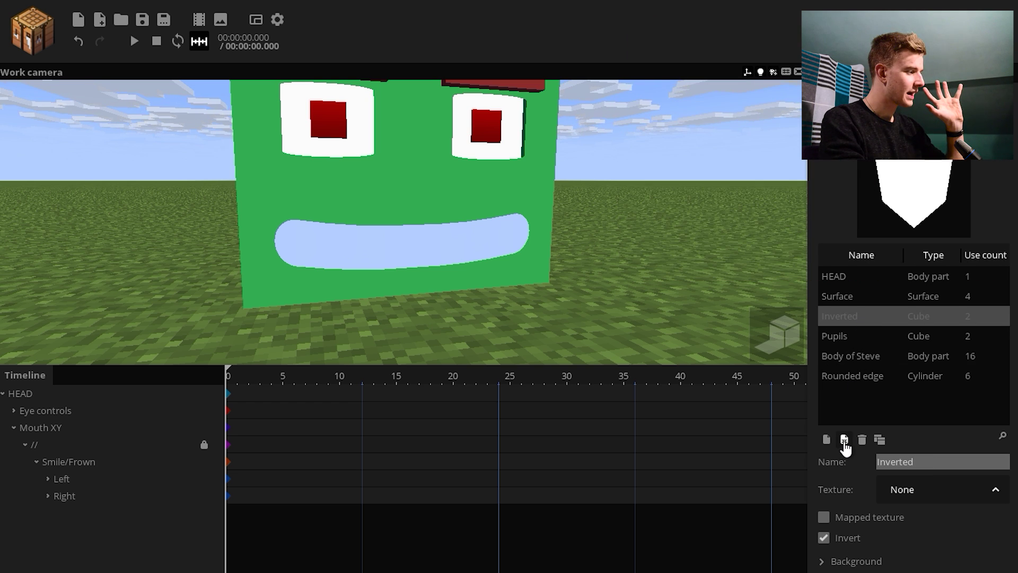
pyautogui.click(844, 440)
pyautogui.click(20, 513)
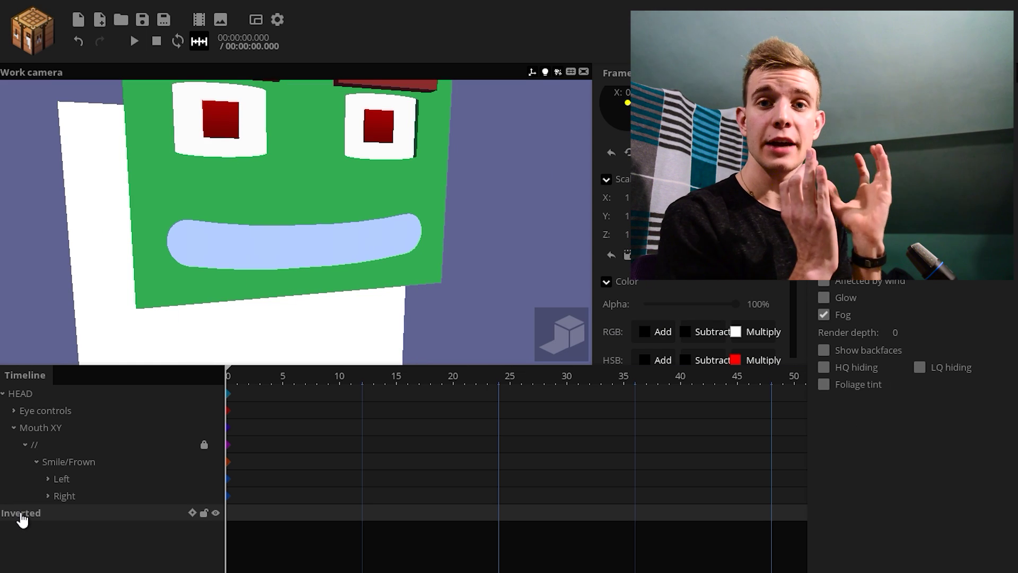
pyautogui.moveTo(23, 528); pyautogui.dragTo(69, 436)
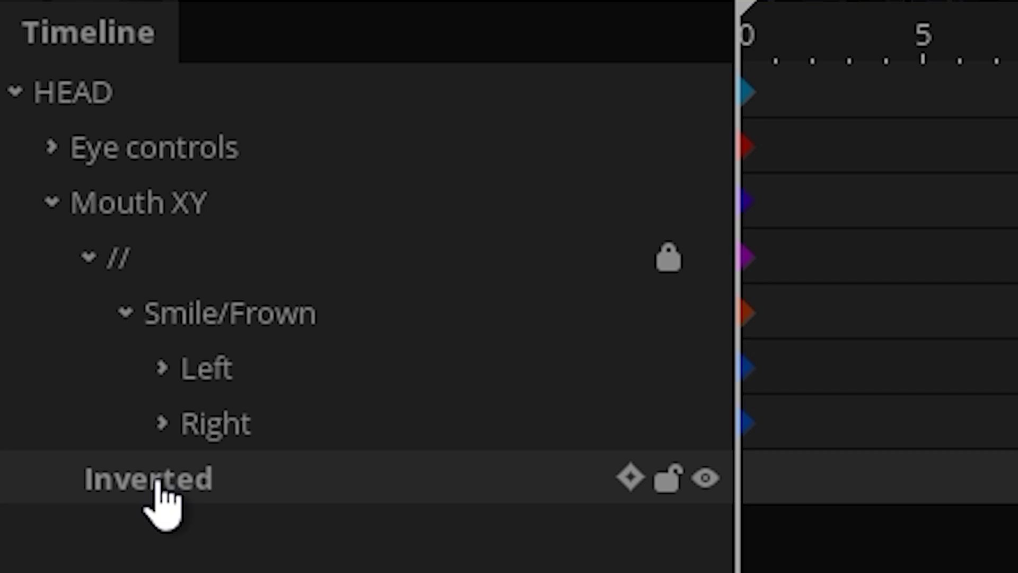
pyautogui.moveTo(132, 490); pyautogui.dragTo(137, 106)
pyautogui.click(56, 197)
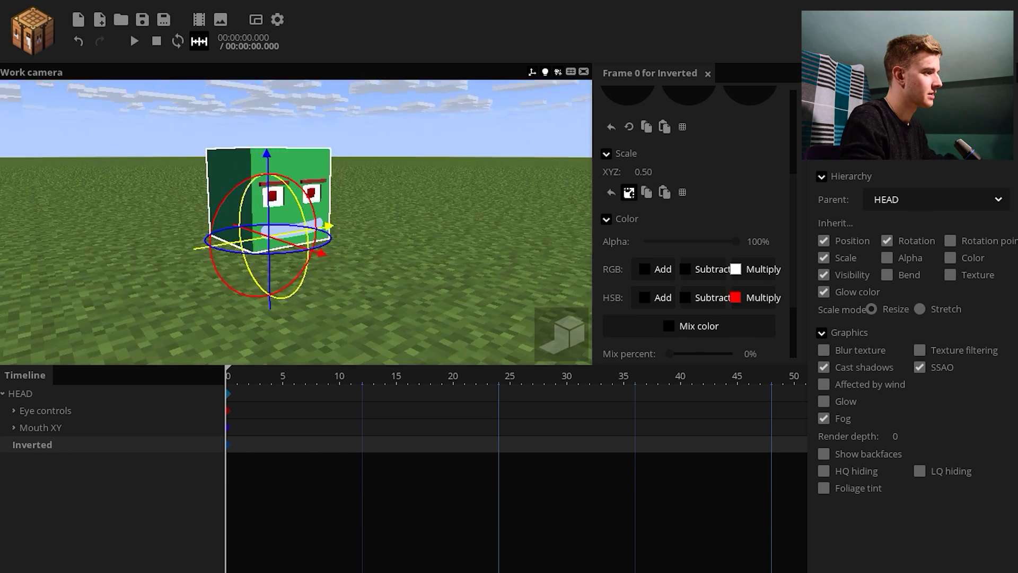
# Step: Flatten the Inverted cube to a Y scale of 0.18, set its render depth to -2 and mix in dark red at 100%
pyautogui.moveTo(796, 273); pyautogui.dragTo(799, 307)
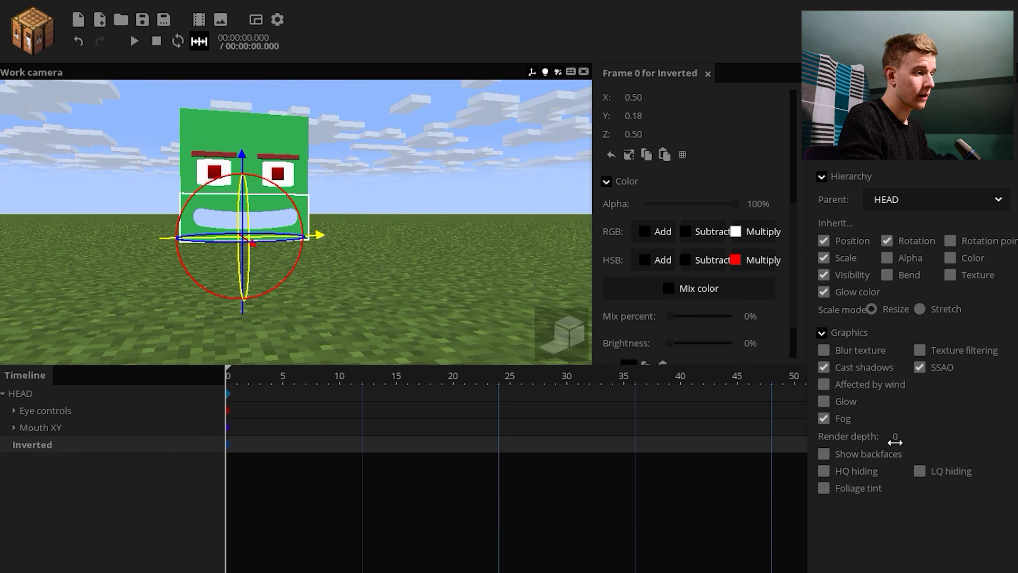
pyautogui.moveTo(895, 443); pyautogui.dragTo(887, 445)
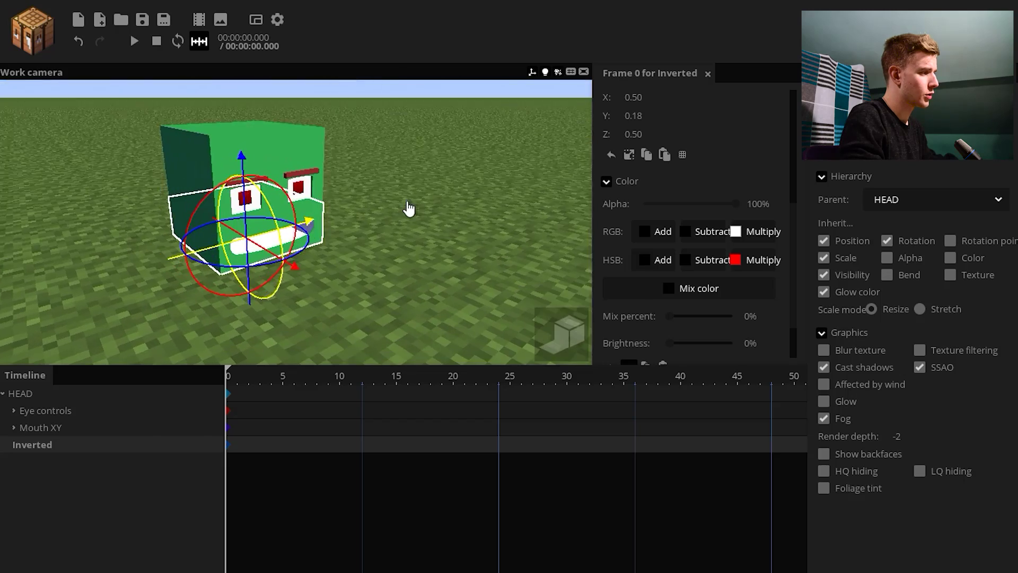
pyautogui.scroll(5, 408, 210)
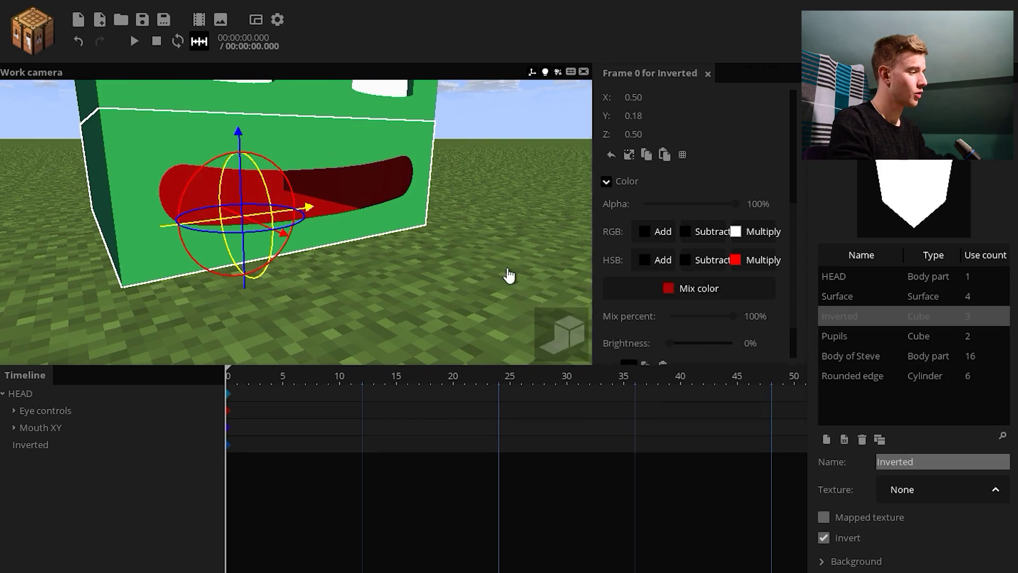
pyautogui.click(266, 436)
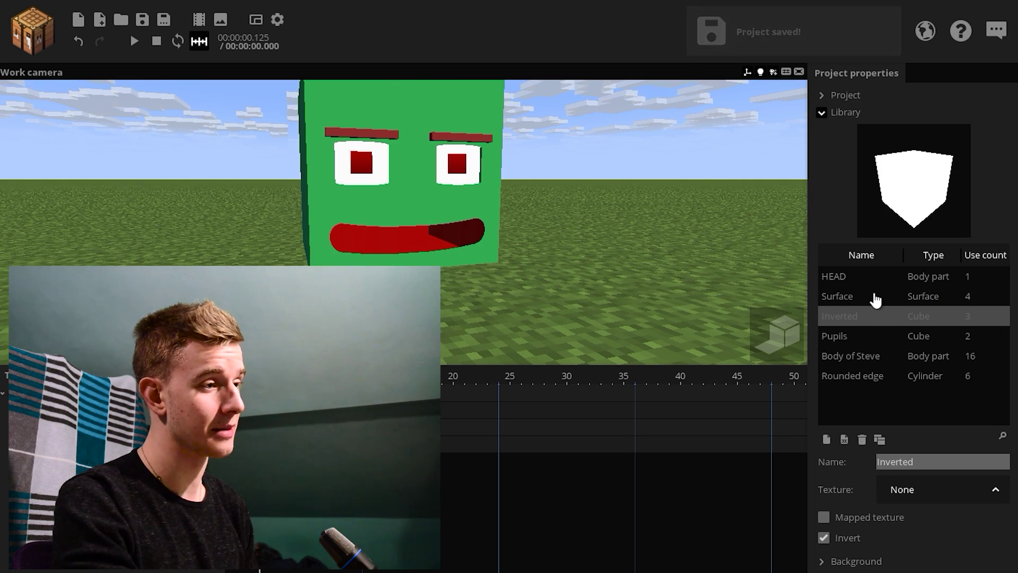
# Step: Shape a cube under // into a tooth bar scaled 320.77 × 0.35 × 0.03, with render depth -2 and rotation point Z 8
pyautogui.click(856, 337)
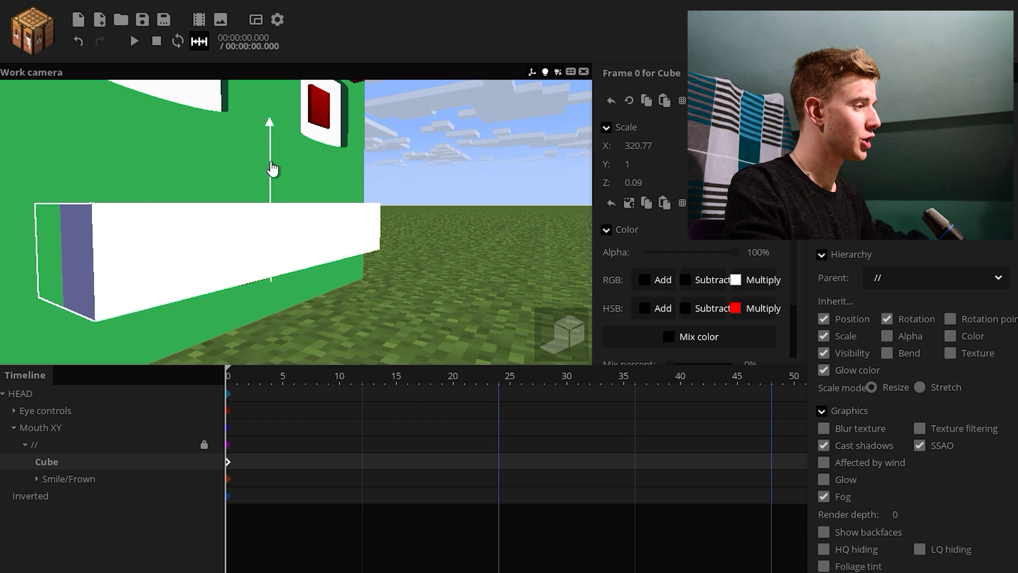
pyautogui.moveTo(635, 164); pyautogui.dragTo(660, 181)
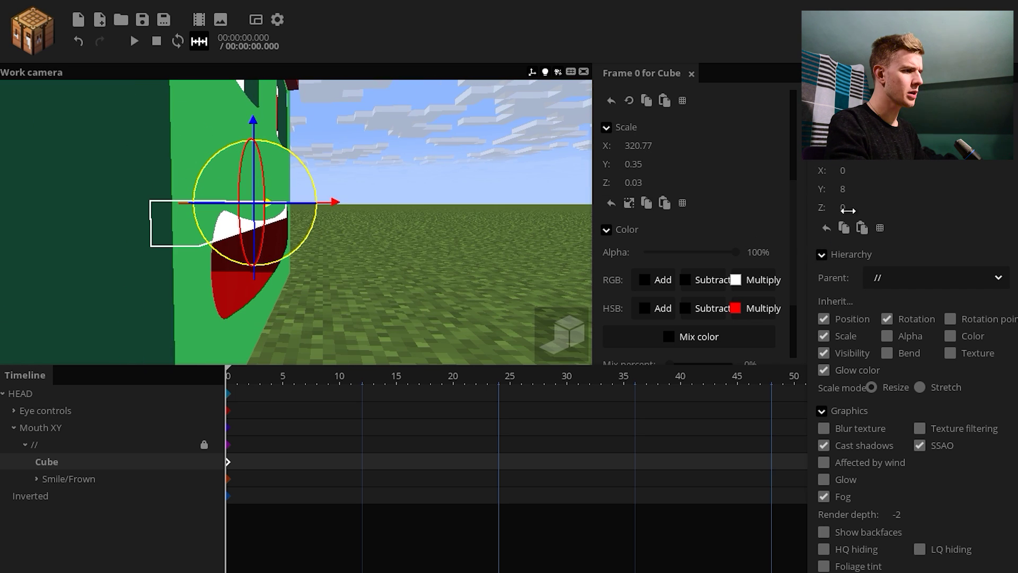
pyautogui.click(848, 209)
pyautogui.write('8')
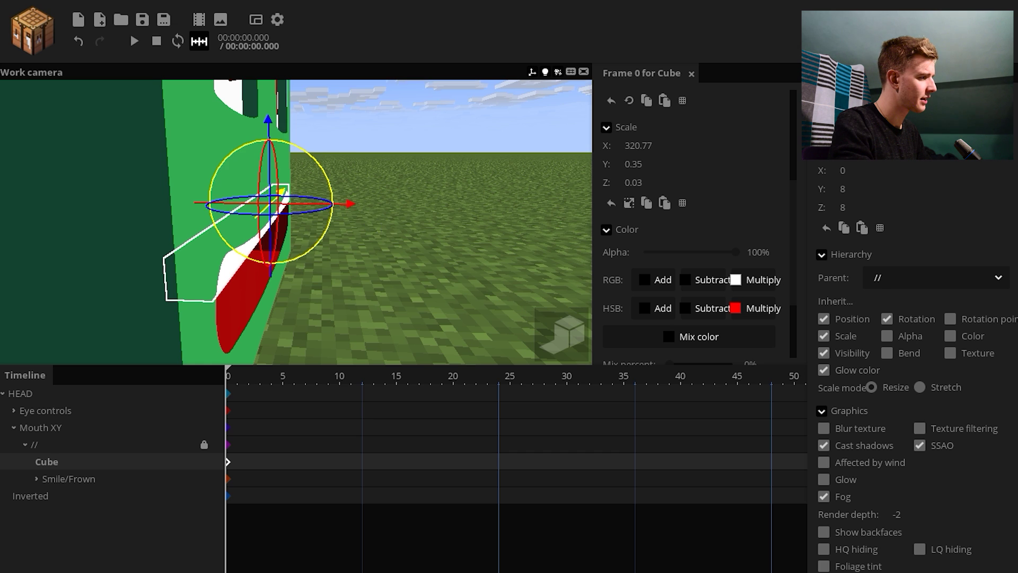
pyautogui.moveTo(414, 265); pyautogui.dragTo(339, 210)
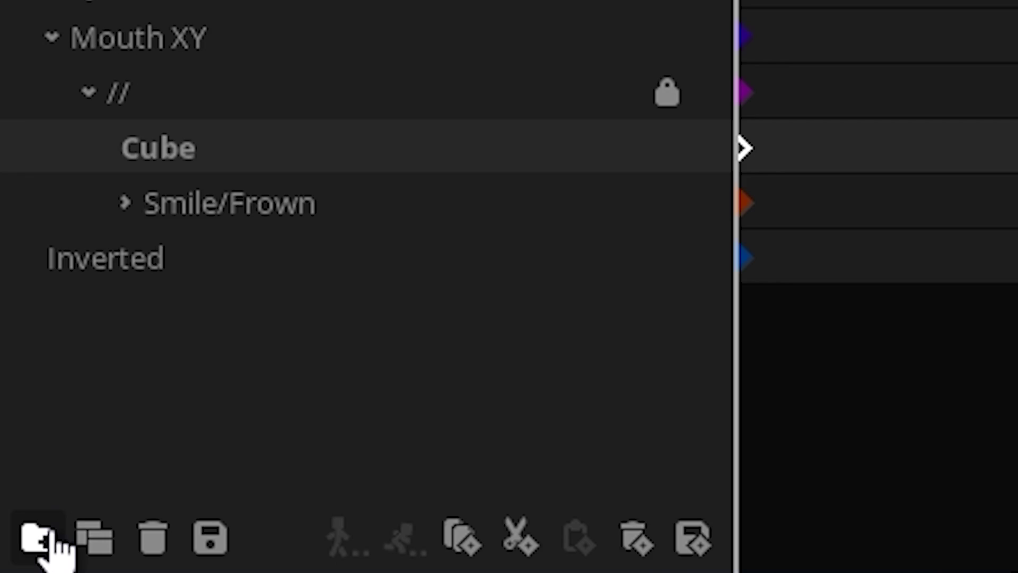
# Step: Nest the tooth cube in a folder named Teeth_upper inside a folder named Teeth under //
pyautogui.click(53, 544)
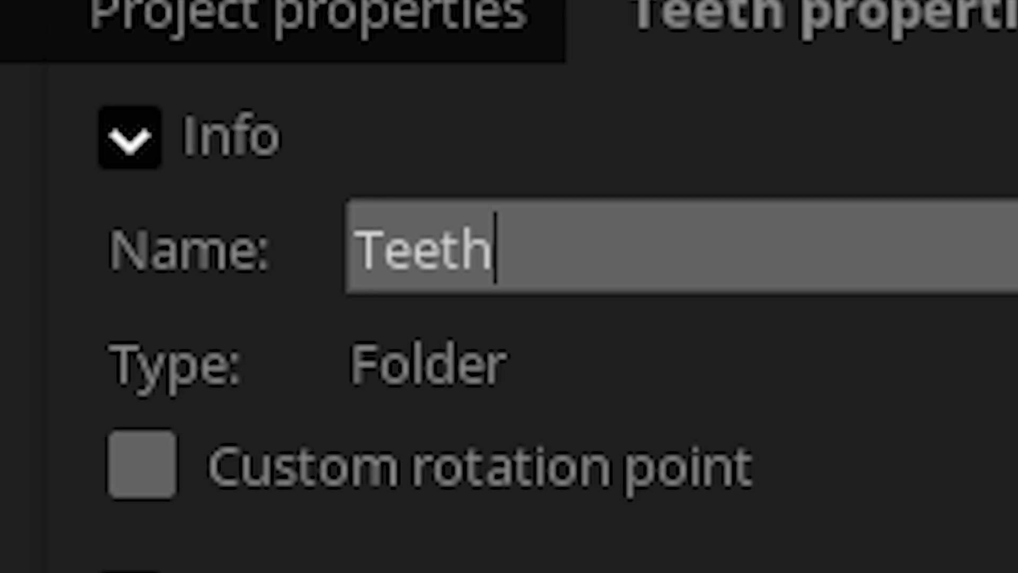
pyautogui.write('_upper')
pyautogui.write('Teeth')
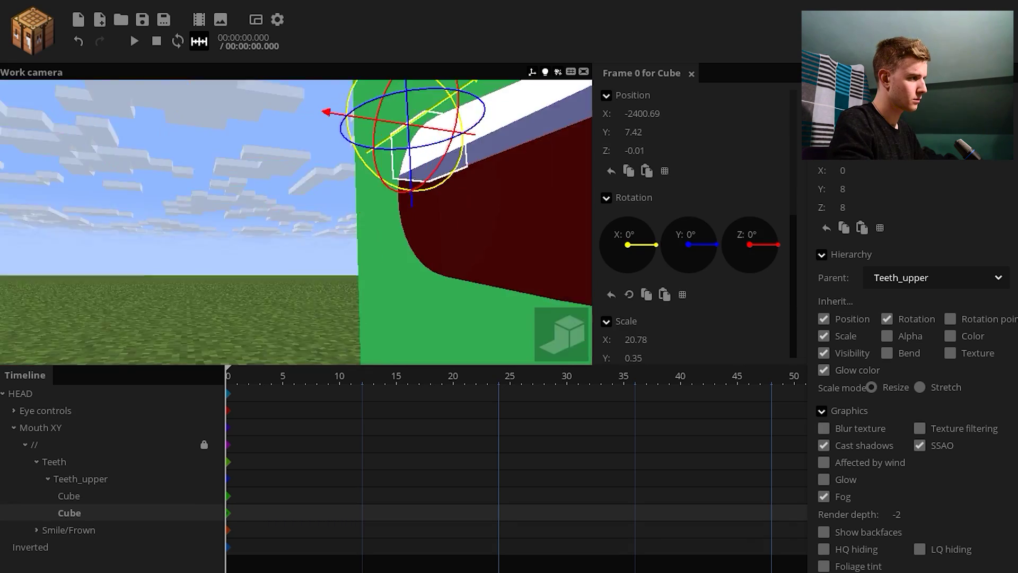
# Step: Move the Inverted cube to a Z position of 4 and reduce its Z scale to 0.25
pyautogui.click(392, 231)
pyautogui.moveTo(393, 231); pyautogui.dragTo(136, 268)
pyautogui.moveTo(631, 151); pyautogui.dragTo(635, 151)
pyautogui.scroll(-2, 639, 313)
pyautogui.moveTo(633, 312); pyautogui.dragTo(638, 317)
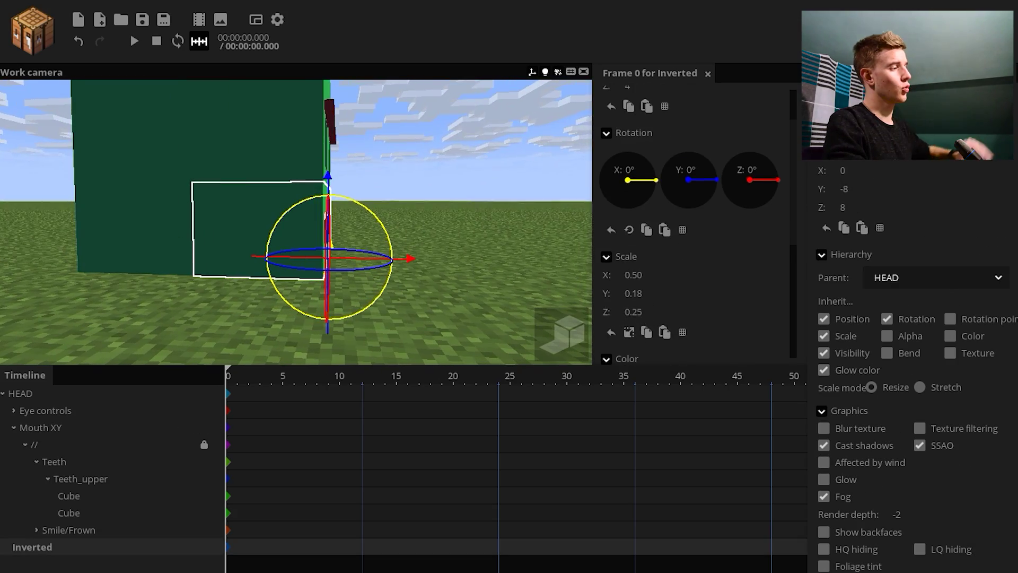
pyautogui.moveTo(463, 232); pyautogui.dragTo(382, 233)
pyautogui.scroll(3, 463, 232)
pyautogui.moveTo(459, 211); pyautogui.dragTo(433, 216)
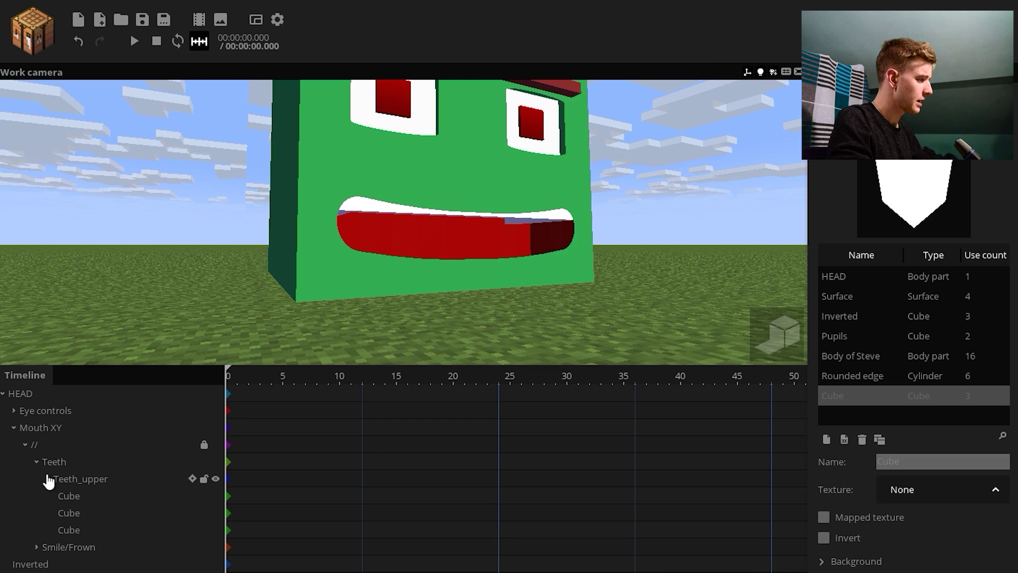
# Step: Collapse the Teeth_upper folder, duplicate it and name the copy Teeth_bottom
pyautogui.click(48, 479)
pyautogui.click(83, 480)
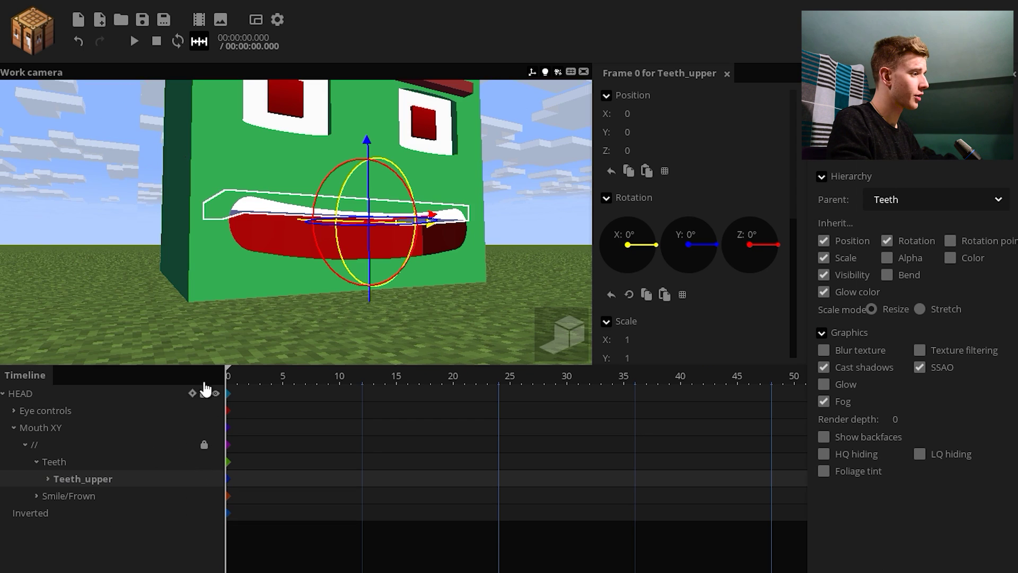
pyautogui.moveTo(254, 319); pyautogui.dragTo(303, 324)
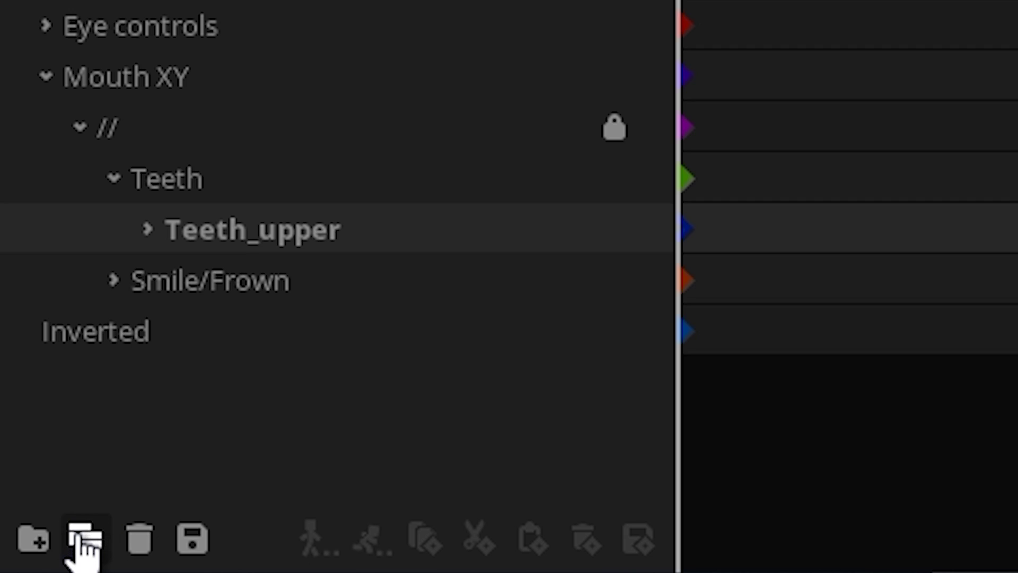
pyautogui.click(79, 535)
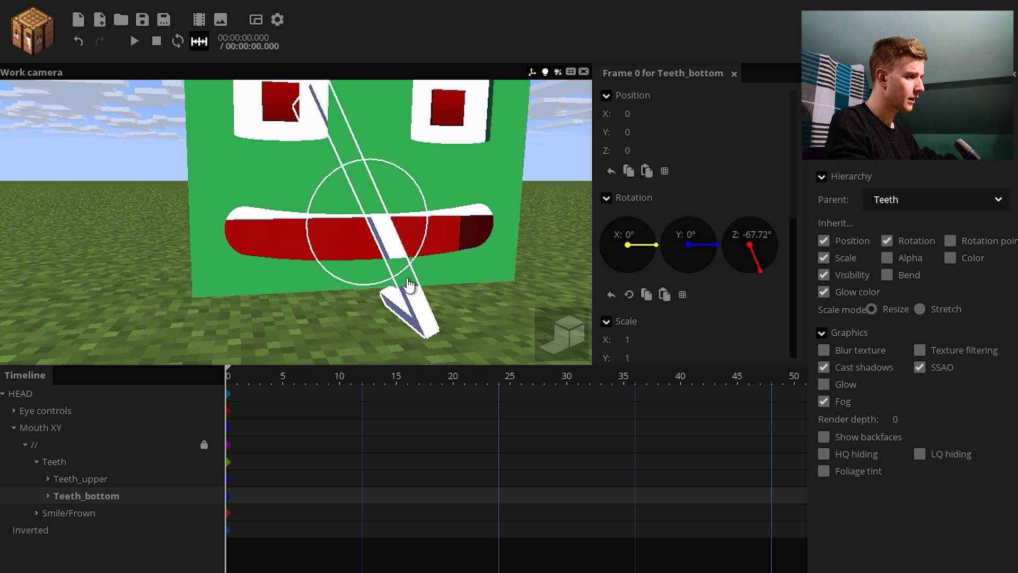
# Step: Rotate Teeth_bottom 180° around Z and lower it to the bottom edge of the mouth
pyautogui.moveTo(408, 284); pyautogui.dragTo(342, 290)
pyautogui.click(759, 235)
pyautogui.write('180')
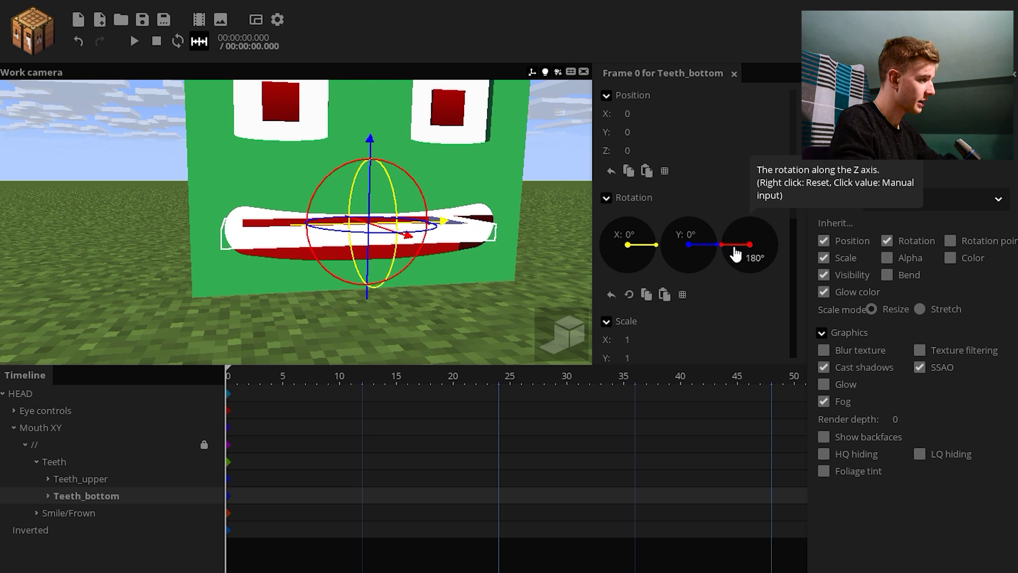
pyautogui.moveTo(479, 286); pyautogui.dragTo(493, 276)
pyautogui.moveTo(367, 285); pyautogui.dragTo(368, 315)
pyautogui.scroll(-2, 784, 242)
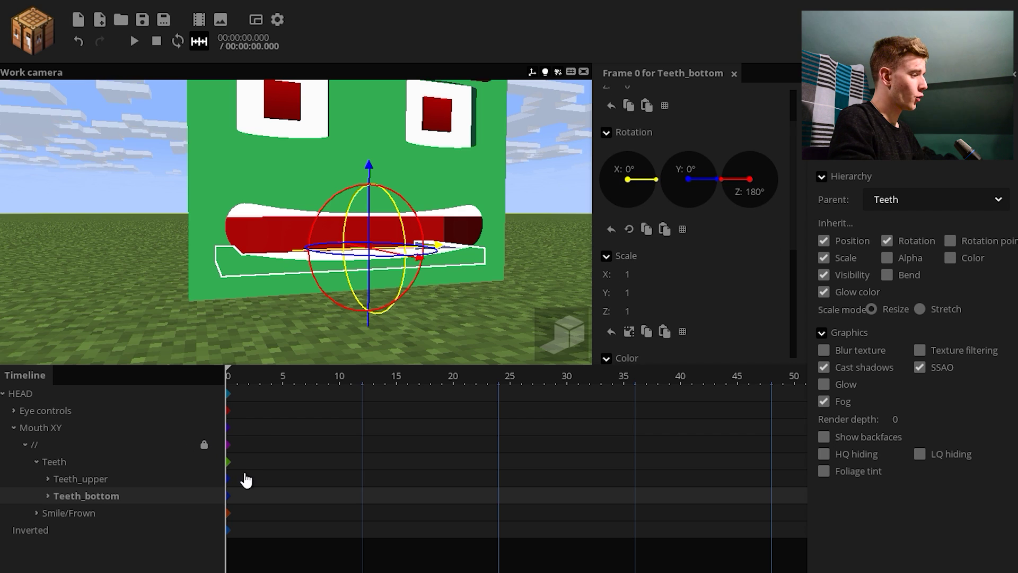
# Step: Set the Y position of the three Teeth_upper cubes to 0 and raise the Teeth_upper folder to a Y position of about 7.70
pyautogui.keyDown('shift'); pyautogui.click(228, 479); pyautogui.keyUp('shift')
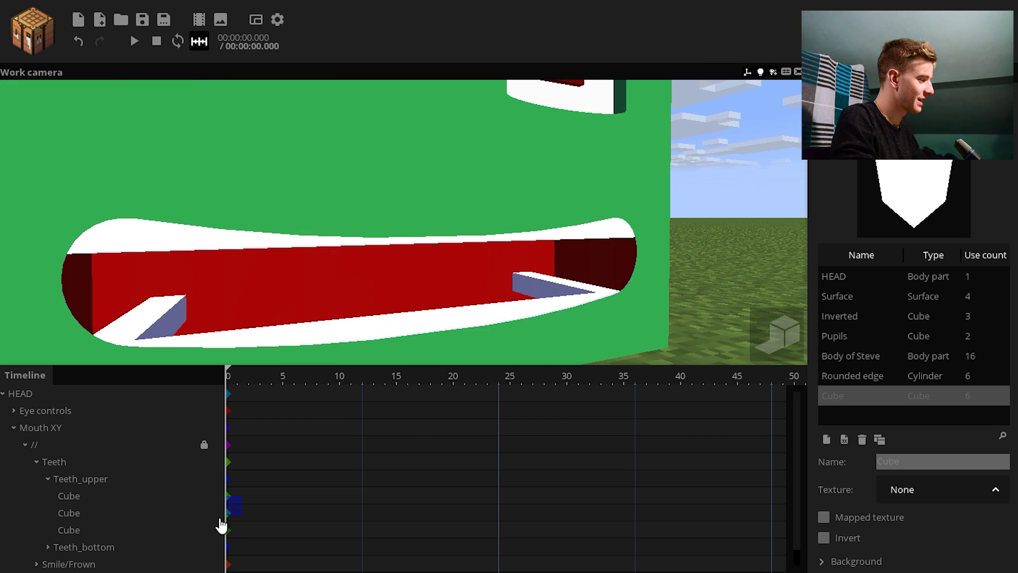
pyautogui.moveTo(222, 525); pyautogui.dragTo(220, 521)
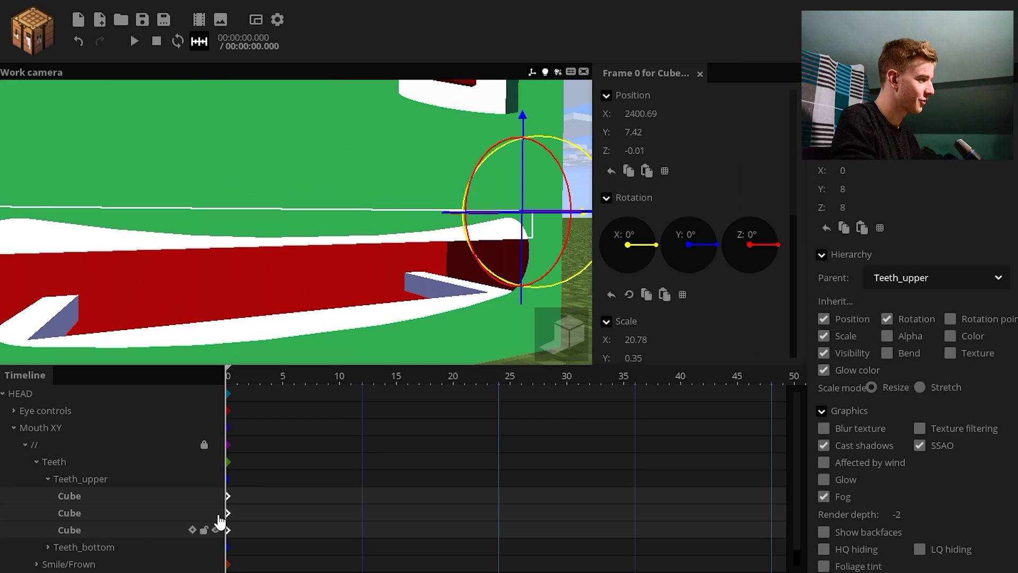
pyautogui.doubleClick(633, 132)
pyautogui.write('0')
pyautogui.click(90, 479)
pyautogui.moveTo(328, 234); pyautogui.dragTo(321, 192)
pyautogui.scroll(-2, 747, 269)
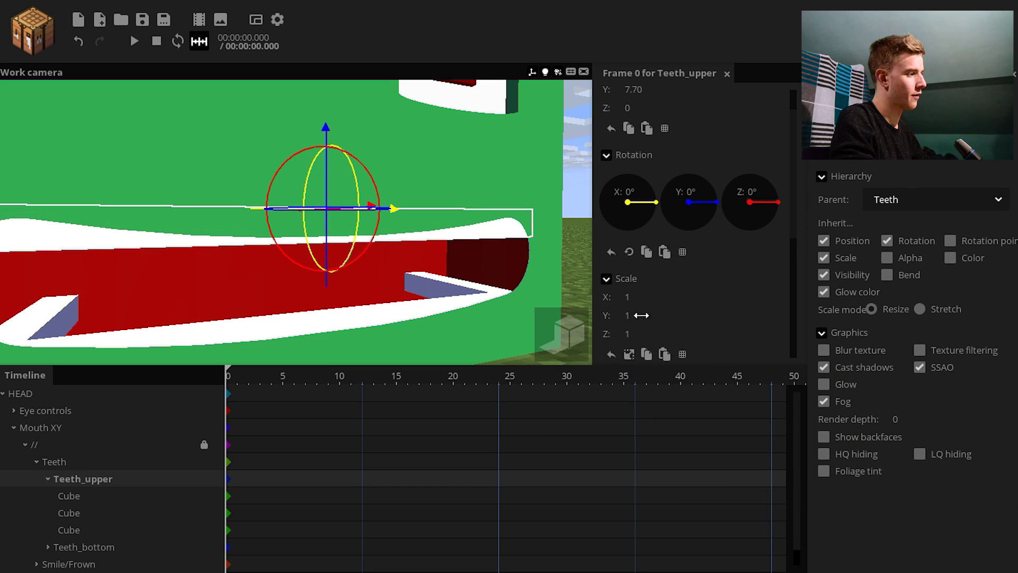
# Step: Place Teeth_bottom at a Y position of about -15.62 and collapse Teeth_upper in the timeline
pyautogui.click(308, 312)
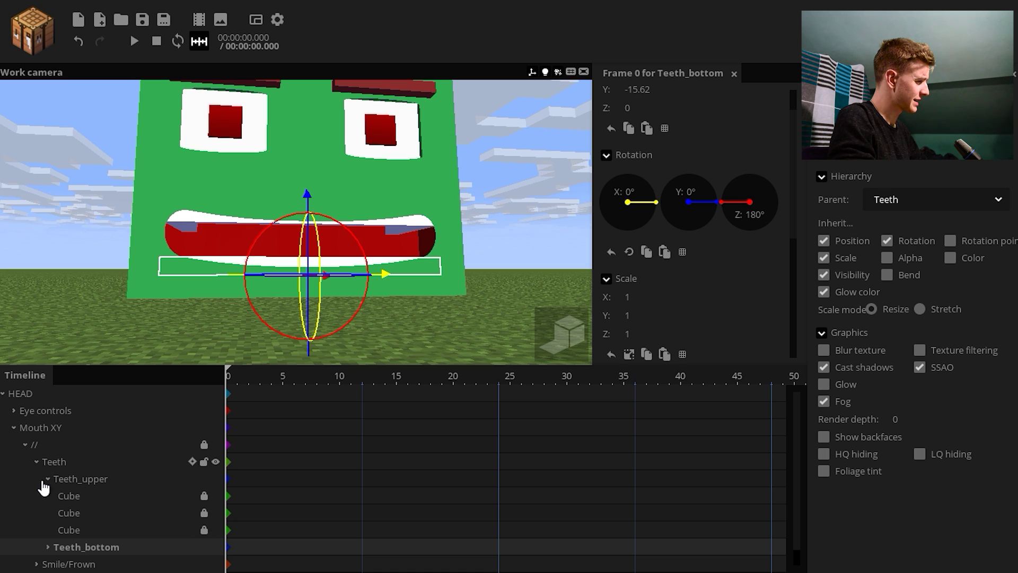
pyautogui.click(47, 480)
pyautogui.keyDown('shift'); pyautogui.click(257, 482); pyautogui.keyUp('shift')
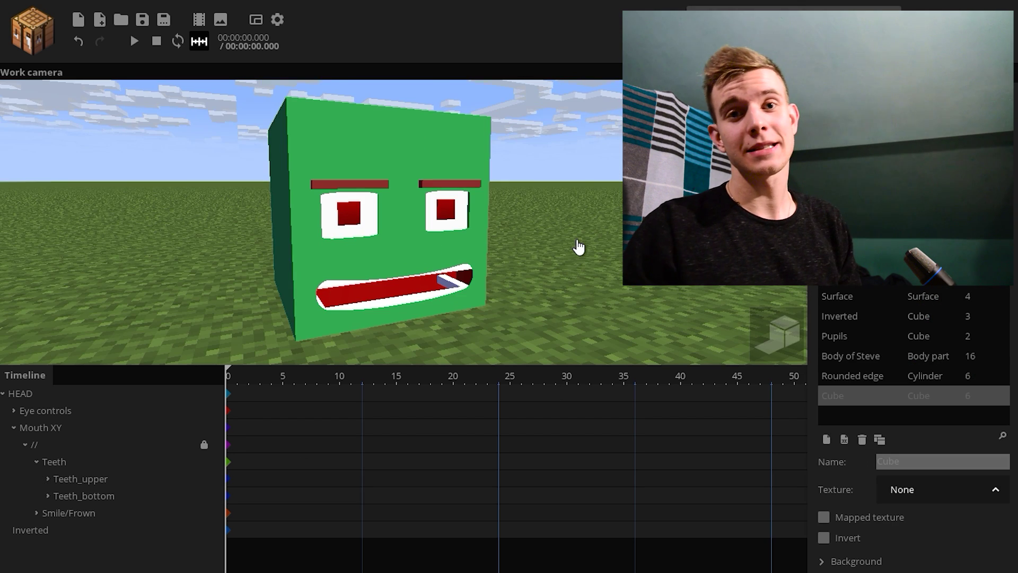
# Step: Add another Cube instance from the library and parent it to the // folder
pyautogui.click(844, 443)
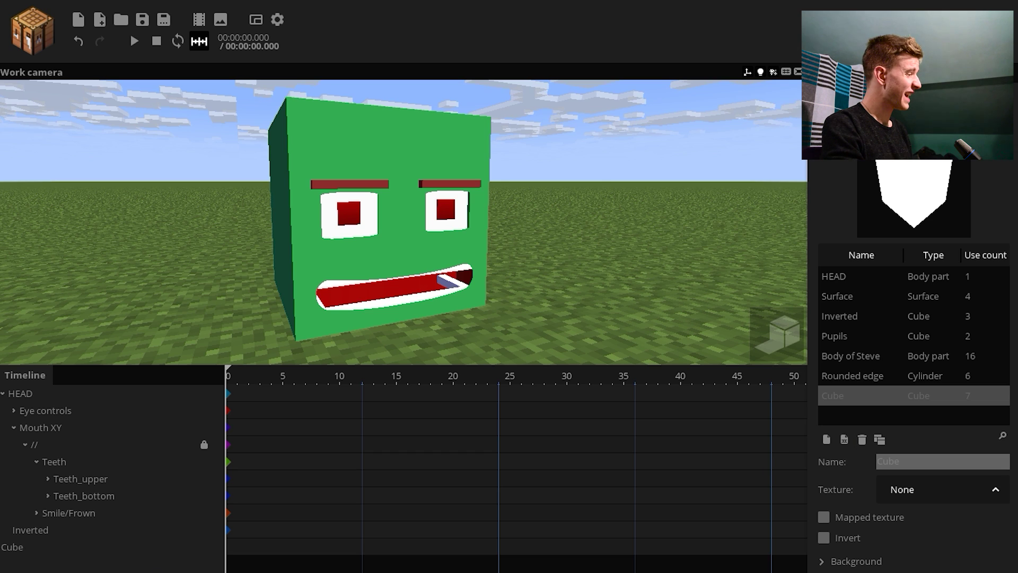
pyautogui.click(13, 550)
pyautogui.moveTo(16, 552); pyautogui.dragTo(76, 448)
# Step: Move the Inverted cube above Mouth XY under HEAD and clear its name
pyautogui.moveTo(55, 550); pyautogui.dragTo(49, 418)
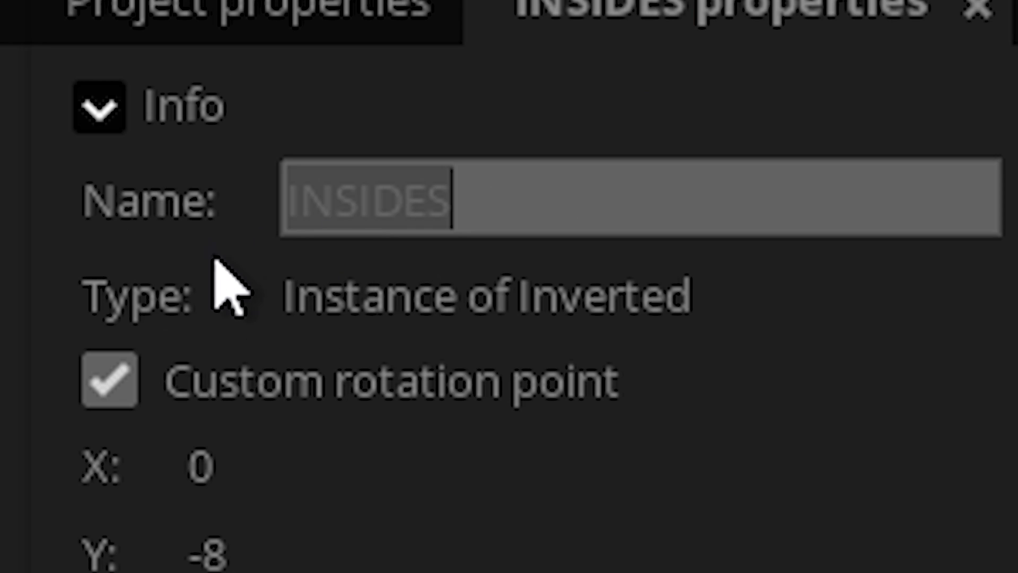
pyautogui.press('BackSpace')
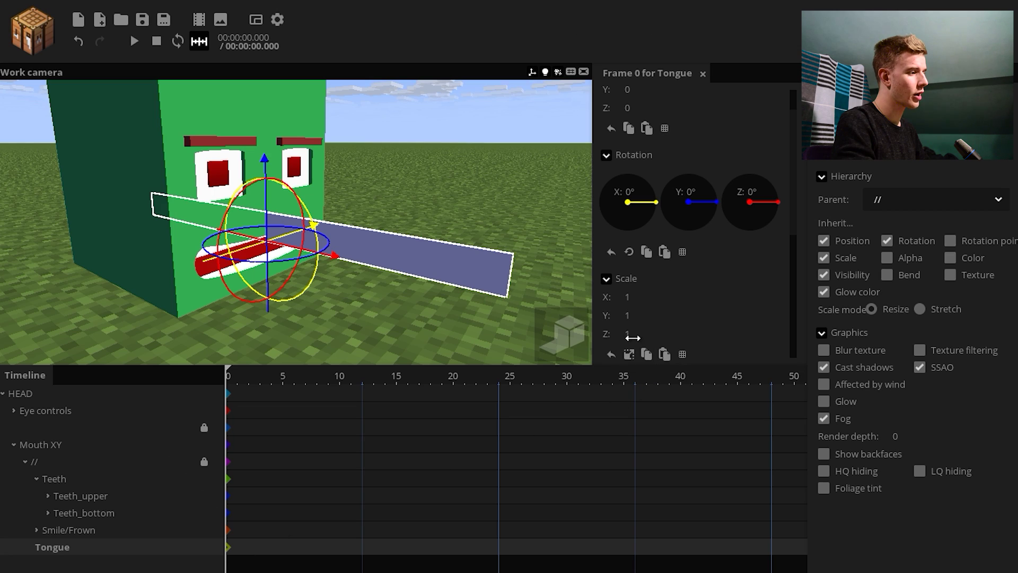
# Step: Reduce the Tongue cube's Z scale to fit it inside the mouth, and collapse Mouth XY in the timeline
pyautogui.moveTo(633, 338); pyautogui.dragTo(589, 345)
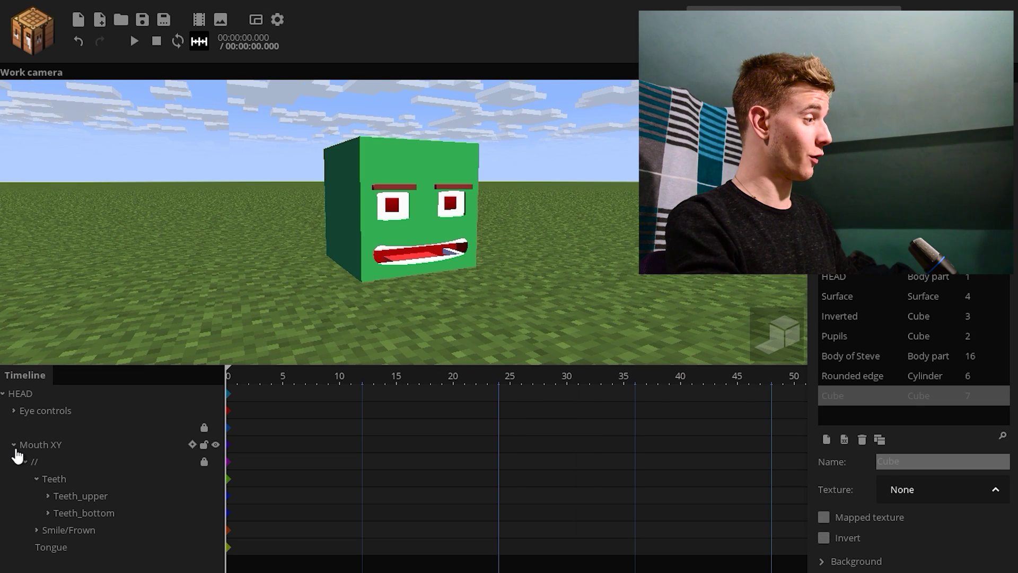
pyautogui.click(14, 445)
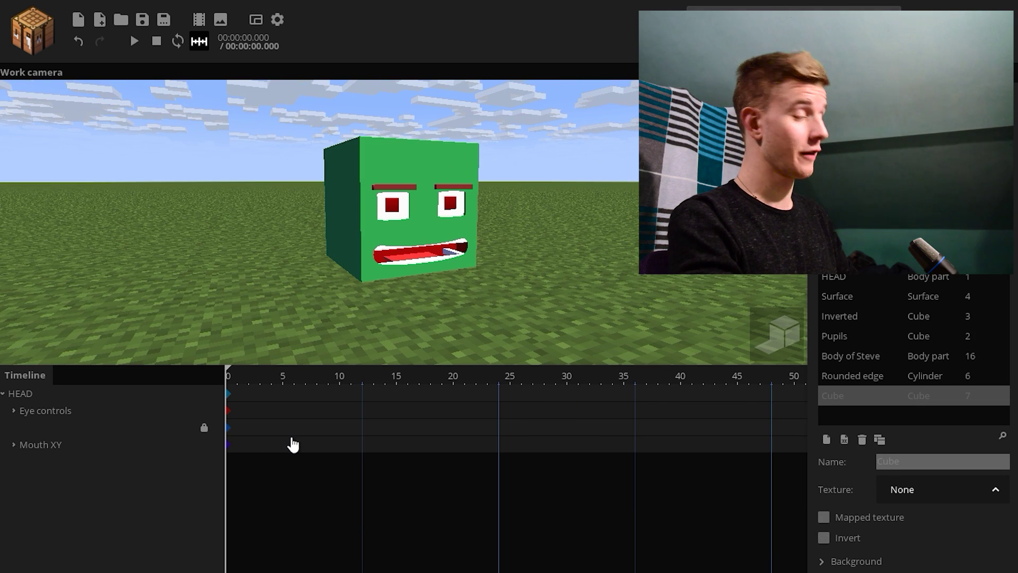
# Step: Expand Mouth XY and, at frame 11, open the mouth to a Y scale of about 3.20
pyautogui.click(13, 445)
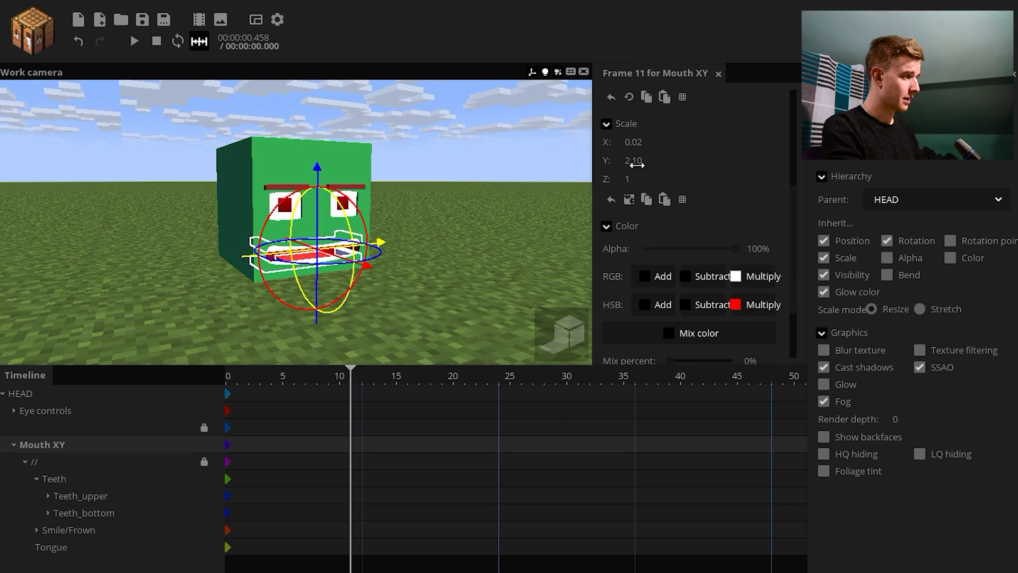
pyautogui.moveTo(637, 165); pyautogui.dragTo(673, 173)
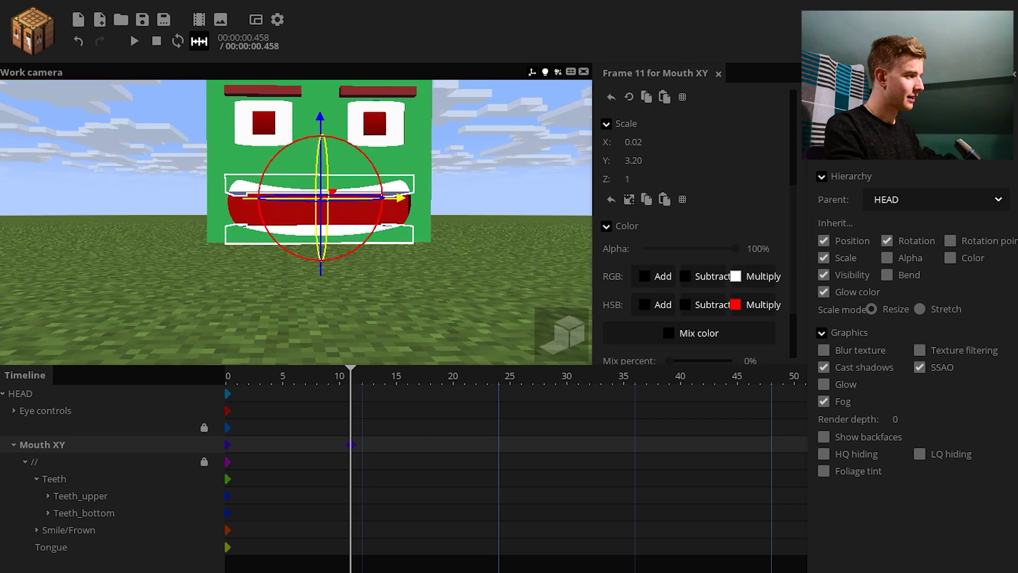
pyautogui.scroll(5, 469, 263)
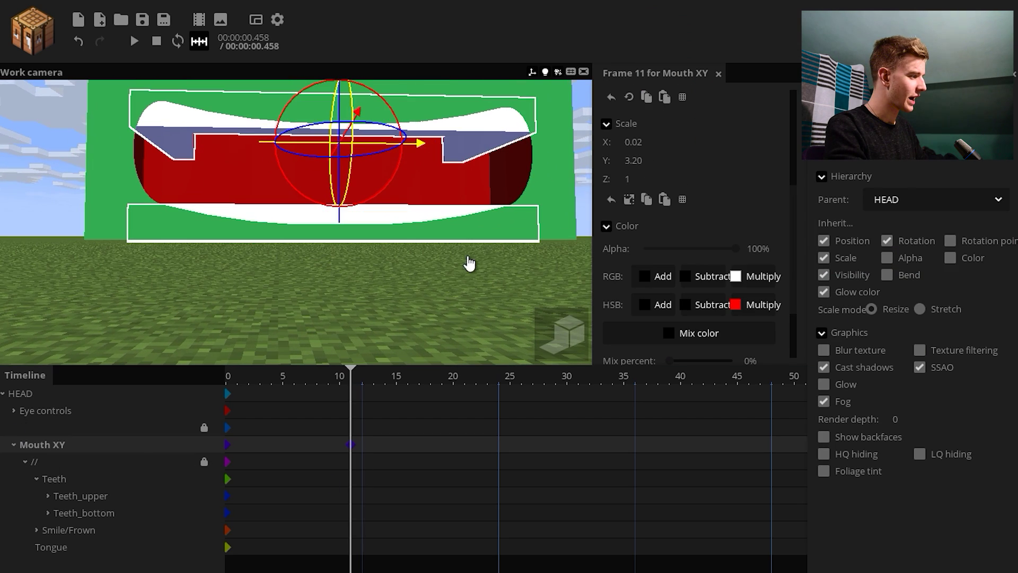
# Step: At frame 11, adjust the height and Y scale of Teeth_bottom to fit the opened mouth
pyautogui.click(347, 516)
pyautogui.click(353, 522)
pyautogui.moveTo(337, 319); pyautogui.dragTo(341, 316)
pyautogui.moveTo(632, 165); pyautogui.dragTo(626, 165)
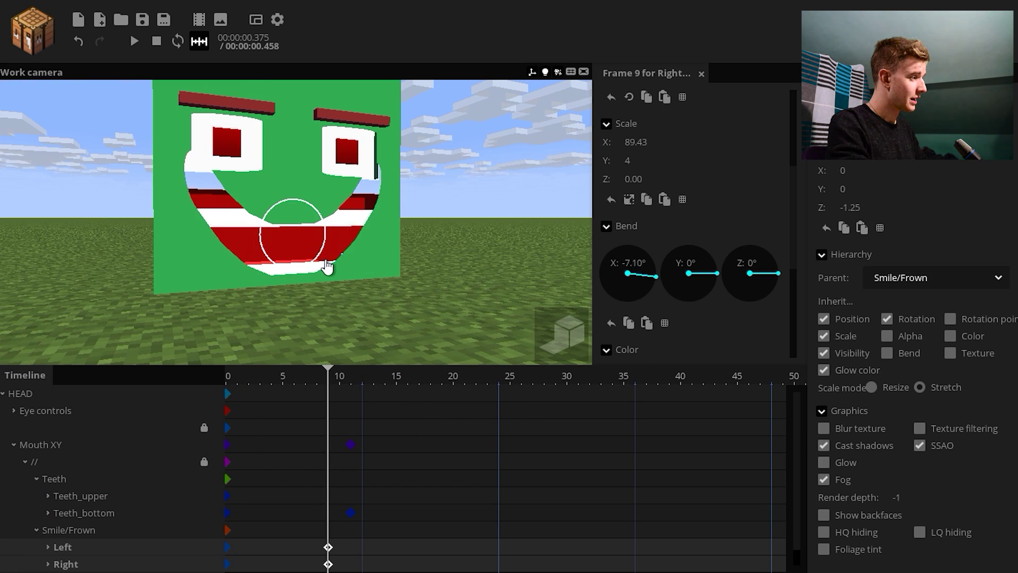
# Step: At frame 9, bend Left and Right together between frown and smile, adjust Teeth_upper to fit, and collapse Mouth XY
pyautogui.moveTo(325, 269); pyautogui.dragTo(457, 356)
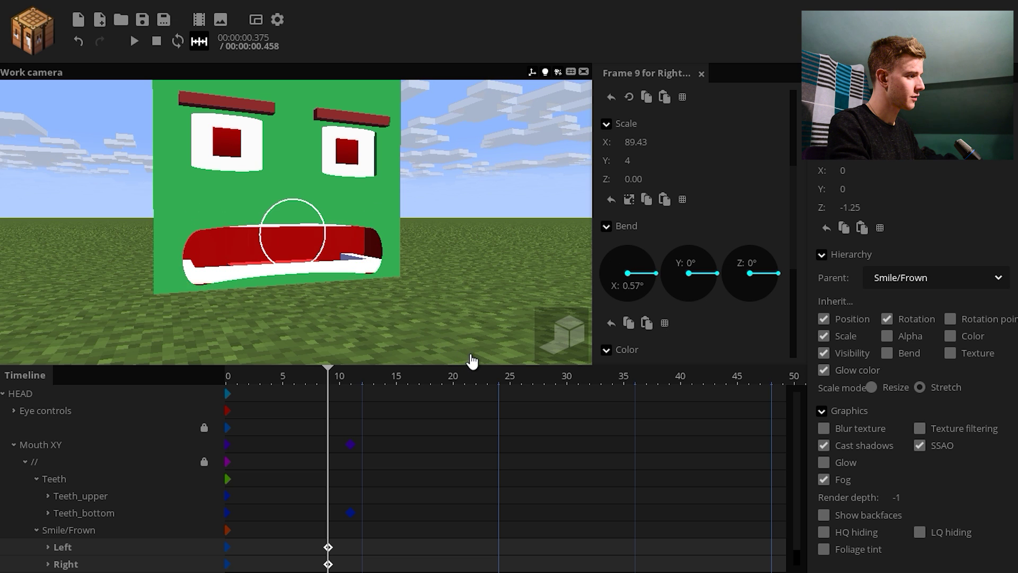
pyautogui.click(250, 499)
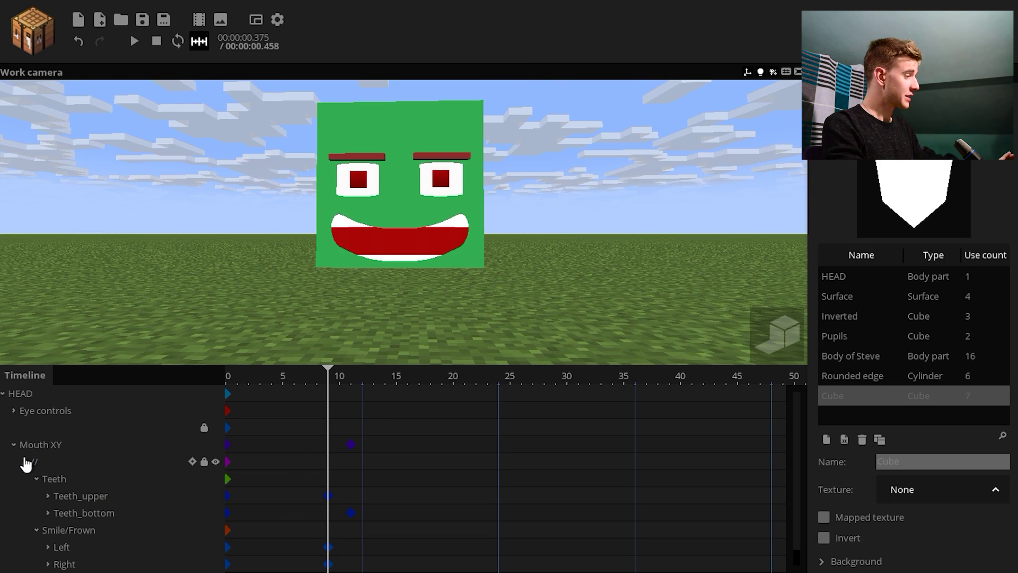
pyautogui.click(14, 446)
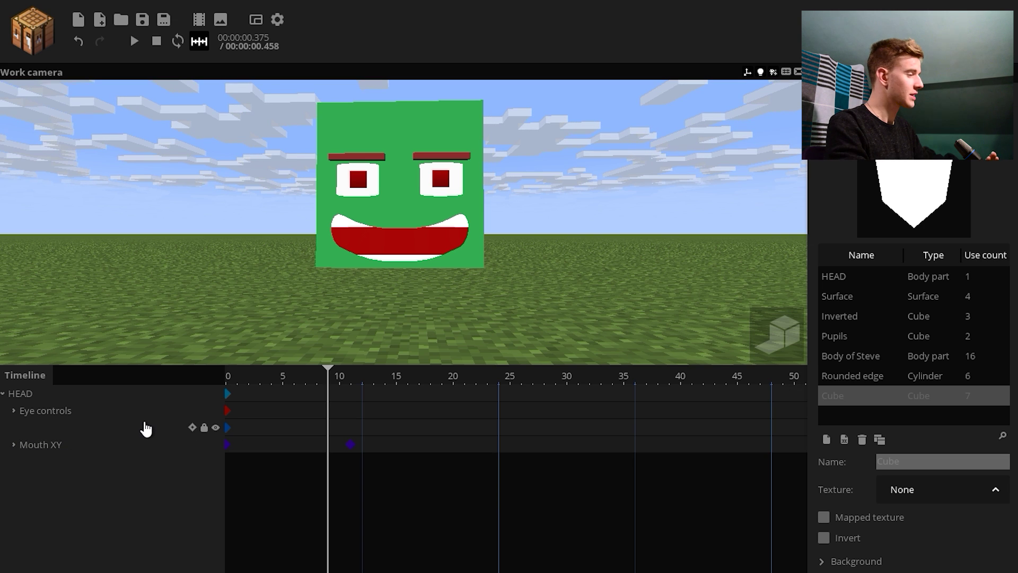